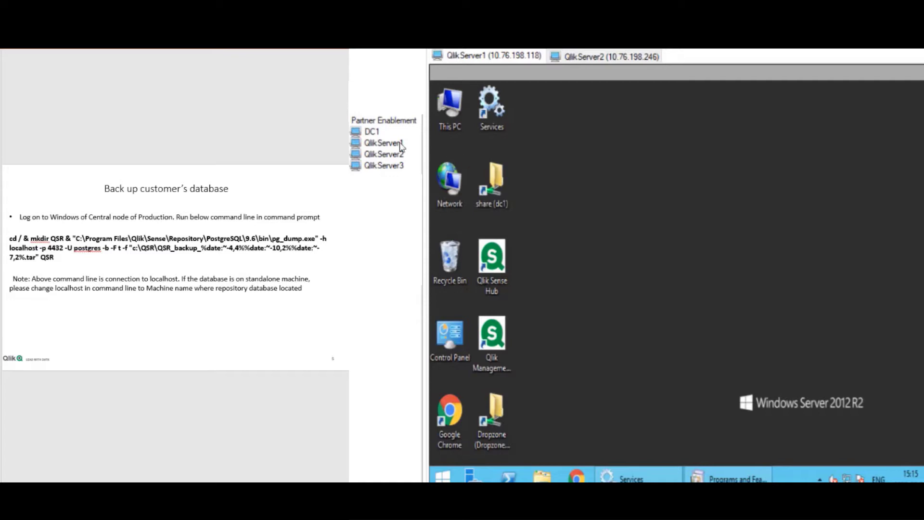
Compare the installed programs on QlikServer1 and QlikServer2, then minimize the programs list.
{"action": "left_click", "coordinate": [394, 145]}
{"action": "left_click", "coordinate": [393, 155]}
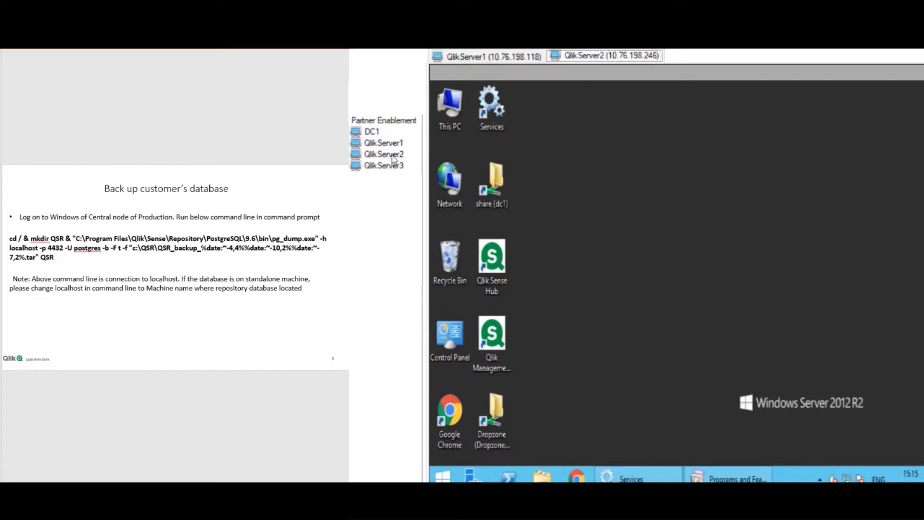
{"action": "left_click", "coordinate": [390, 145]}
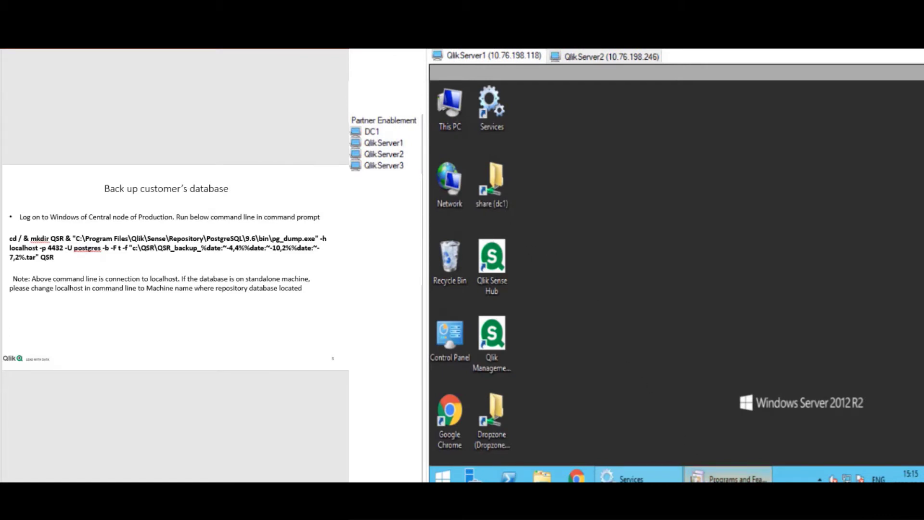
{"action": "left_click", "coordinate": [707, 474]}
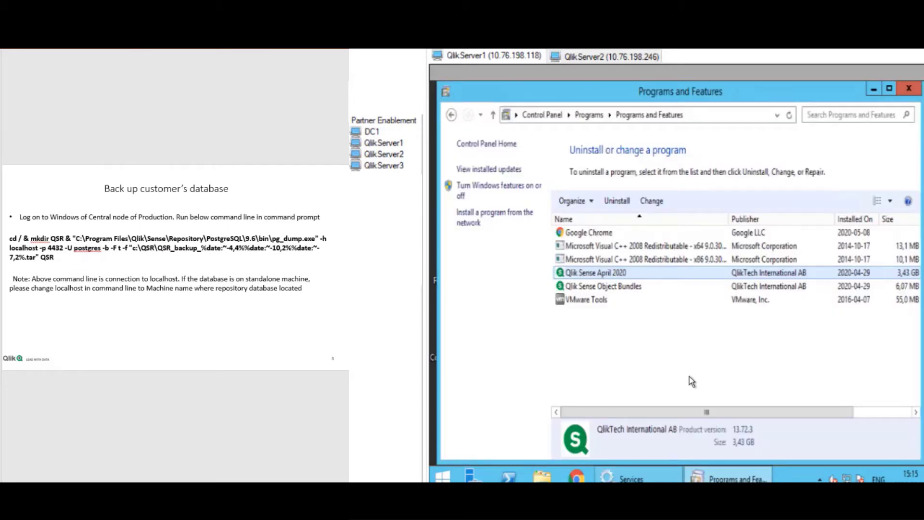
{"action": "left_click", "coordinate": [399, 156]}
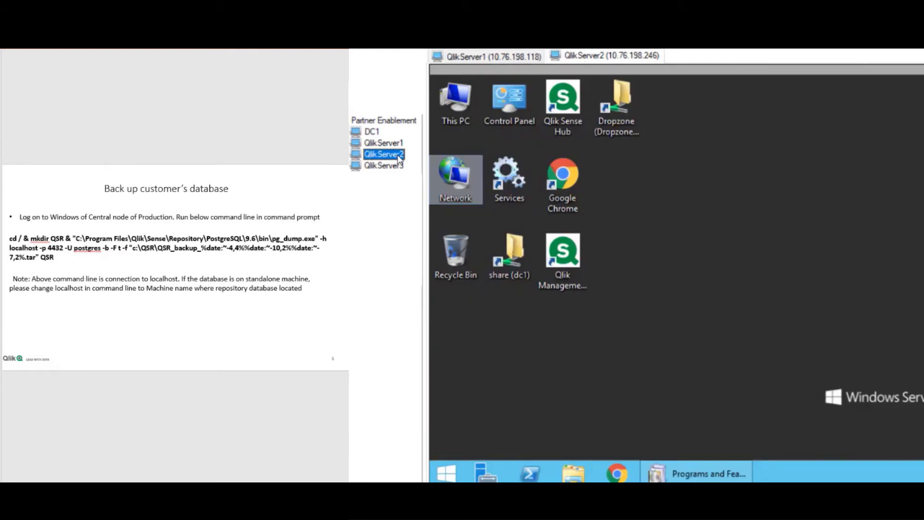
{"action": "left_click", "coordinate": [396, 145]}
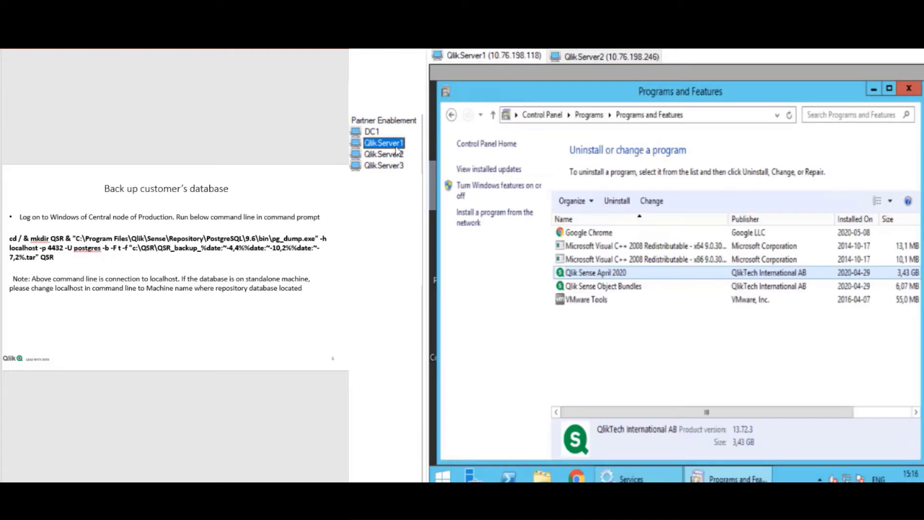
{"action": "left_click", "coordinate": [560, 171]}
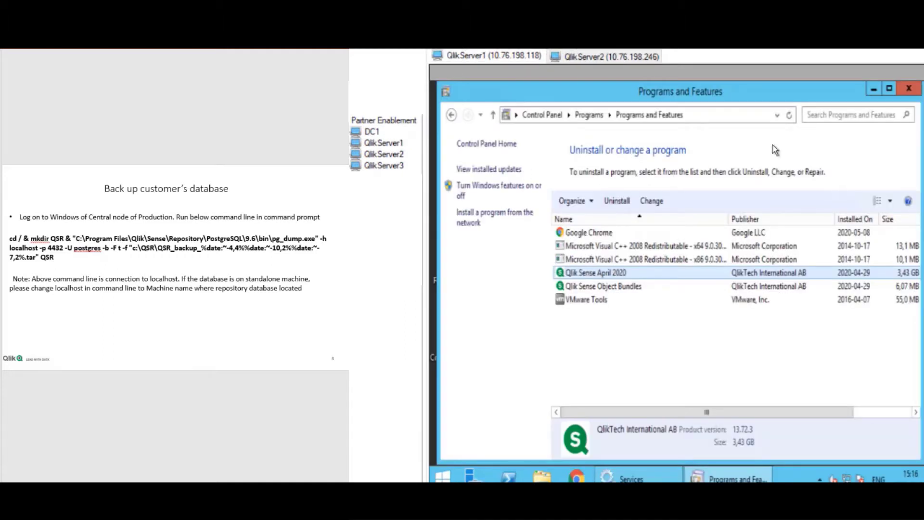
{"action": "left_click", "coordinate": [873, 89]}
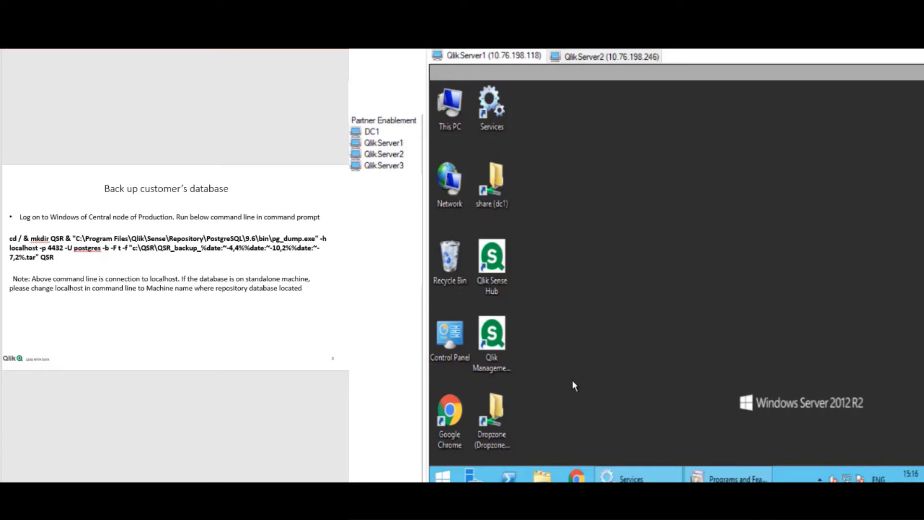
Launch Command Prompt as administrator from the Start screen on QlikServer1.
{"action": "left_click", "coordinate": [443, 478]}
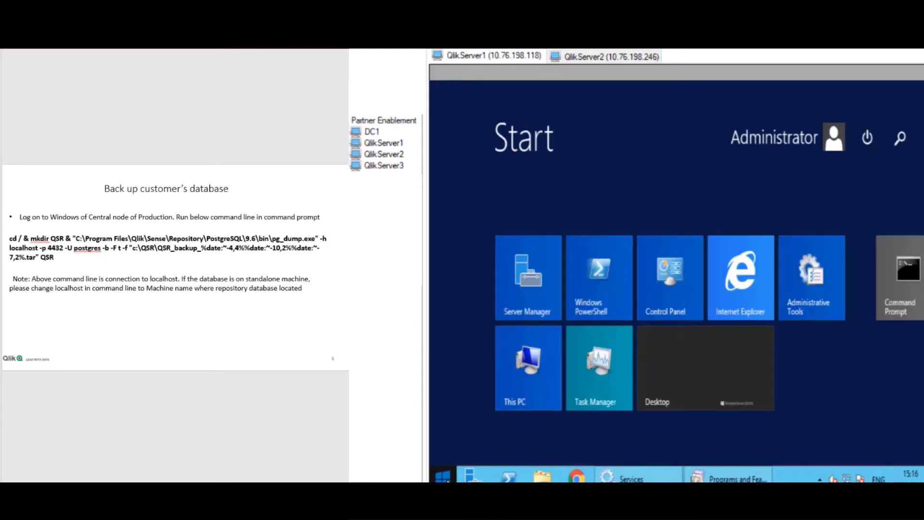
{"action": "right_click", "coordinate": [893, 279]}
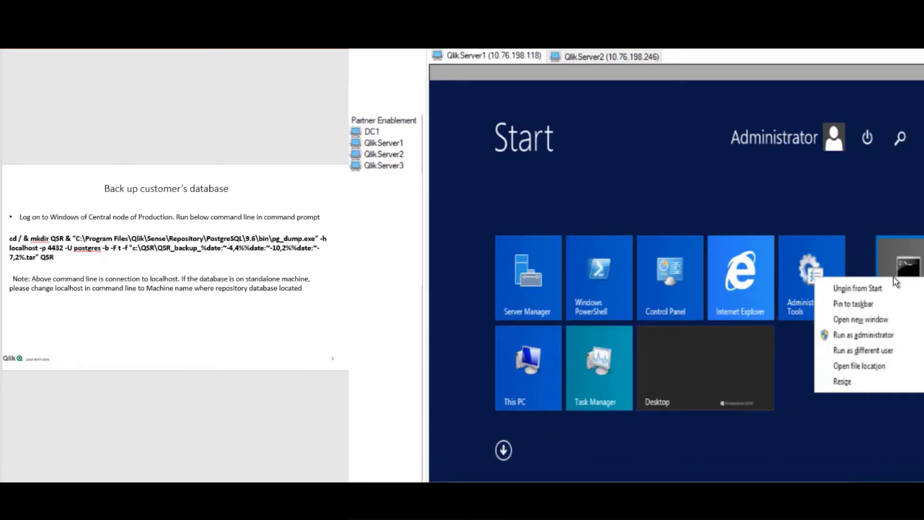
{"action": "left_click", "coordinate": [872, 334]}
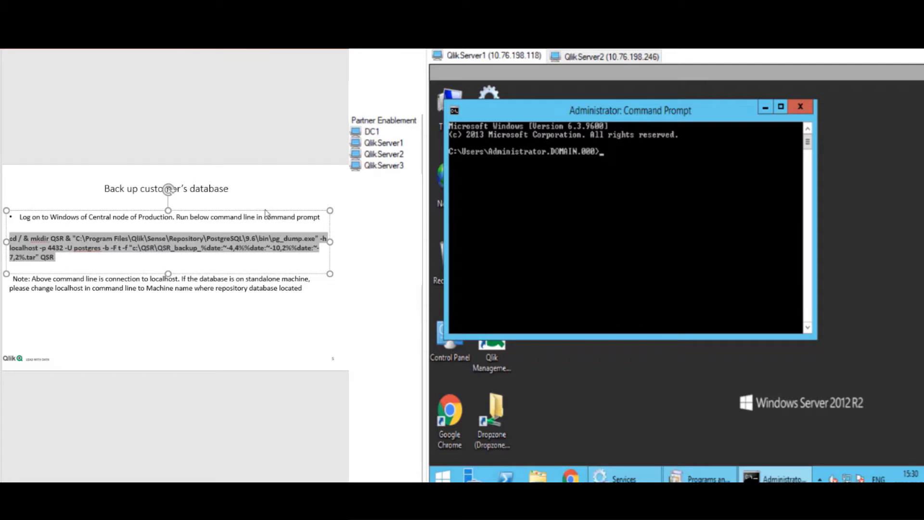
Copy the slide's pg_dump command and paste it into the console to back up QSR to C:\QSR.
{"action": "right_click", "coordinate": [42, 247]}
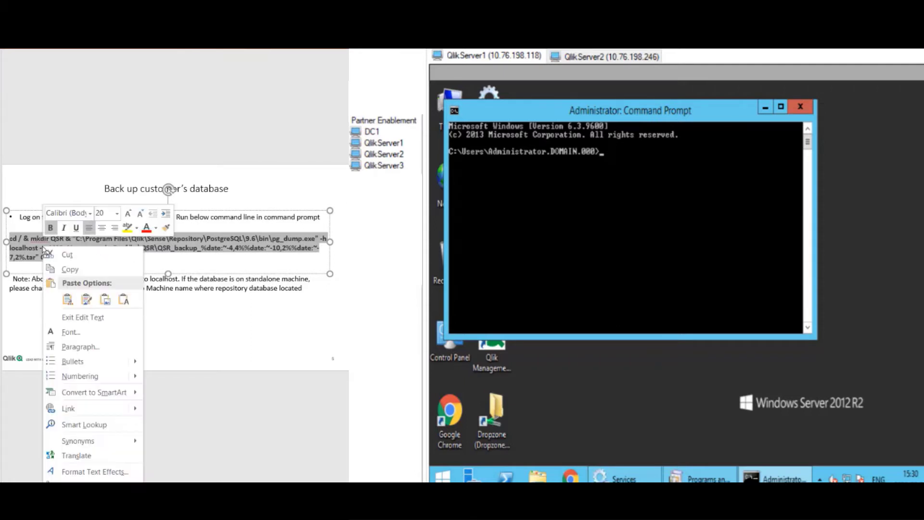
{"action": "left_click", "coordinate": [68, 269]}
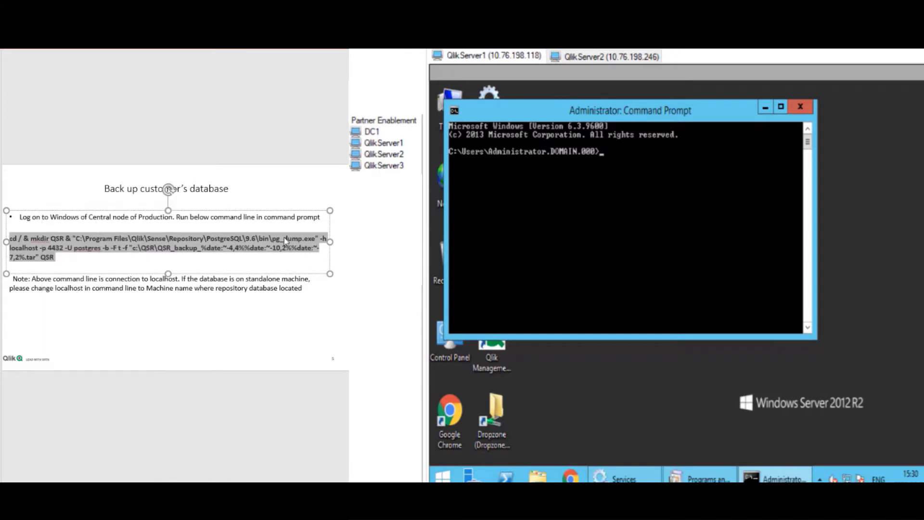
{"action": "right_click", "coordinate": [638, 170]}
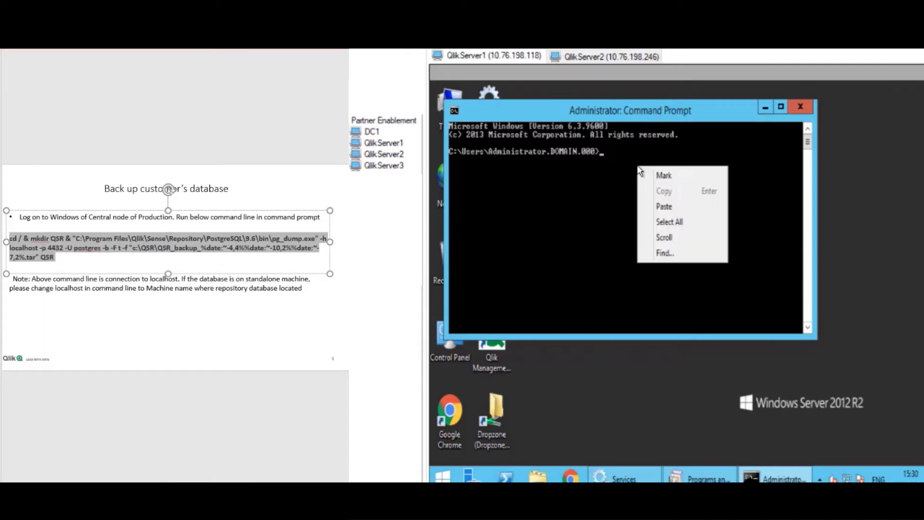
{"action": "left_click", "coordinate": [663, 207]}
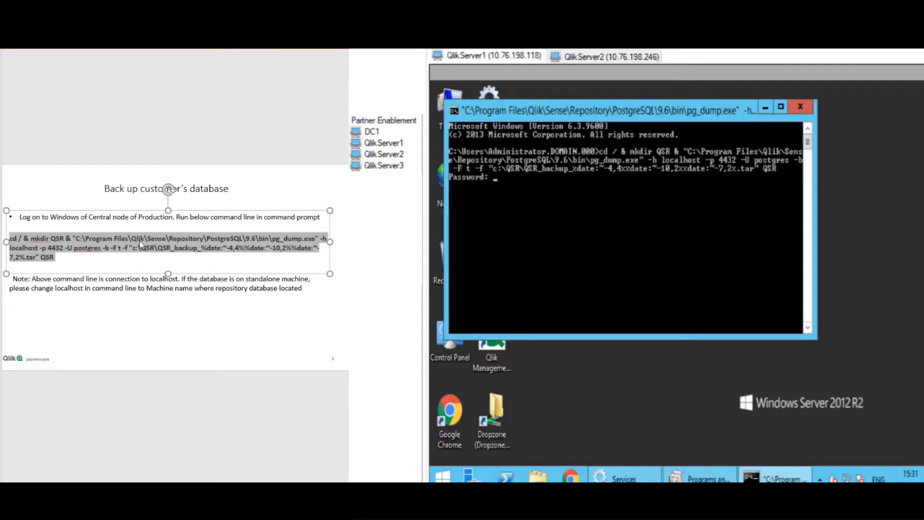
{"action": "double_click", "coordinate": [39, 248]}
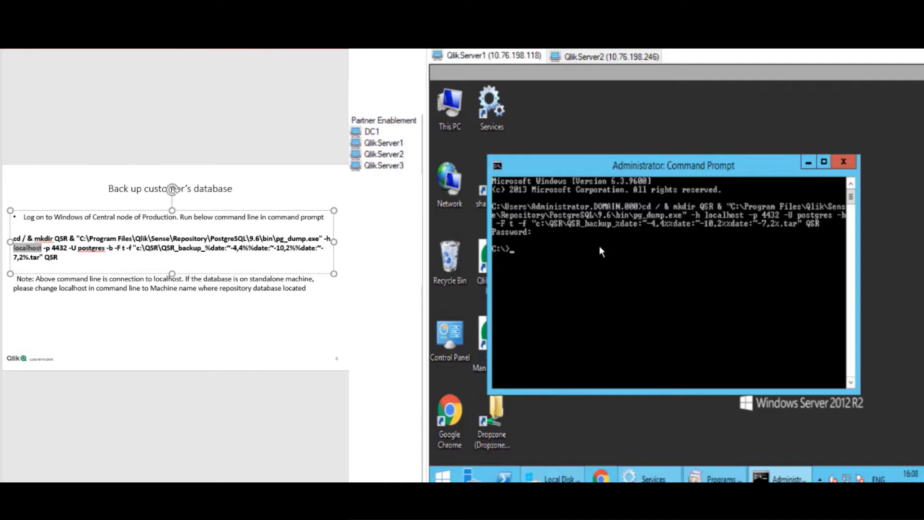
Open the C:\QSR folder on Local Disk (C:) and select the QSR_backup .tar file.
{"action": "left_click", "coordinate": [558, 477]}
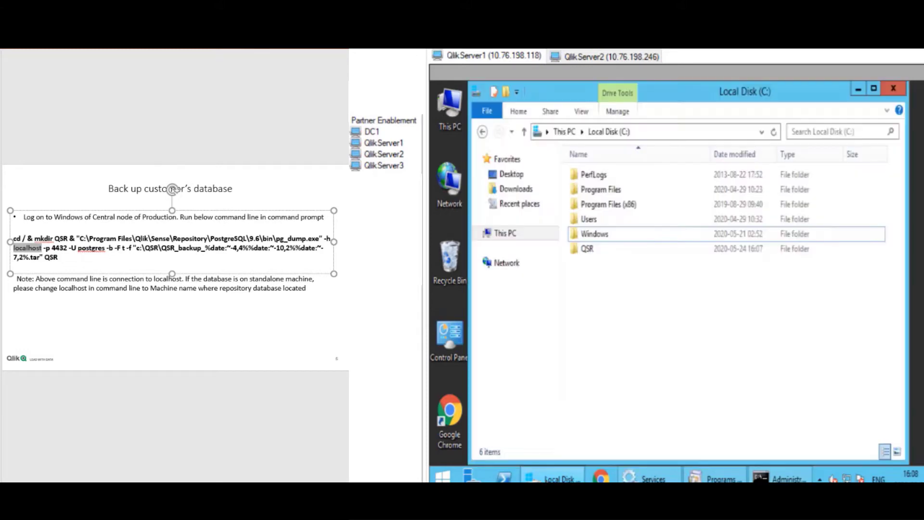
{"action": "left_click", "coordinate": [601, 251]}
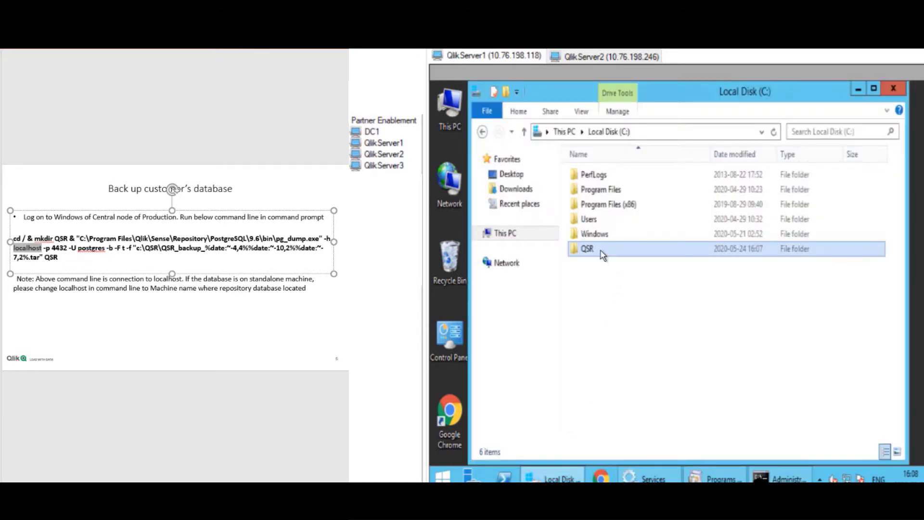
{"action": "double_click", "coordinate": [601, 250]}
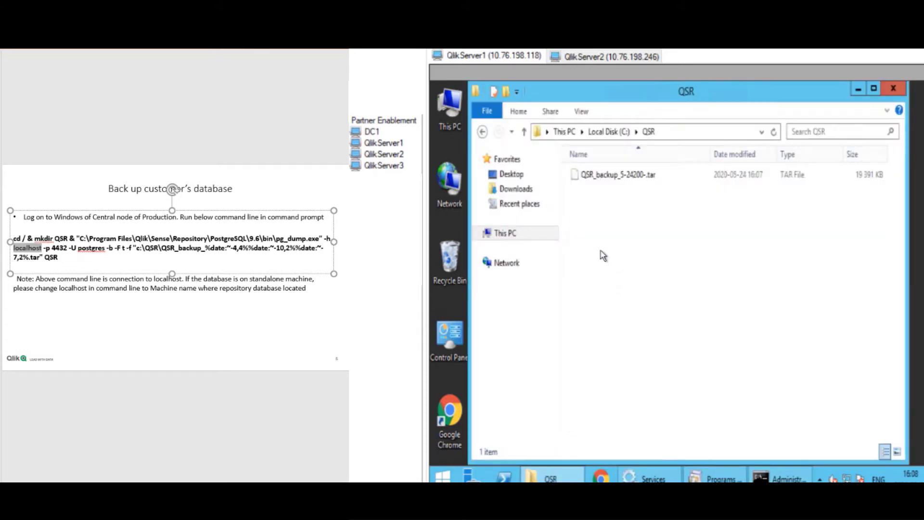
{"action": "left_click", "coordinate": [639, 179]}
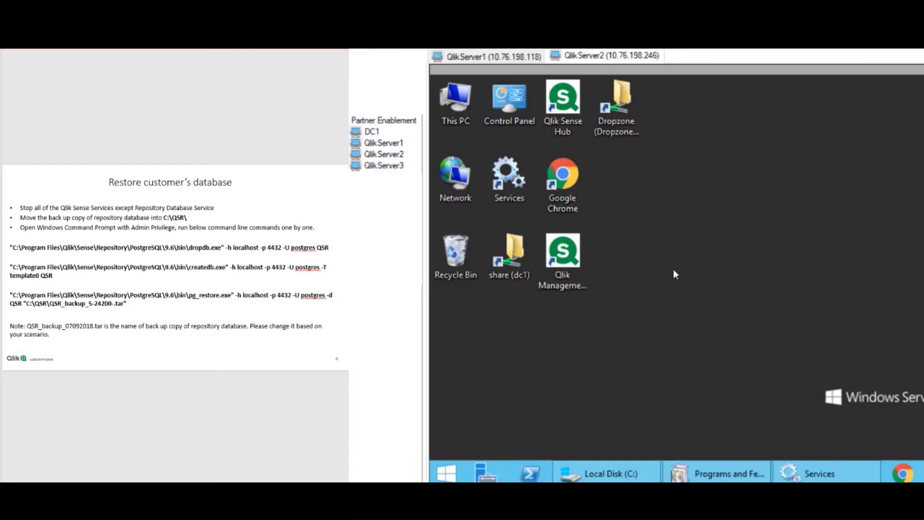
Check Programs and Features on QlikServer2 for Qlik Sense April 2020 and pgAdmin 4, then minimize it.
{"action": "left_click", "coordinate": [729, 475]}
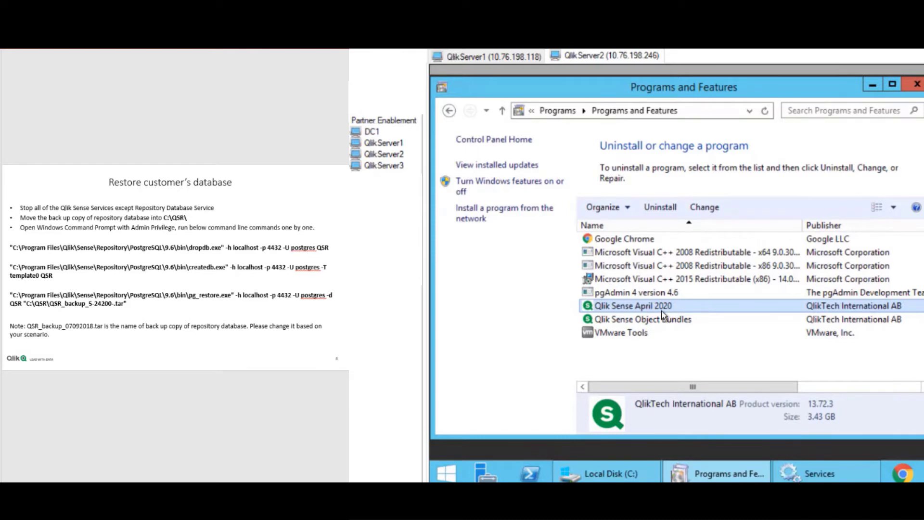
{"action": "left_click", "coordinate": [874, 86]}
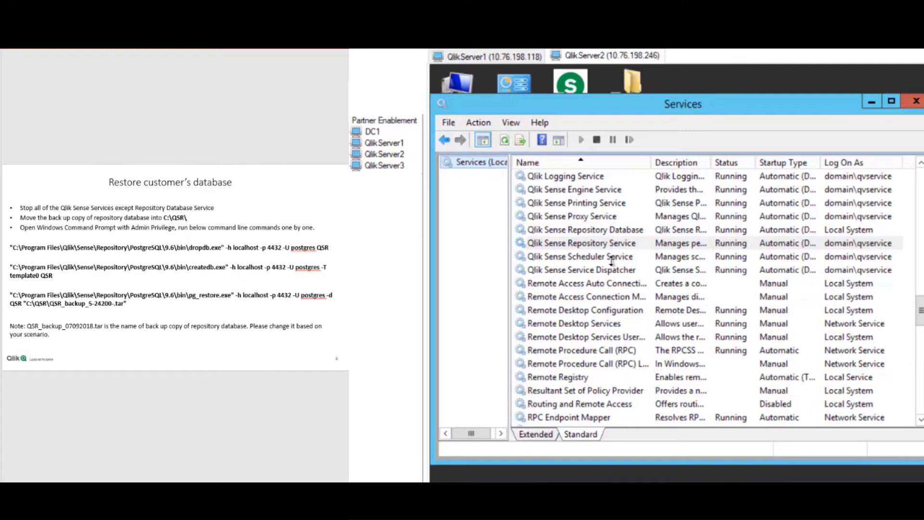
Stop the Qlik Sense Repository Service along with its four dependent Qlik services.
{"action": "left_click", "coordinate": [605, 244]}
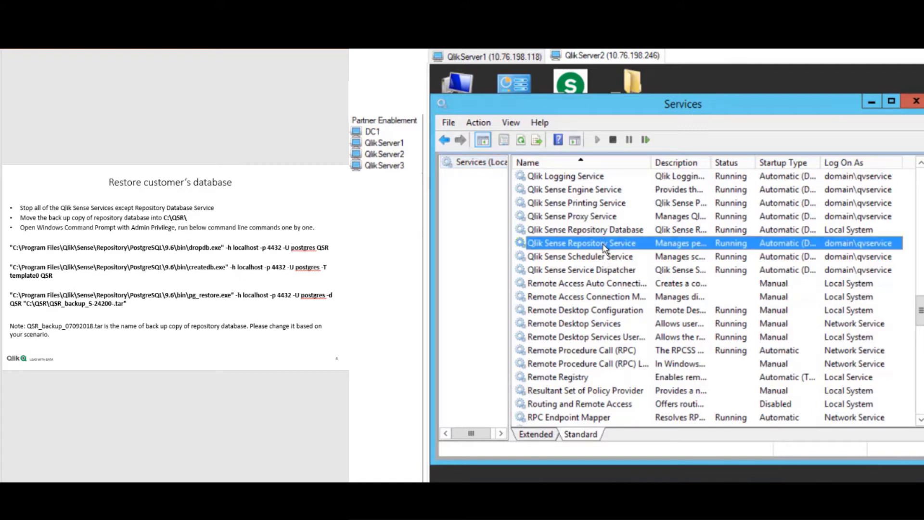
{"action": "right_click", "coordinate": [605, 246]}
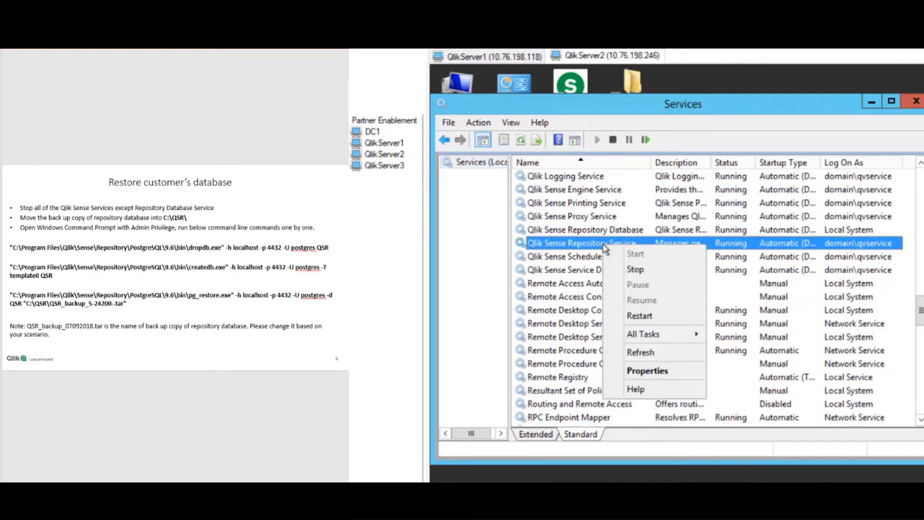
{"action": "left_click", "coordinate": [627, 271]}
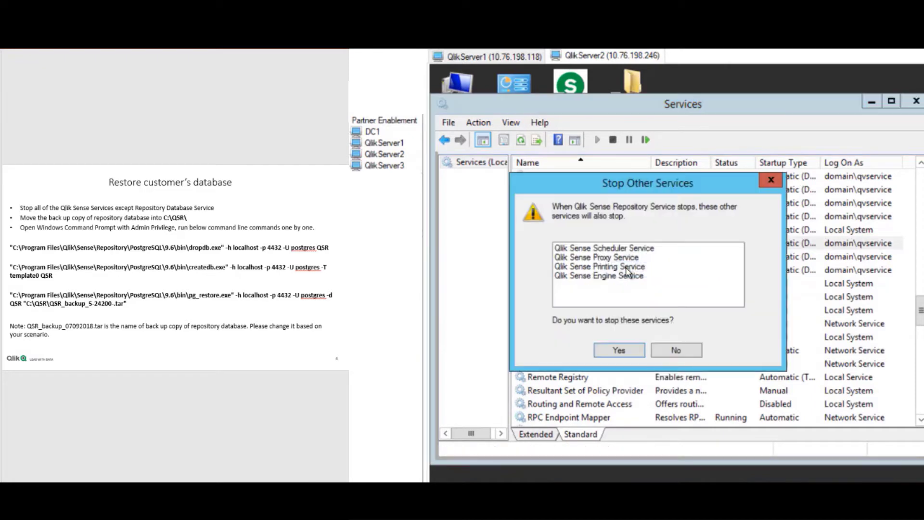
{"action": "left_click", "coordinate": [620, 350]}
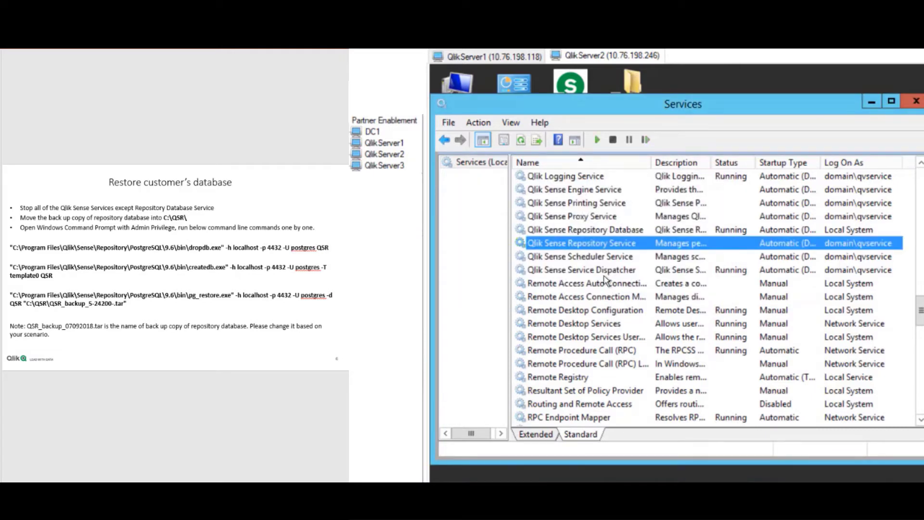
Stop the Qlik Sense Service Dispatcher and Qlik Logging Service, leaving Repository Database running.
{"action": "left_click", "coordinate": [604, 272]}
{"action": "right_click", "coordinate": [605, 273]}
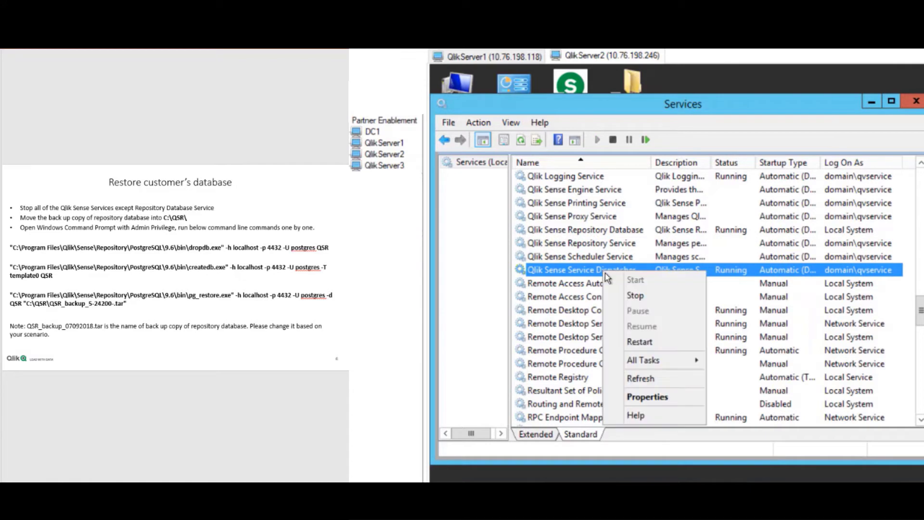
{"action": "left_click", "coordinate": [626, 295]}
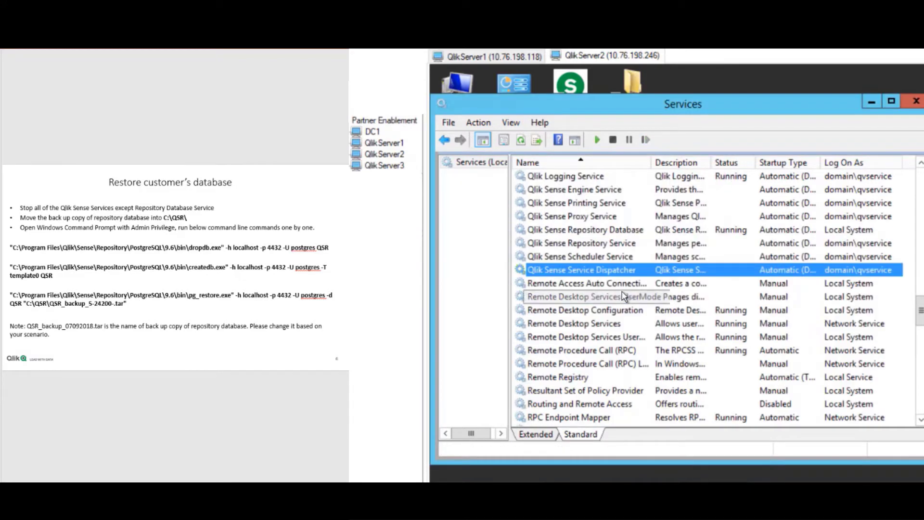
{"action": "left_click", "coordinate": [596, 177]}
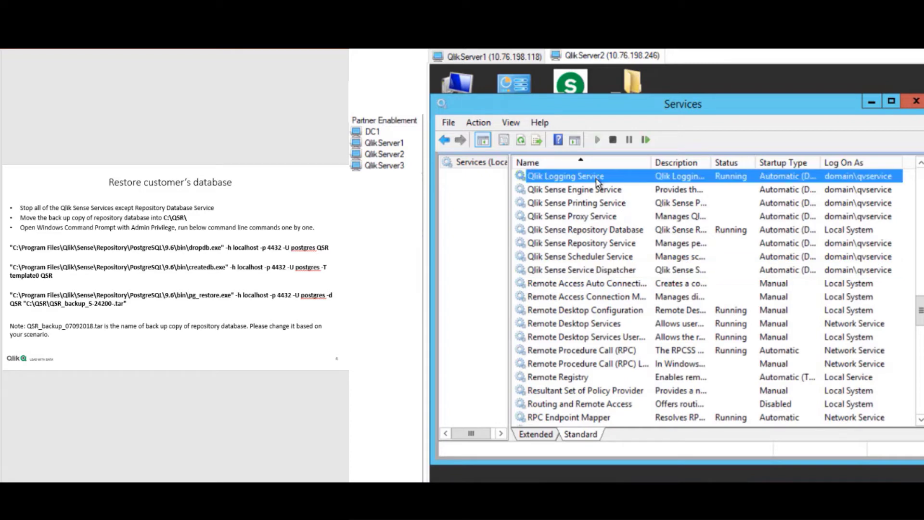
{"action": "right_click", "coordinate": [596, 178]}
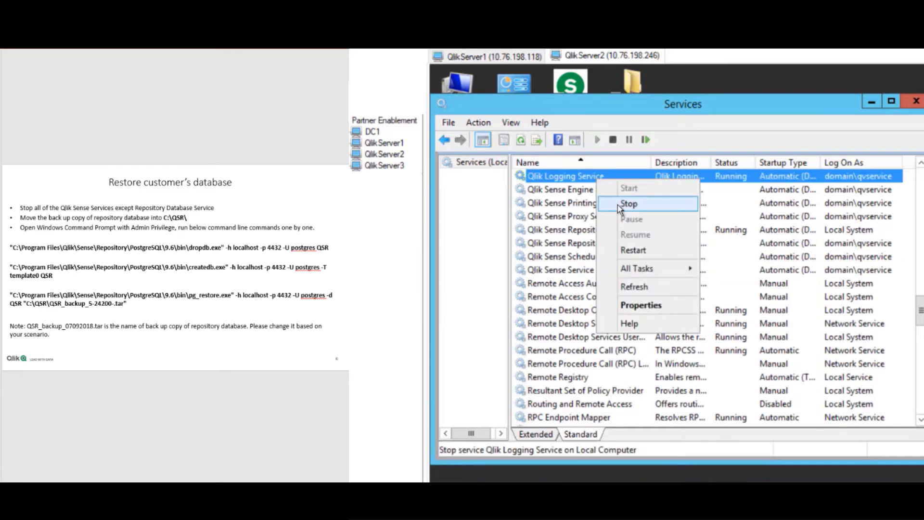
{"action": "left_click", "coordinate": [617, 205]}
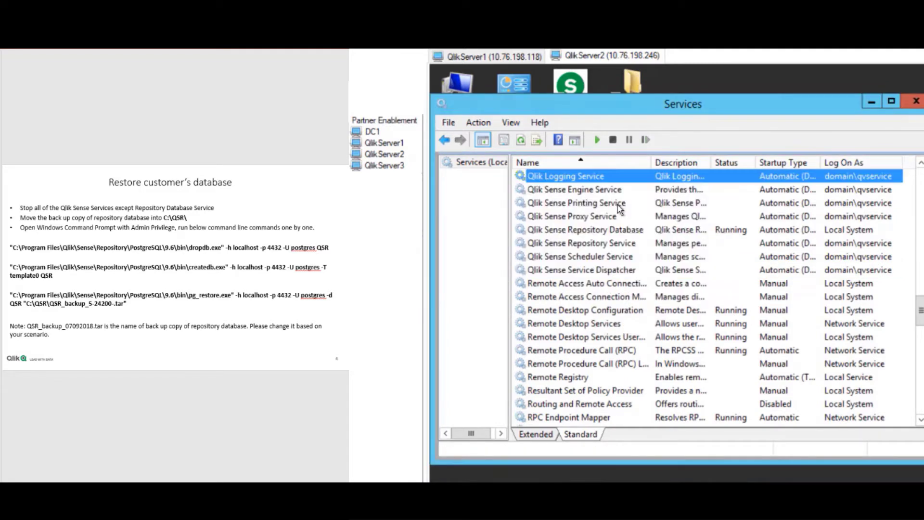
{"action": "left_click", "coordinate": [613, 232]}
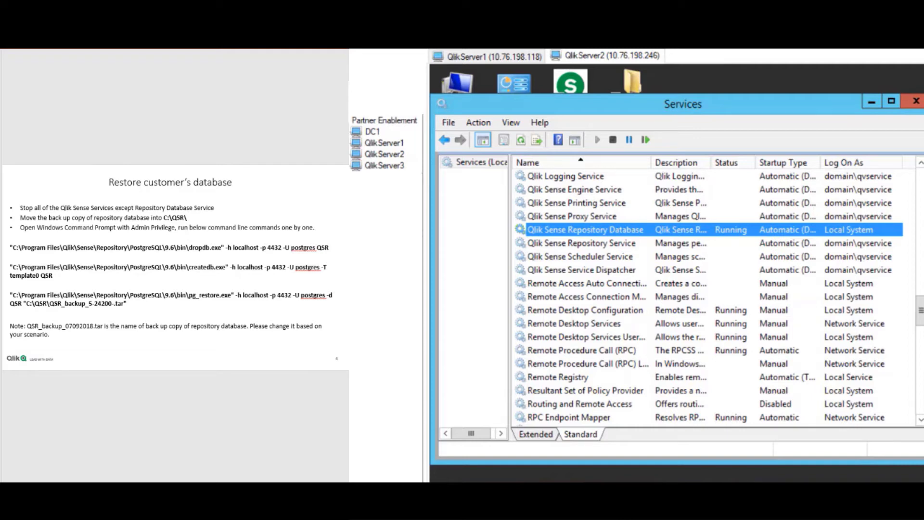
{"action": "left_click", "coordinate": [518, 58]}
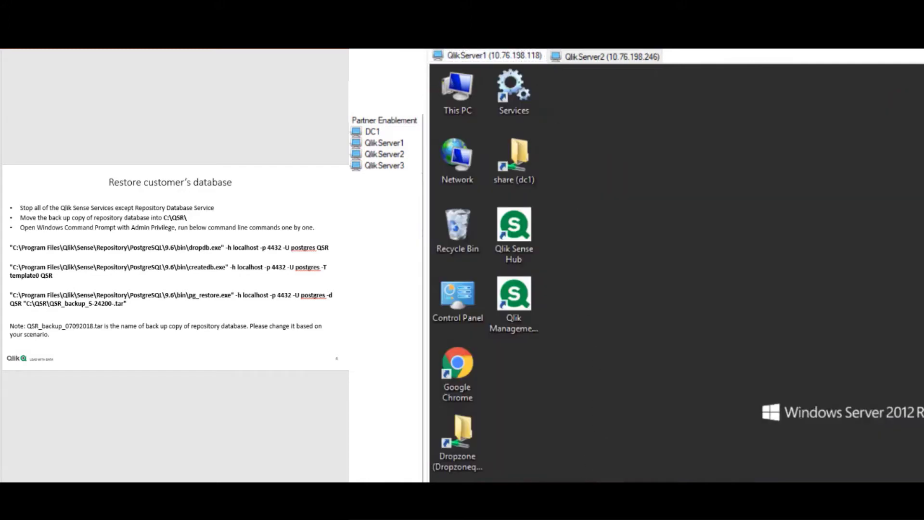
Review QSR_backup_5-24200-.tar in QlikServer1's C:\QSR folder, then return to QlikServer2.
{"action": "key", "text": "alt+Tab"}
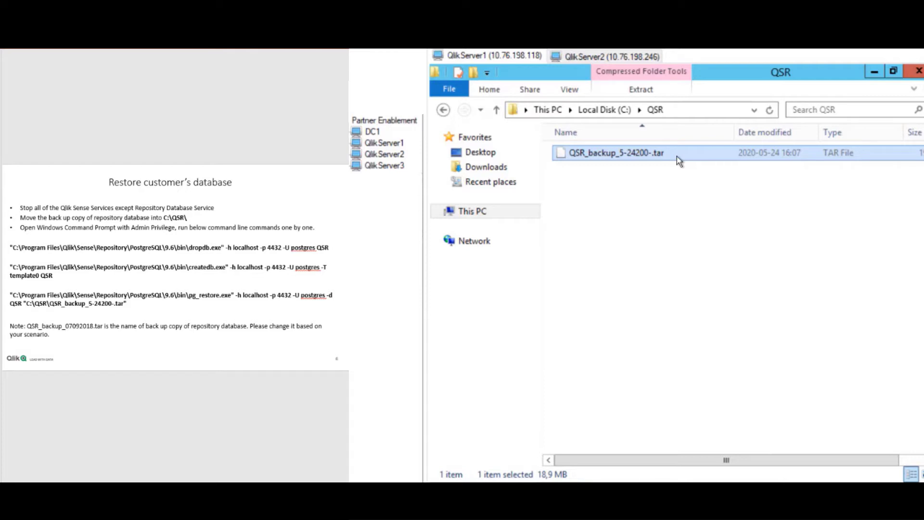
{"action": "left_click", "coordinate": [655, 348]}
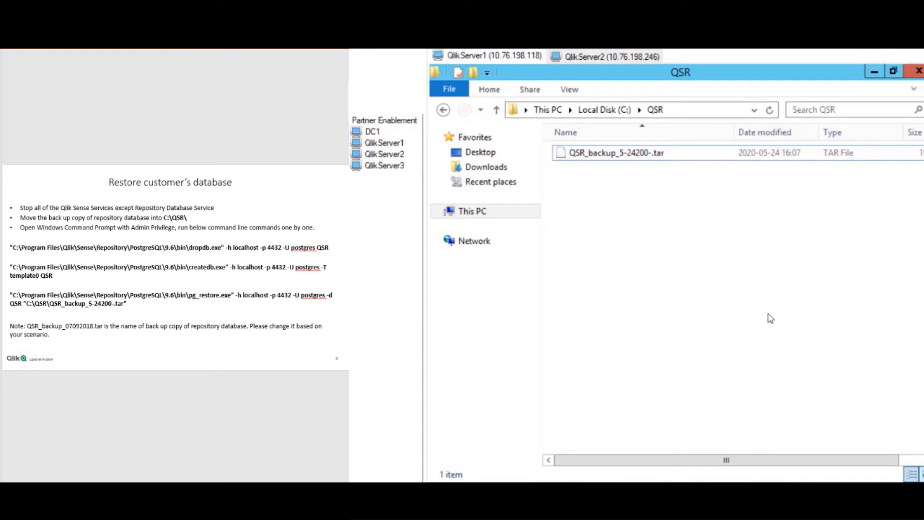
{"action": "left_click", "coordinate": [641, 56]}
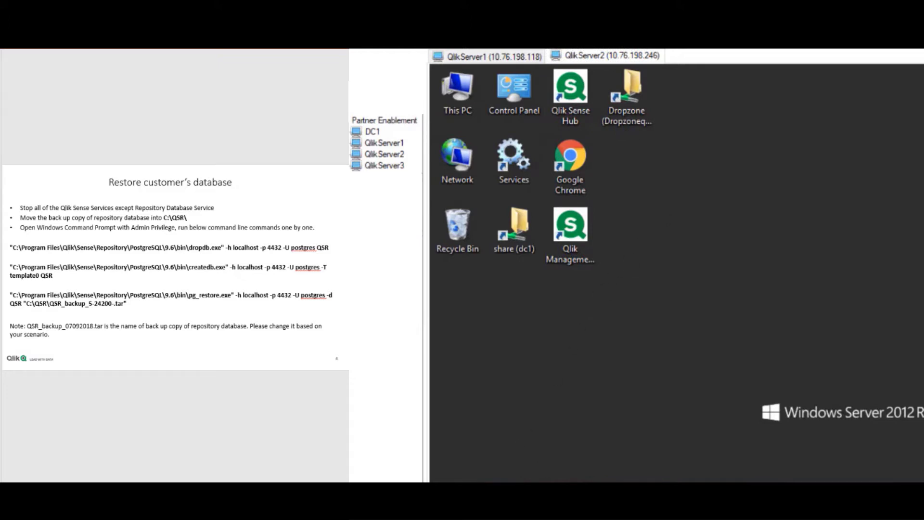
Create a new folder named QSR on QlikServer2's C: drive.
{"action": "key", "text": "super+e"}
{"action": "left_click", "coordinate": [505, 342]}
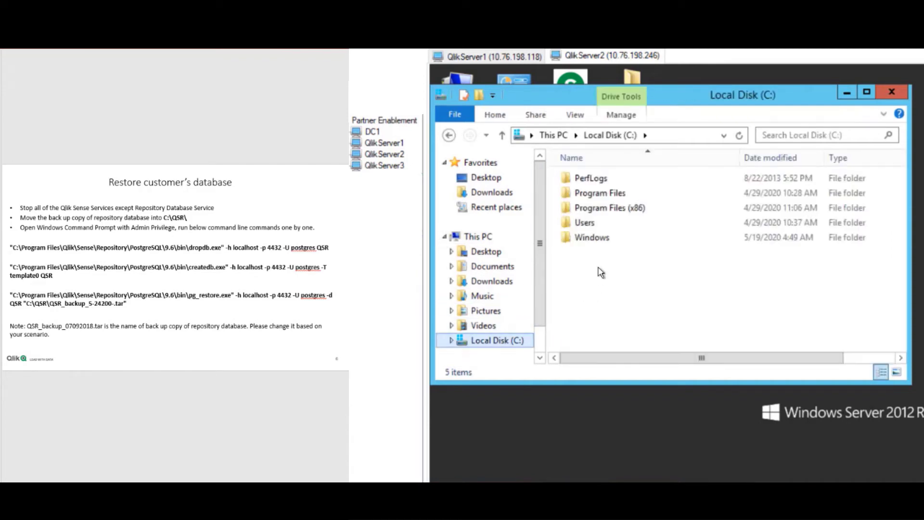
{"action": "right_click", "coordinate": [598, 268]}
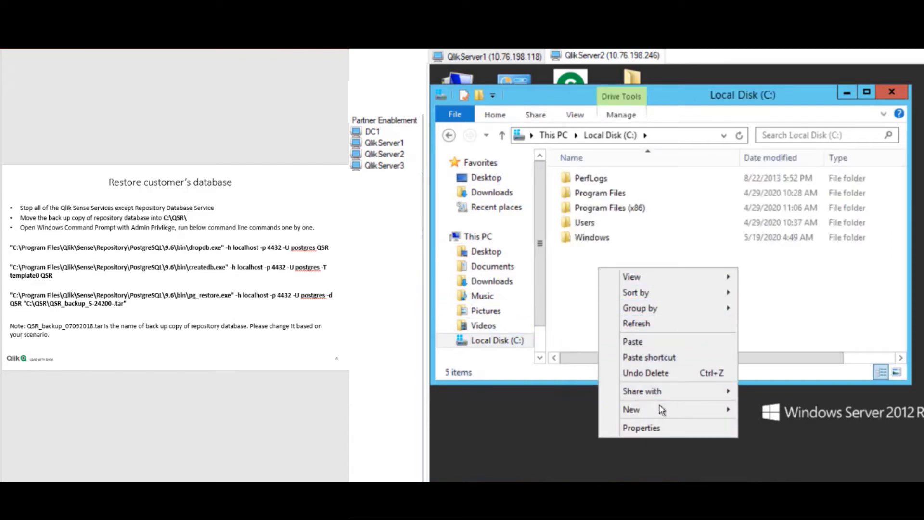
{"action": "mouse_move", "coordinate": [662, 409]}
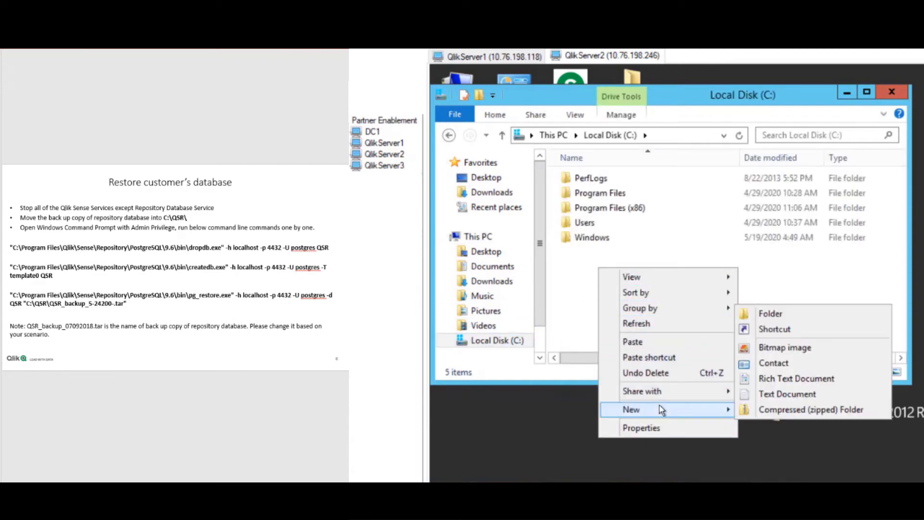
{"action": "left_click", "coordinate": [785, 320]}
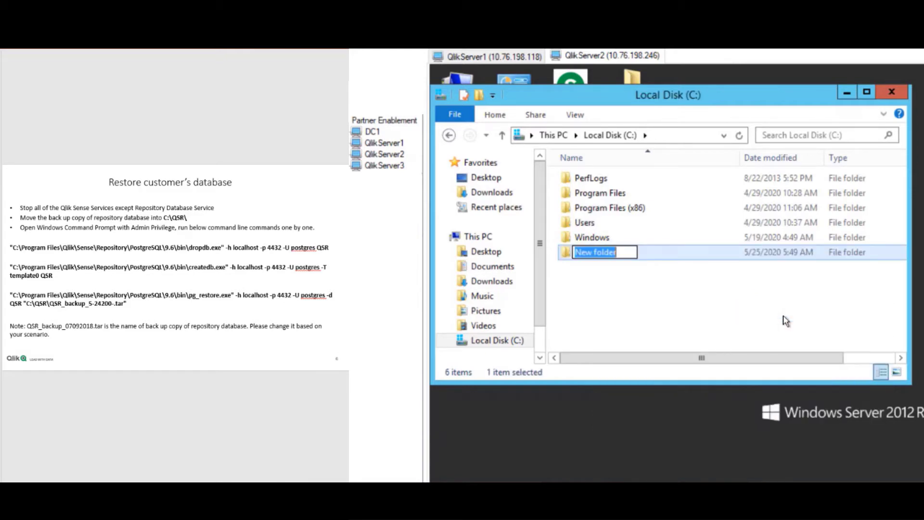
{"action": "type", "text": "QSR"}
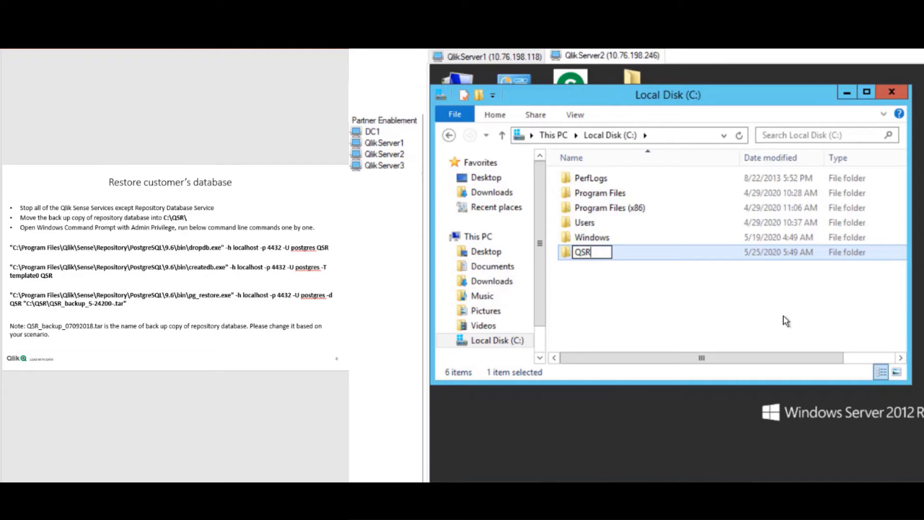
{"action": "left_click", "coordinate": [667, 288]}
Paste the QSR_backup_5-24200-.tar file into the new C:\QSR folder.
{"action": "double_click", "coordinate": [647, 253]}
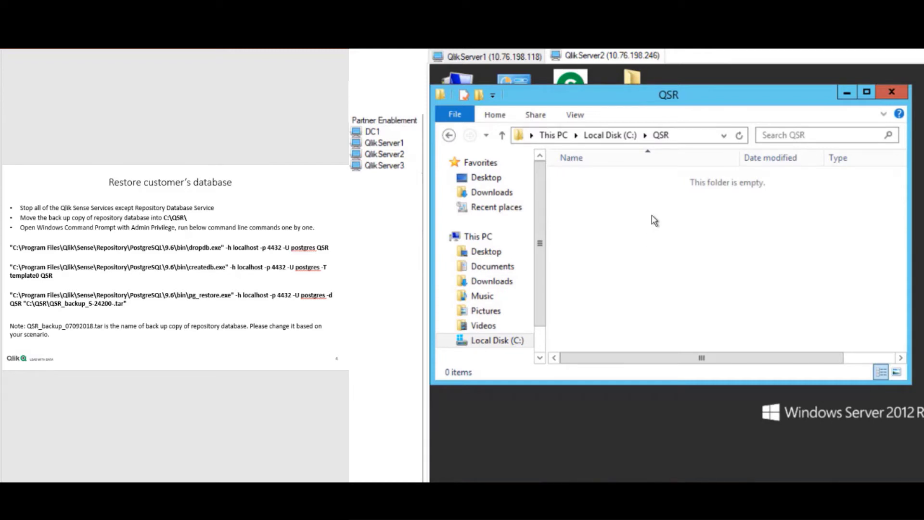
{"action": "right_click", "coordinate": [611, 200]}
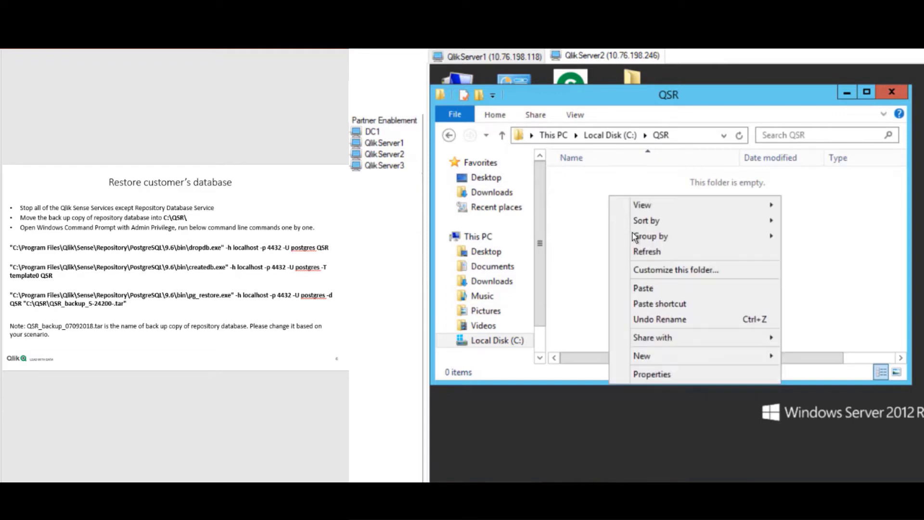
{"action": "left_click", "coordinate": [647, 289]}
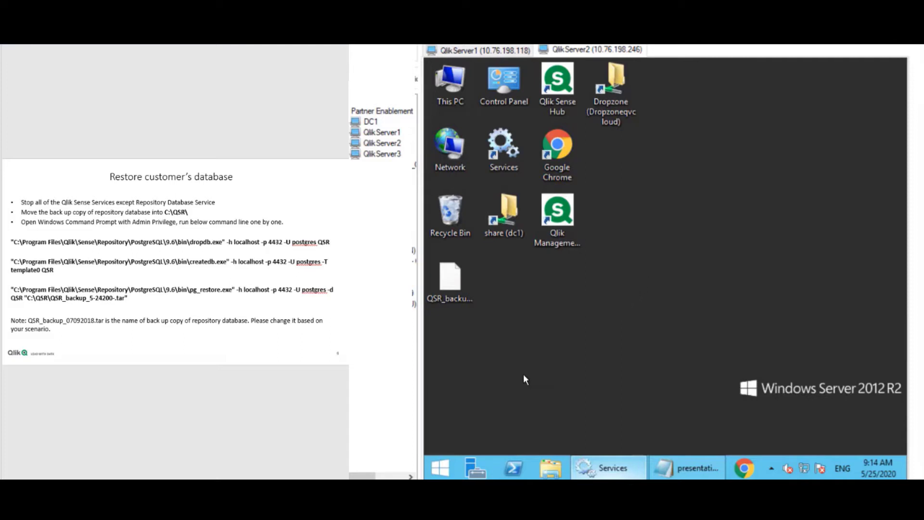
Run Command Prompt as administrator on QlikServer2 from its Command Prompt tile.
{"action": "left_click", "coordinate": [442, 467]}
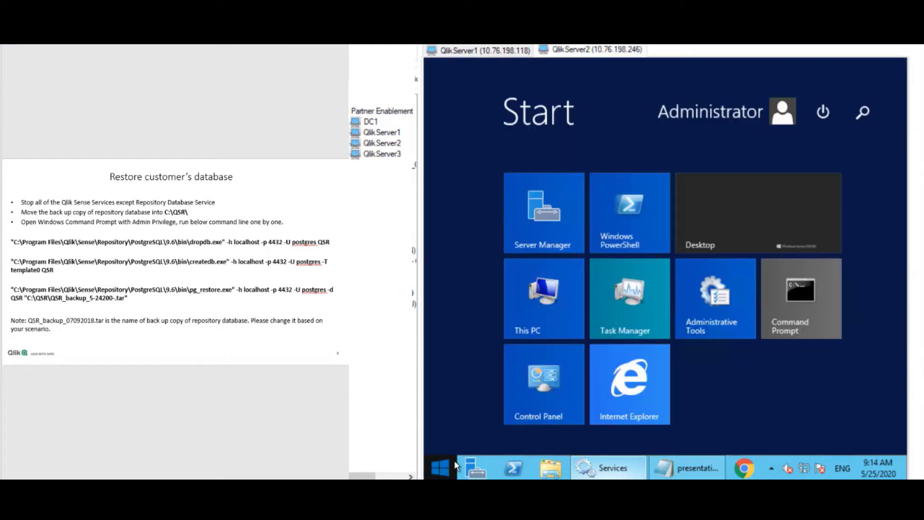
{"action": "right_click", "coordinate": [800, 295]}
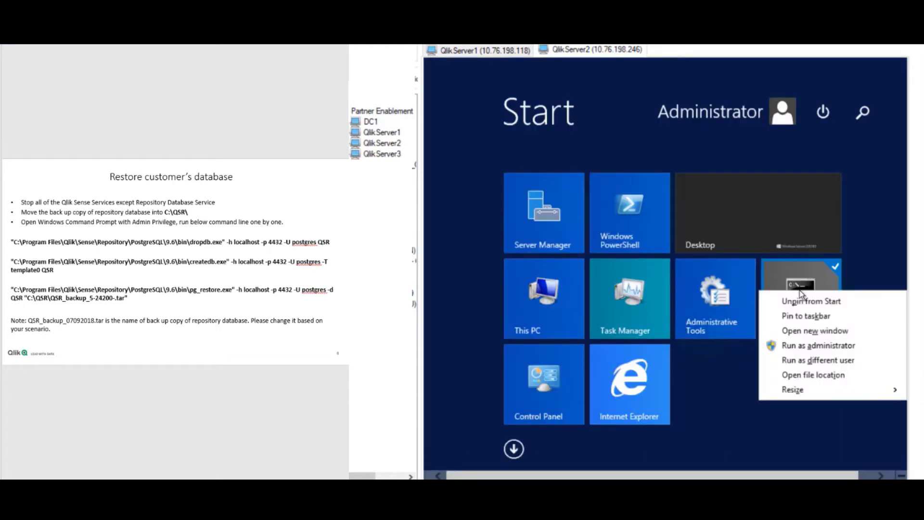
{"action": "left_click", "coordinate": [802, 346]}
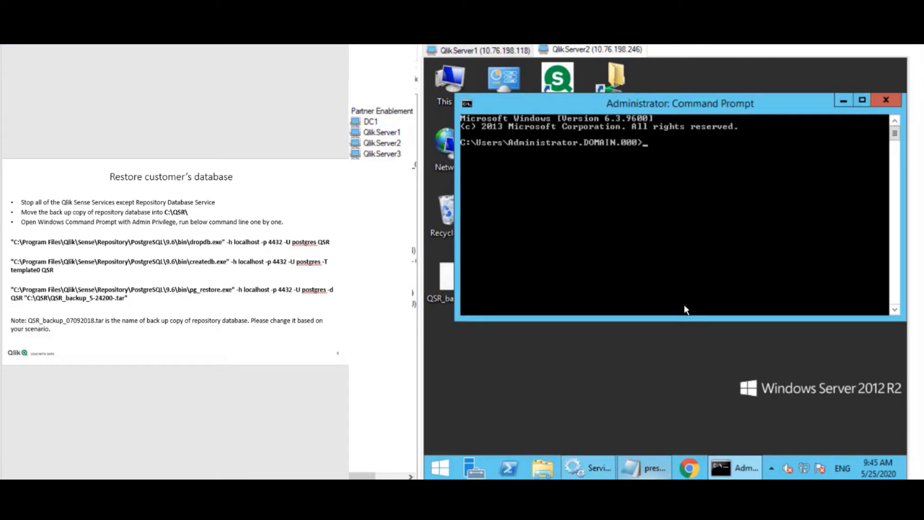
Copy the dropdb line from the notes and run it on QSR at port 4432, entering the postgres password.
{"action": "left_click", "coordinate": [653, 470]}
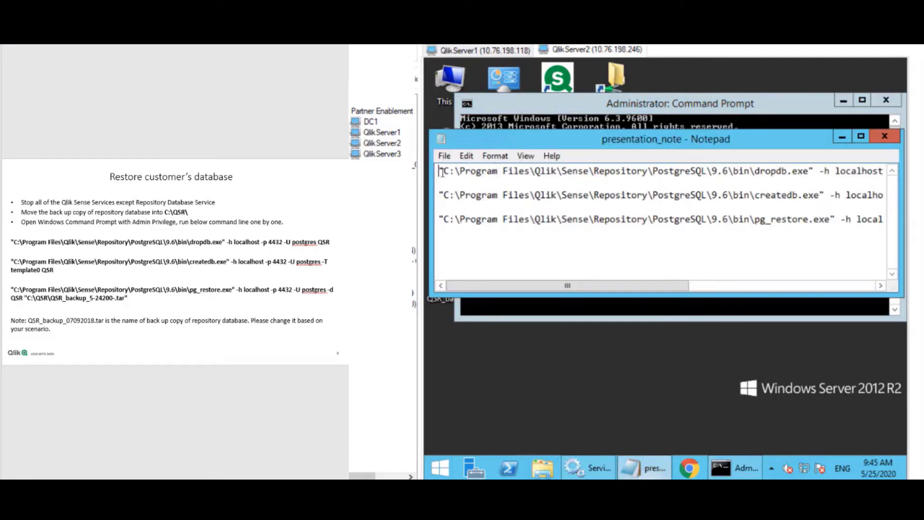
{"action": "left_click_drag", "start_coordinate": [439, 171], "coordinate": [903, 167]}
{"action": "key", "text": "super+c"}
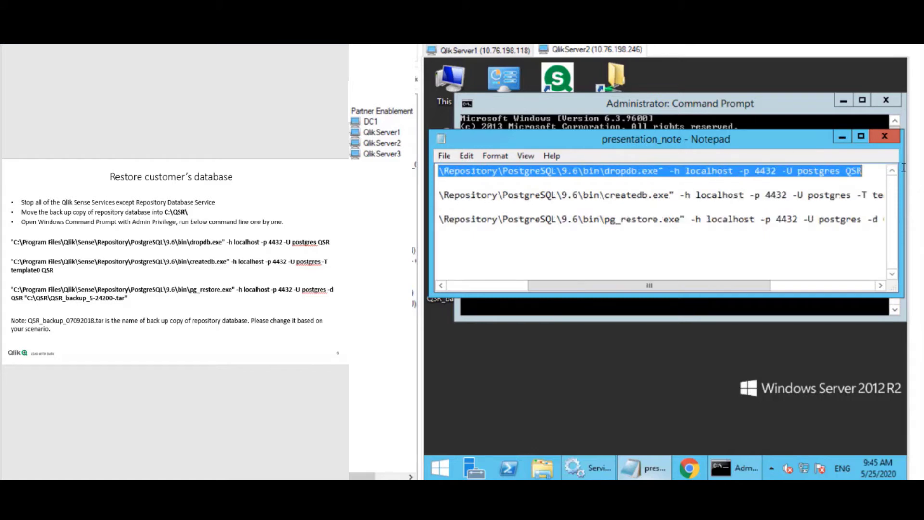
{"action": "left_click", "coordinate": [773, 118]}
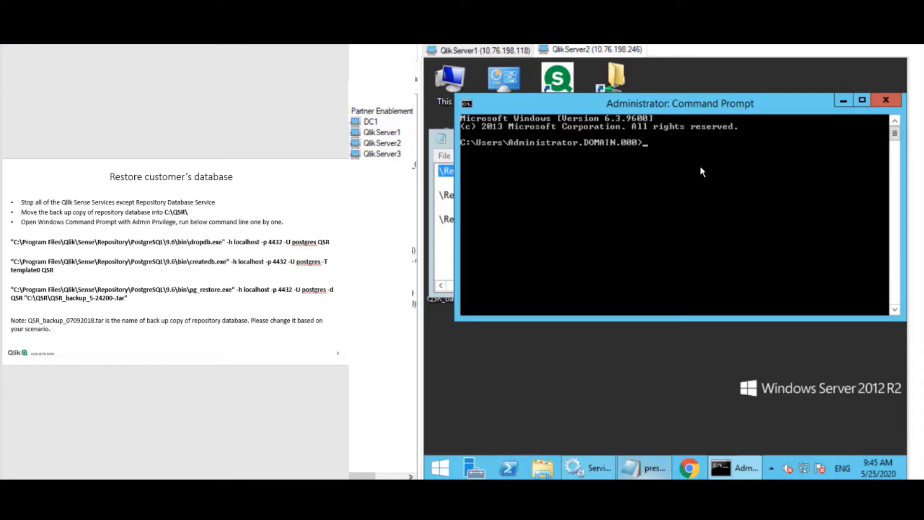
{"action": "right_click", "coordinate": [701, 168]}
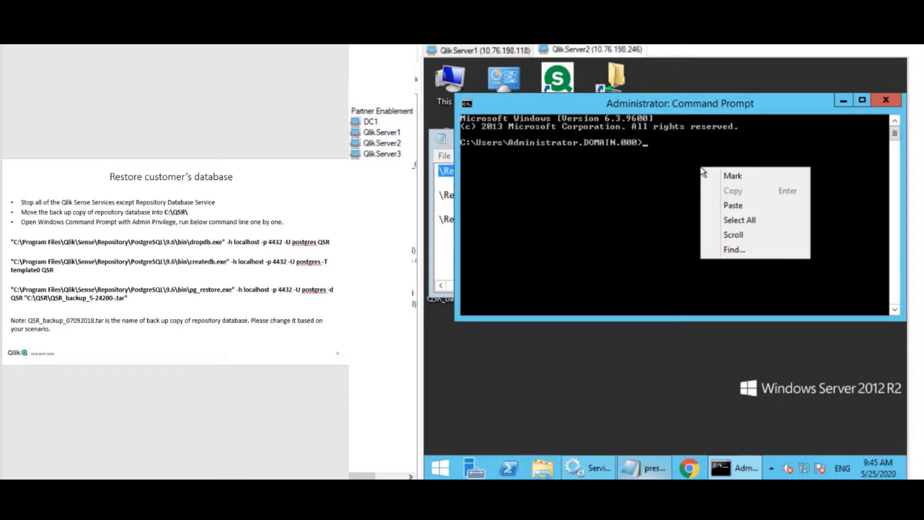
{"action": "left_click", "coordinate": [729, 205]}
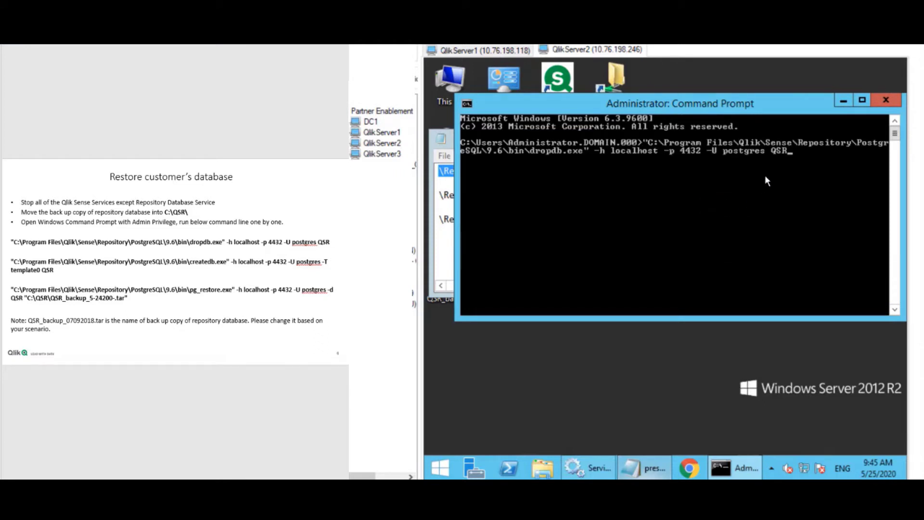
{"action": "key", "text": "Return"}
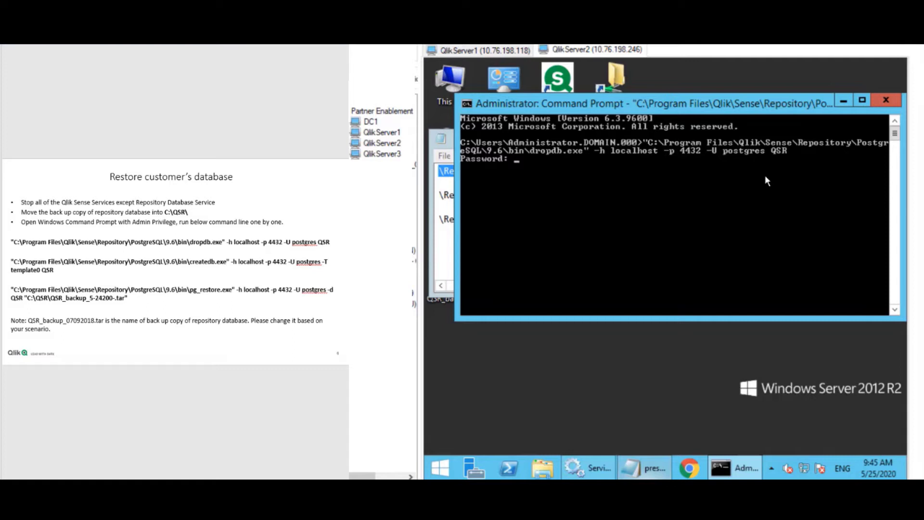
{"action": "key", "text": "Return"}
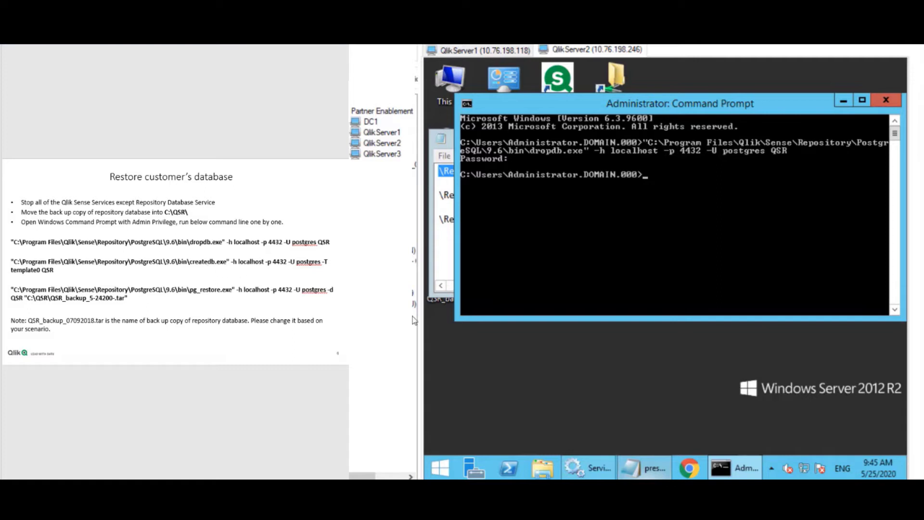
Copy and run the createdb command to recreate QSR from template0 on port 4432, entering the postgres password.
{"action": "left_click", "coordinate": [647, 475]}
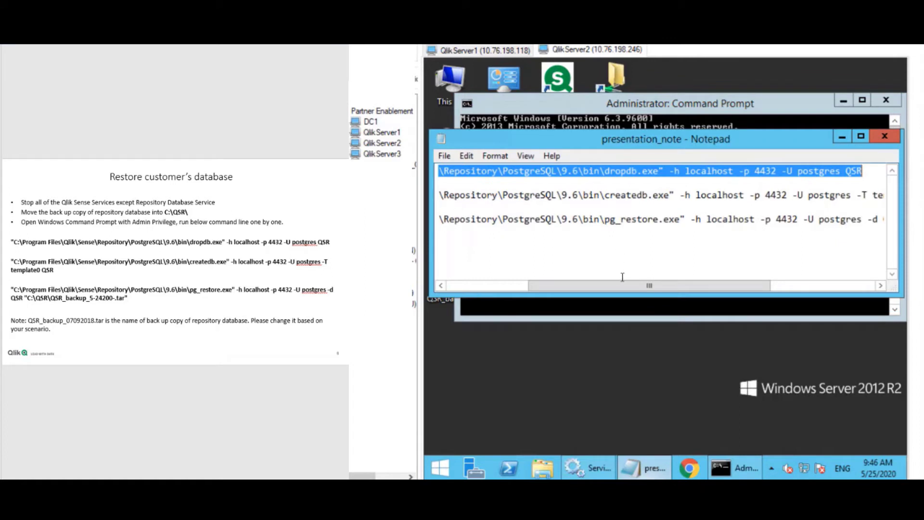
{"action": "left_click_drag", "start_coordinate": [519, 284], "coordinate": [460, 285]}
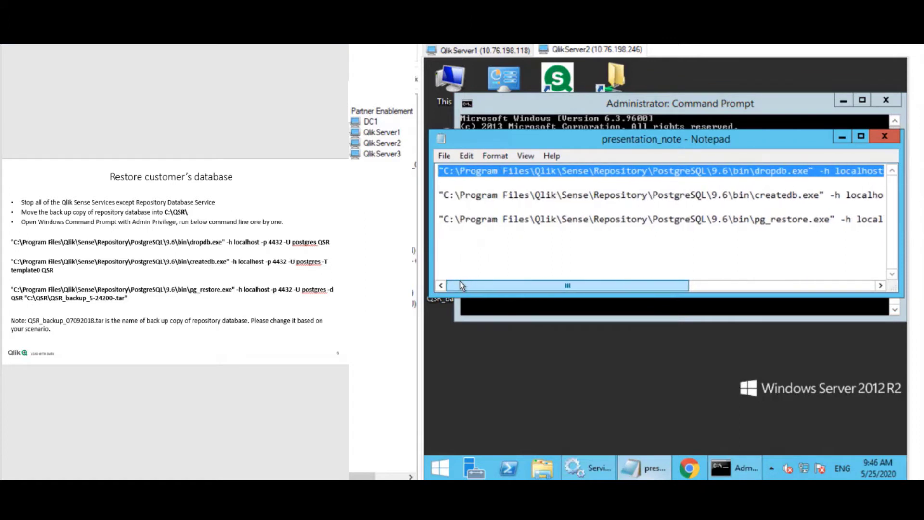
{"action": "left_click", "coordinate": [440, 196]}
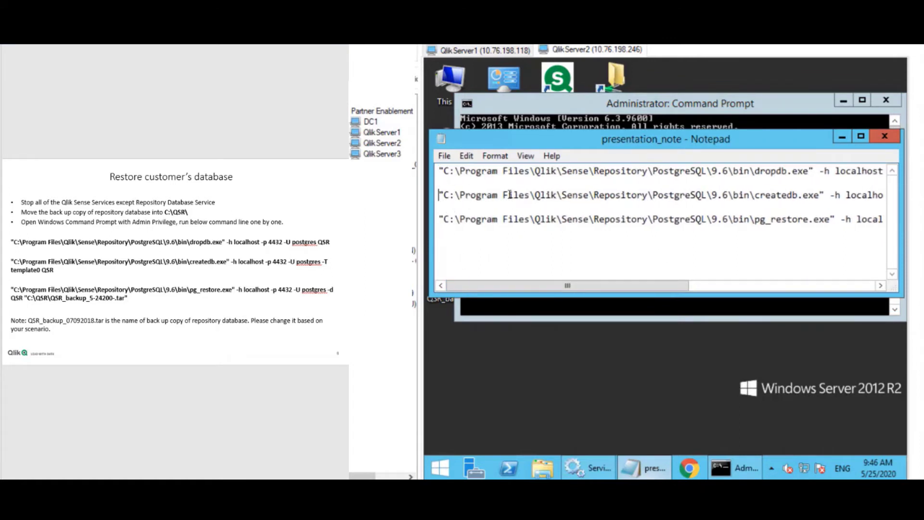
{"action": "left_click_drag", "start_coordinate": [510, 194], "coordinate": [811, 195]}
{"action": "key", "text": "super+c"}
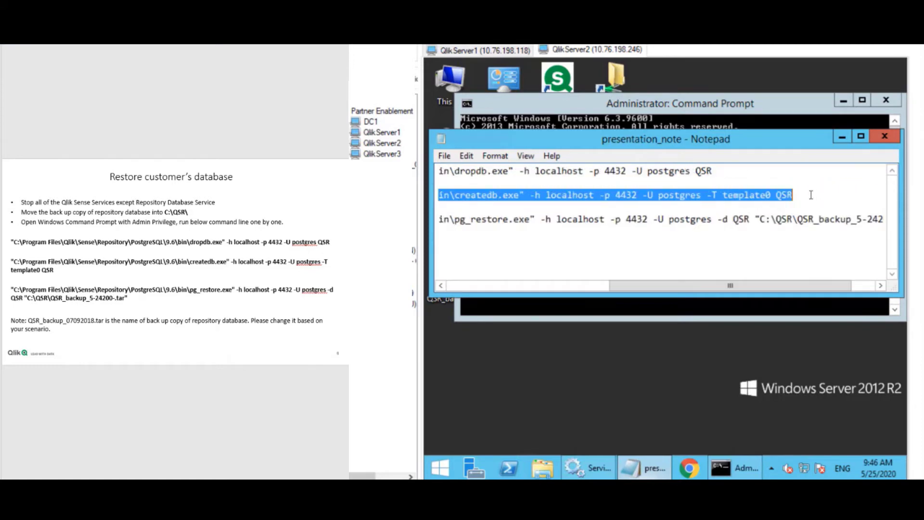
{"action": "left_click", "coordinate": [761, 103]}
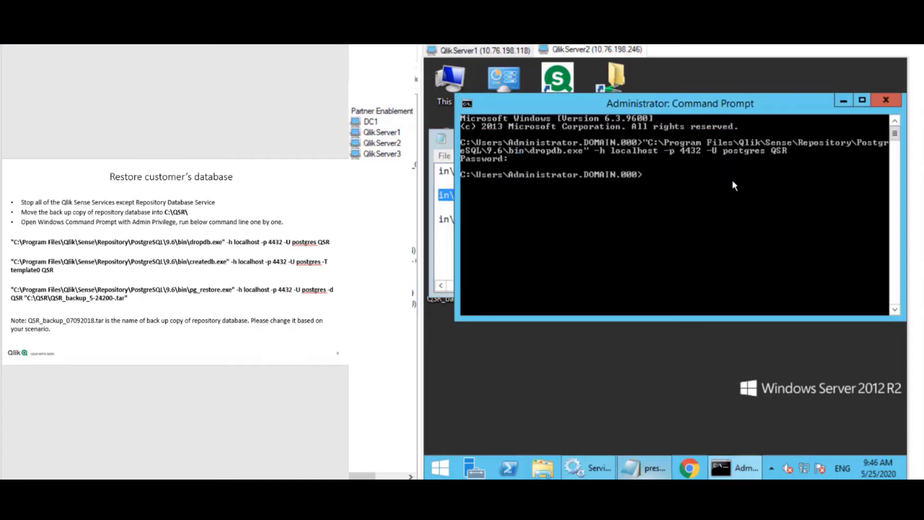
{"action": "right_click", "coordinate": [672, 197]}
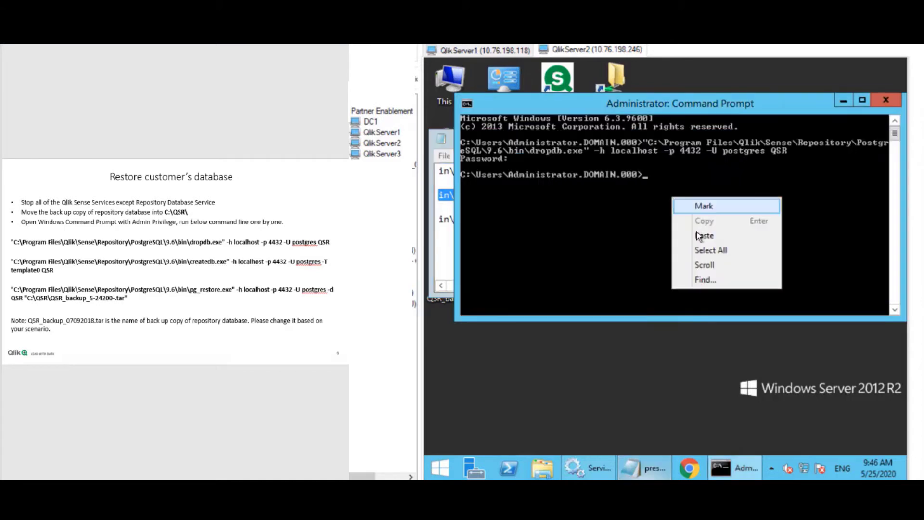
{"action": "left_click", "coordinate": [697, 233]}
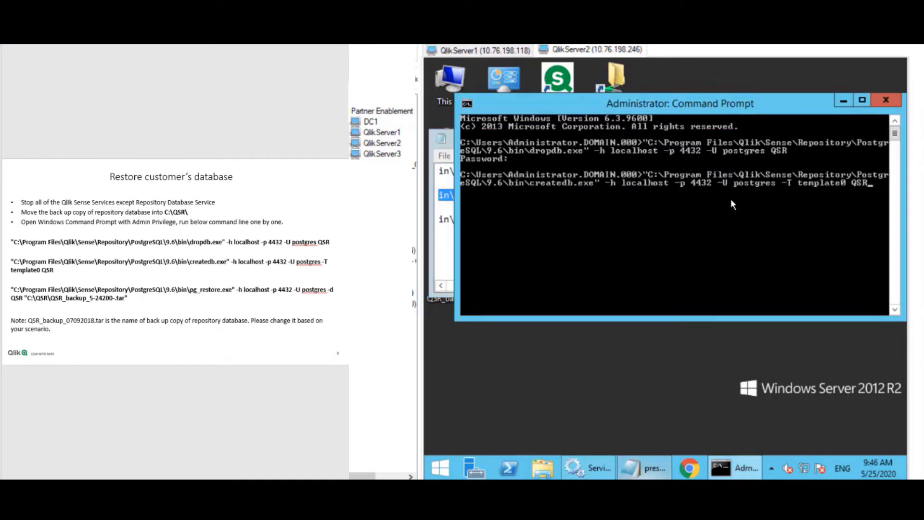
{"action": "key", "text": "Return"}
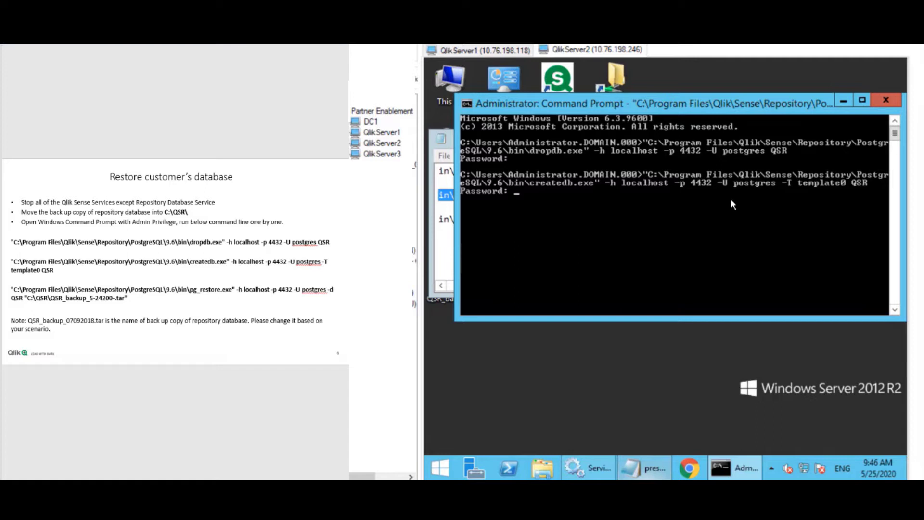
{"action": "key", "text": "Return"}
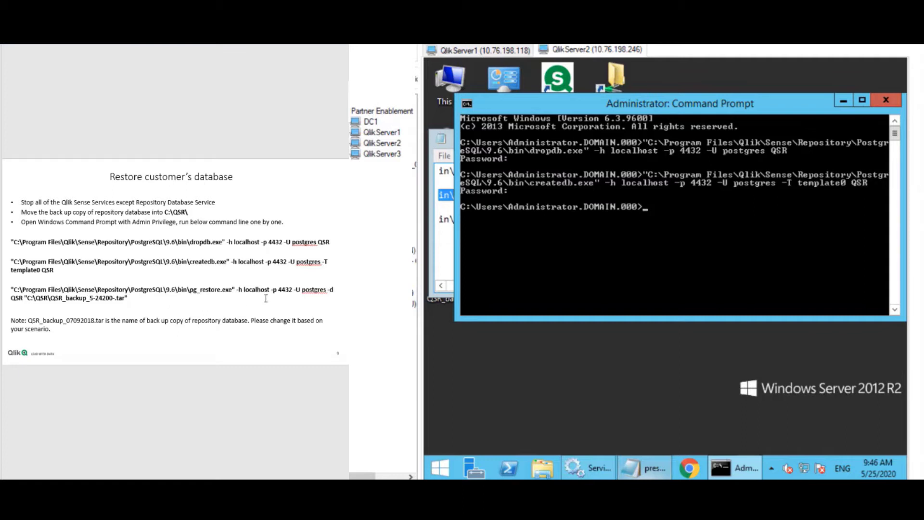
Run pg_restore into the QSR database from C:\QSR\QSR_backup_5-24200-.tar and submit the postgres password.
{"action": "left_click", "coordinate": [446, 236]}
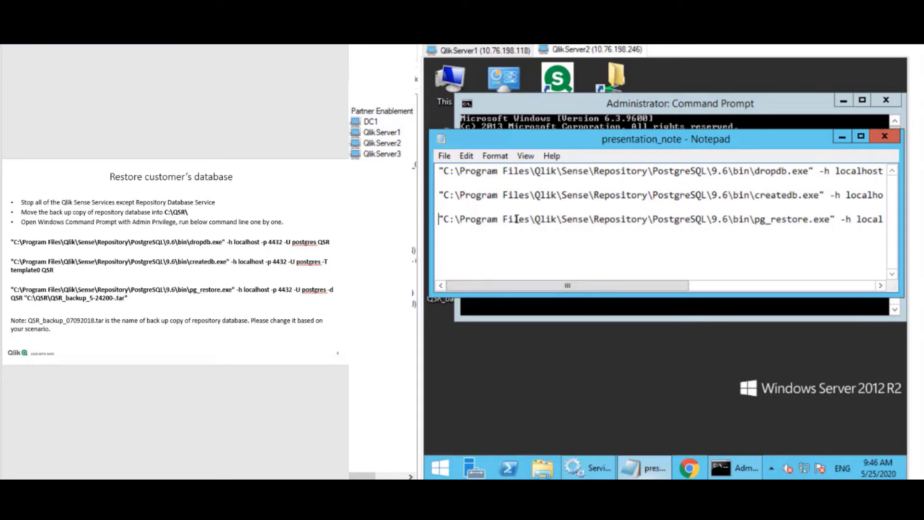
{"action": "left_click_drag", "start_coordinate": [439, 216], "coordinate": [904, 218]}
{"action": "key", "text": "super+c"}
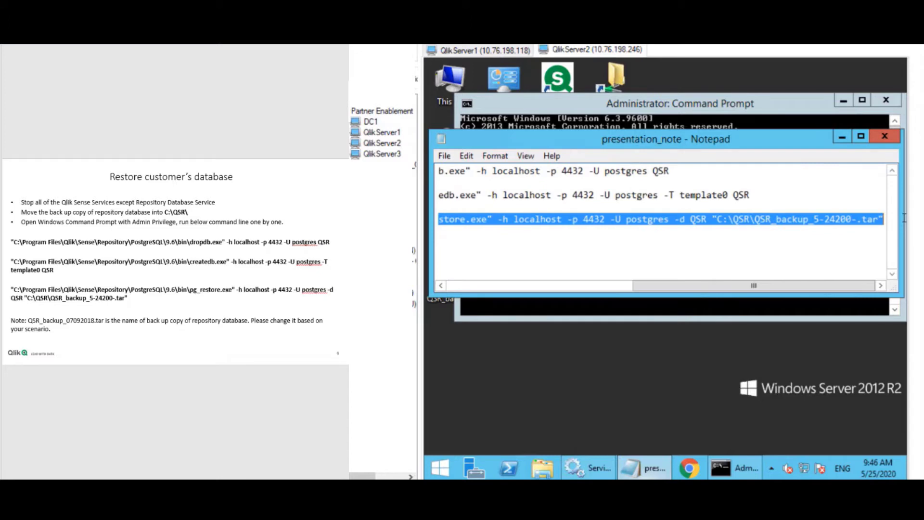
{"action": "left_click", "coordinate": [756, 108]}
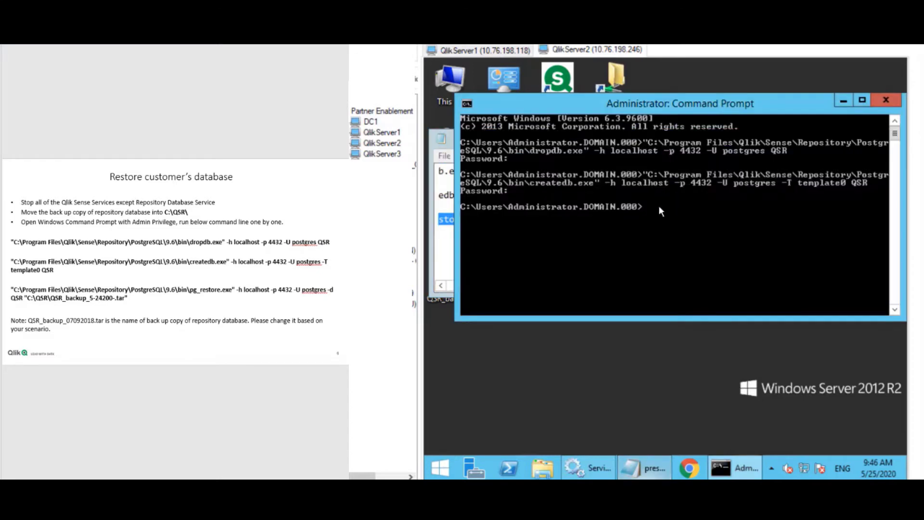
{"action": "right_click", "coordinate": [659, 211]}
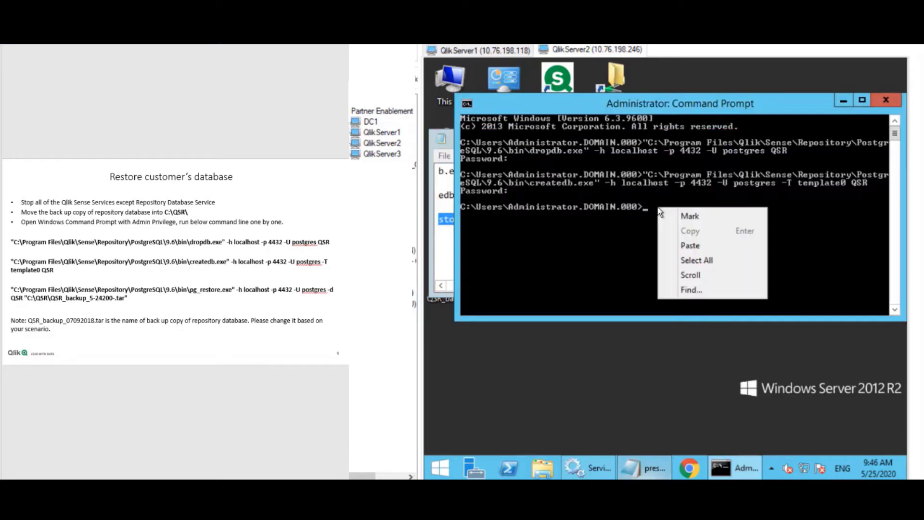
{"action": "left_click", "coordinate": [690, 246]}
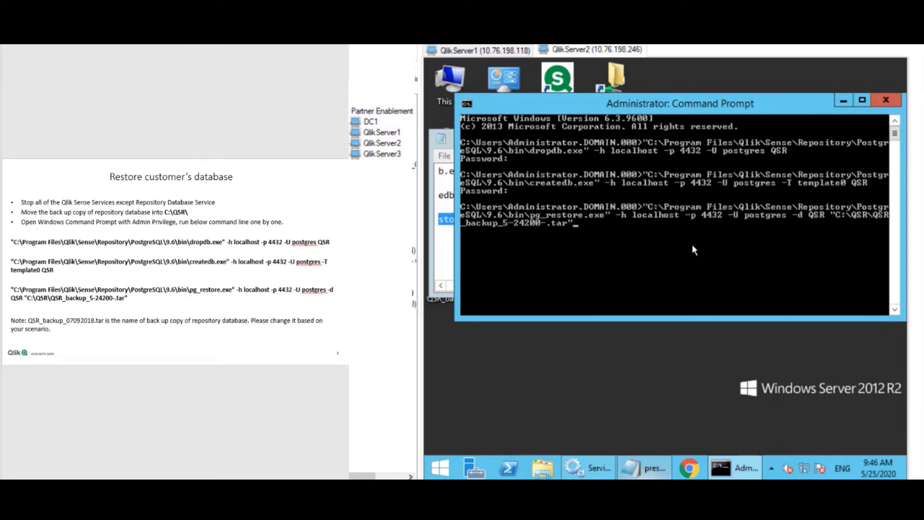
{"action": "key", "text": "Return"}
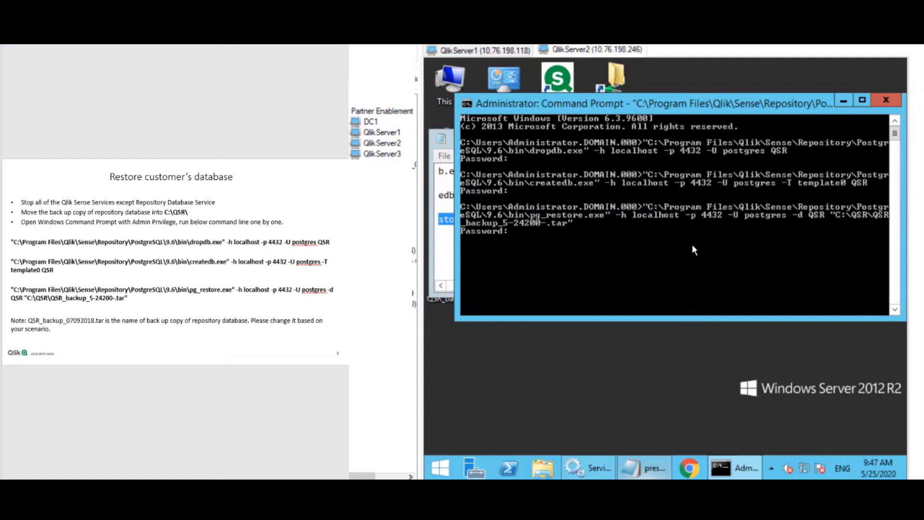
{"action": "key", "text": "Return"}
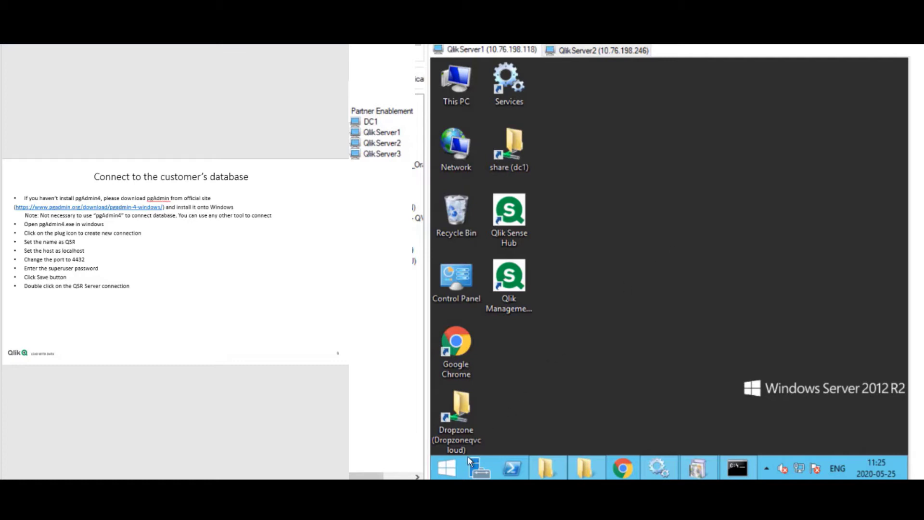
Search 'pg' from the Start screen and launch pgAdmin 4 v4.
{"action": "left_click", "coordinate": [449, 466]}
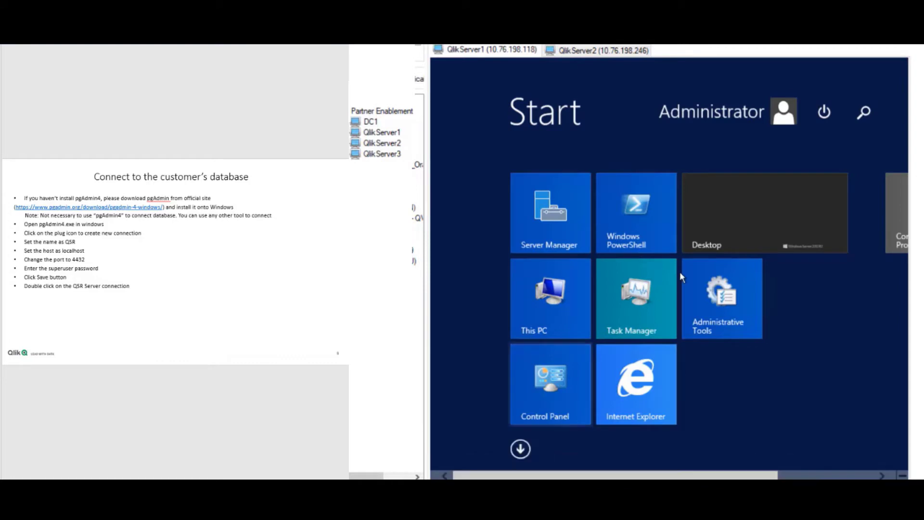
{"action": "type", "text": "pgAdmin 4 v4"}
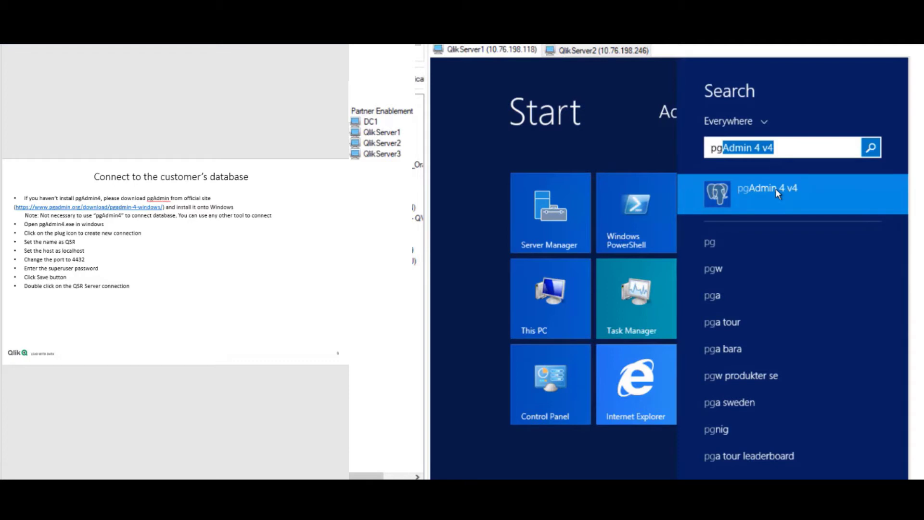
{"action": "left_click", "coordinate": [776, 189]}
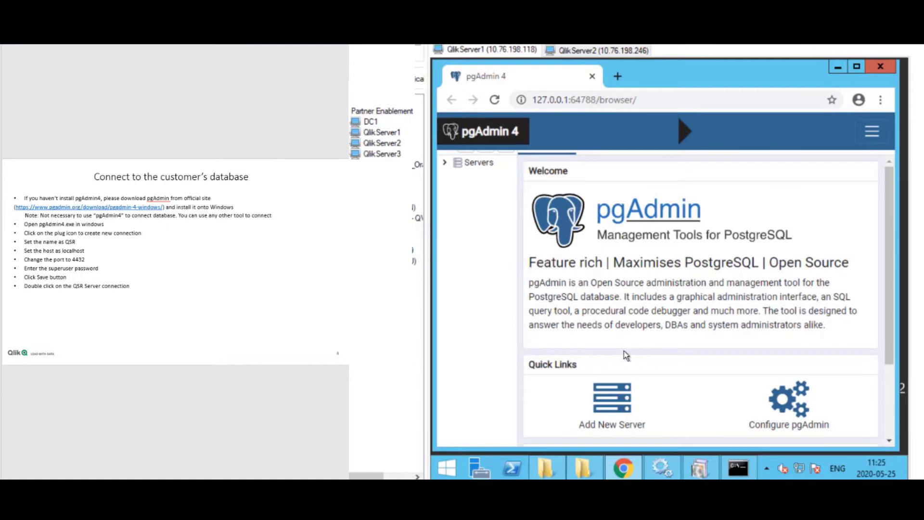
Add and save a server named QSR at localhost, port 4432, with the postgres password.
{"action": "left_click", "coordinate": [606, 410]}
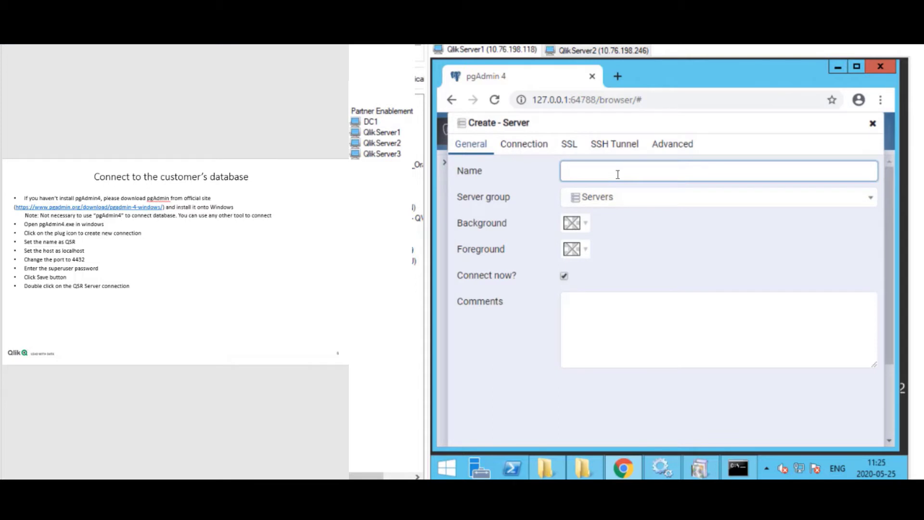
{"action": "type", "text": "QS"}
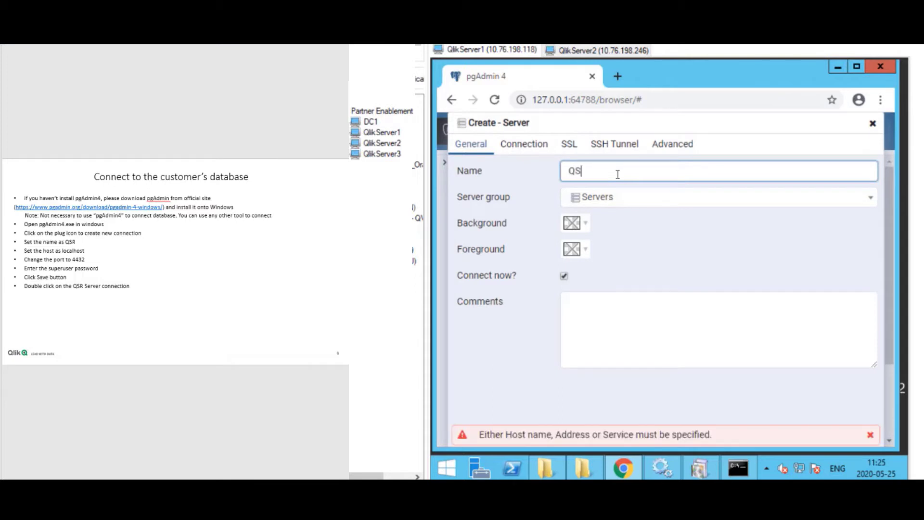
{"action": "type", "text": "R"}
{"action": "left_click", "coordinate": [529, 150]}
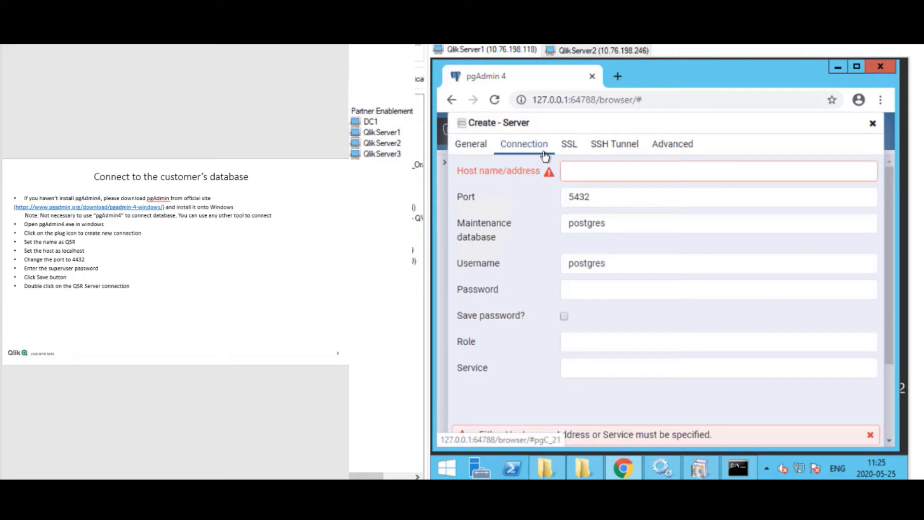
{"action": "left_click", "coordinate": [591, 177]}
{"action": "type", "text": "localhos"}
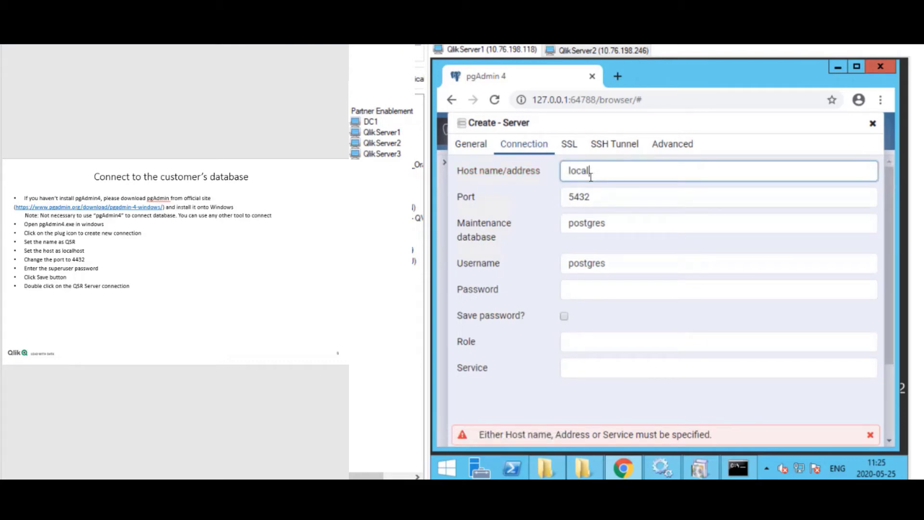
{"action": "type", "text": "t"}
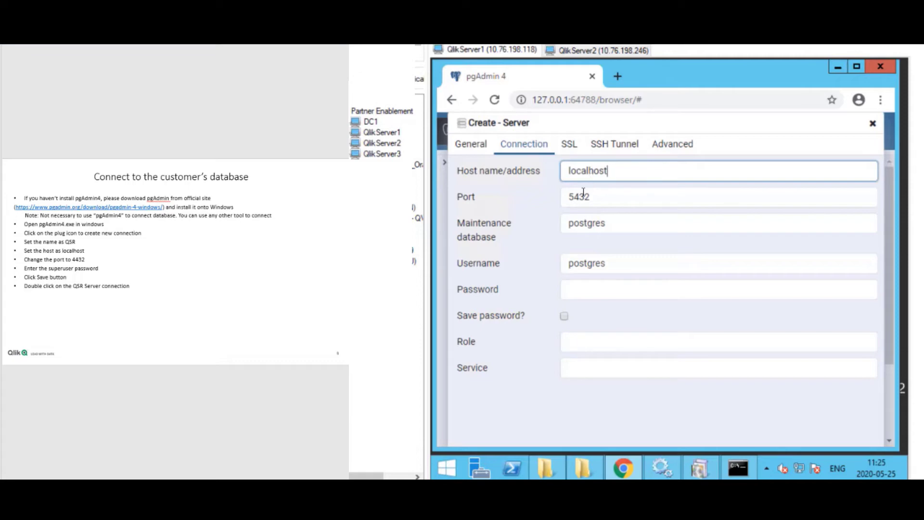
{"action": "left_click", "coordinate": [603, 202]}
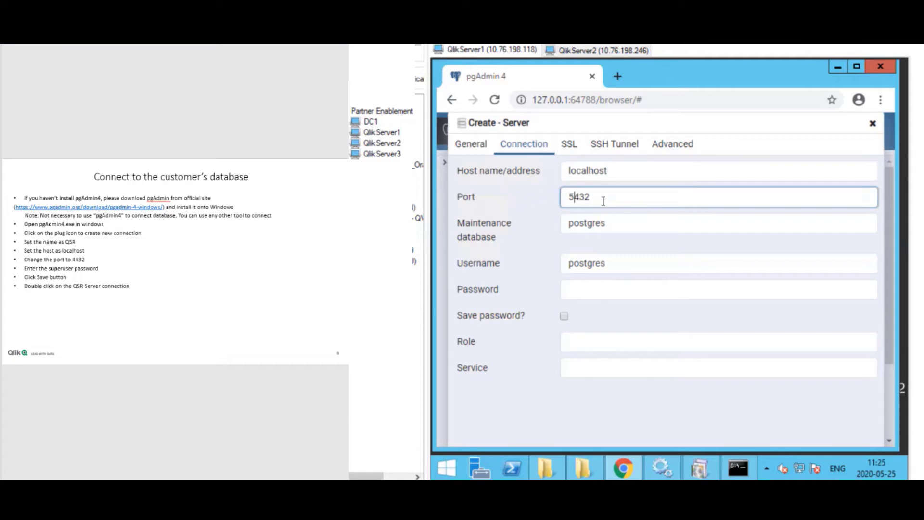
{"action": "key", "text": "BackSpace"}
{"action": "type", "text": "4"}
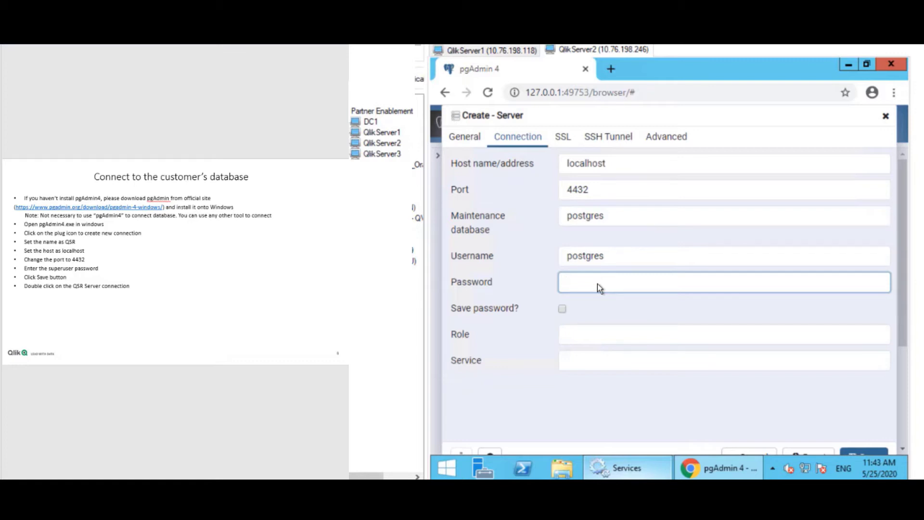
{"action": "type", "text": "**"}
{"action": "left_click", "coordinate": [860, 453]}
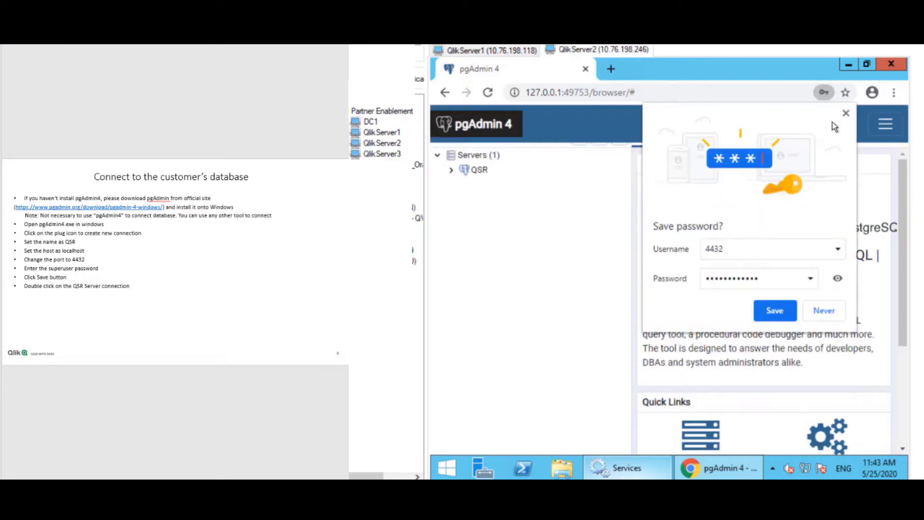
{"action": "left_click", "coordinate": [845, 113]}
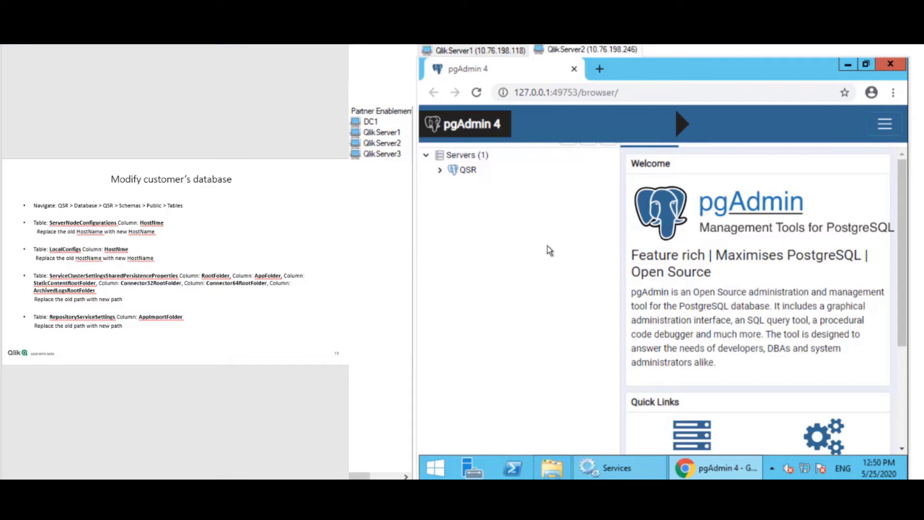
Expand QSR > Databases > QSR > Schemas > public > Tables and scroll to ServerNodeConfigurations.
{"action": "left_click", "coordinate": [440, 171]}
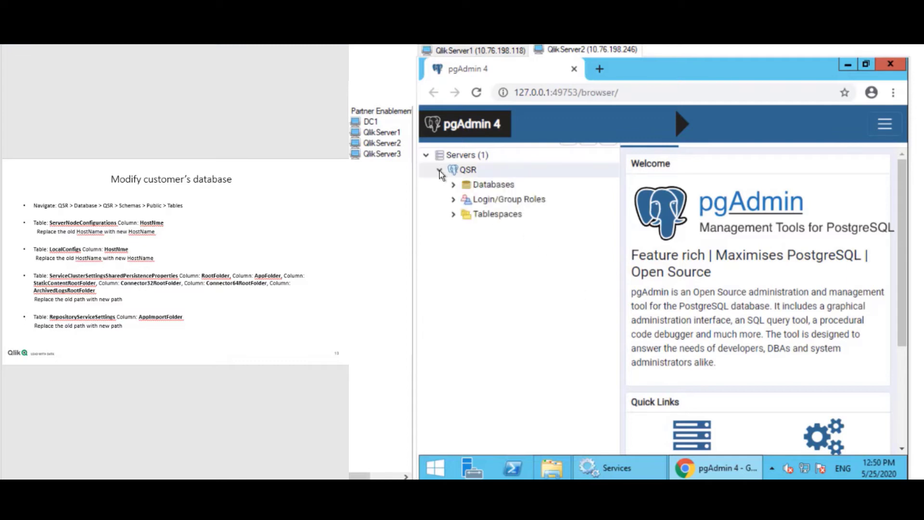
{"action": "left_click", "coordinate": [454, 185]}
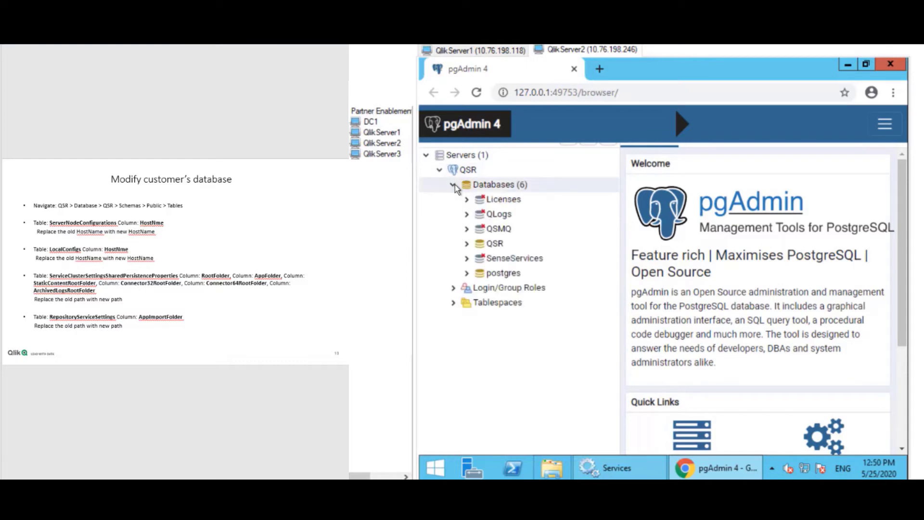
{"action": "left_click", "coordinate": [468, 244]}
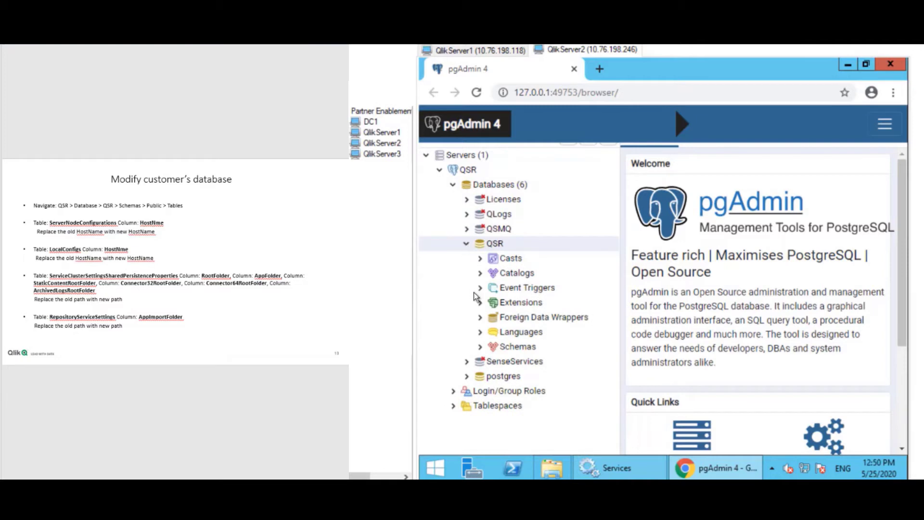
{"action": "left_click", "coordinate": [480, 346]}
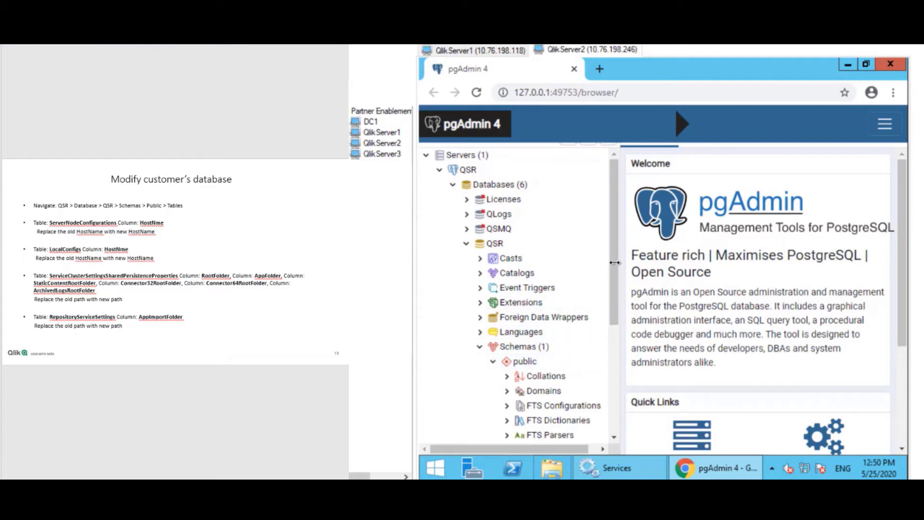
{"action": "left_click_drag", "start_coordinate": [614, 272], "coordinate": [612, 337]}
{"action": "scroll", "coordinate": [521, 354], "scroll_direction": "down", "scroll_amount": 3}
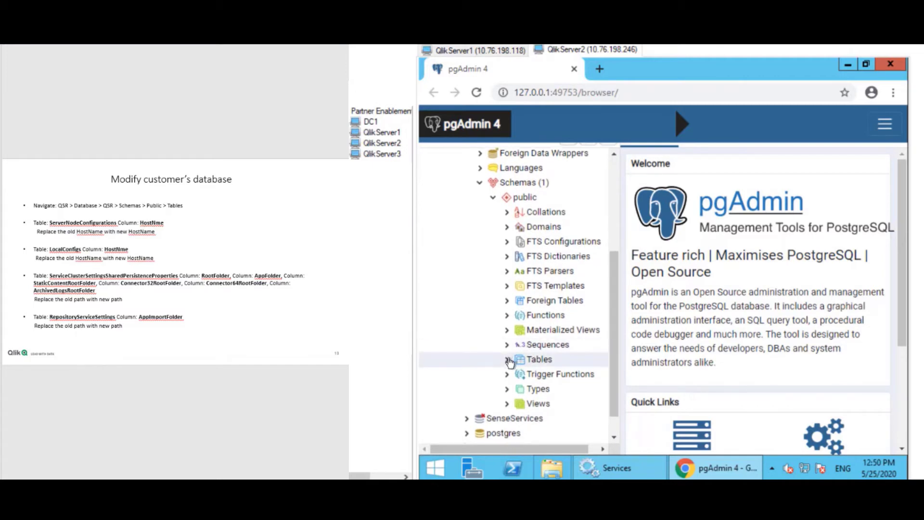
{"action": "left_click", "coordinate": [508, 360]}
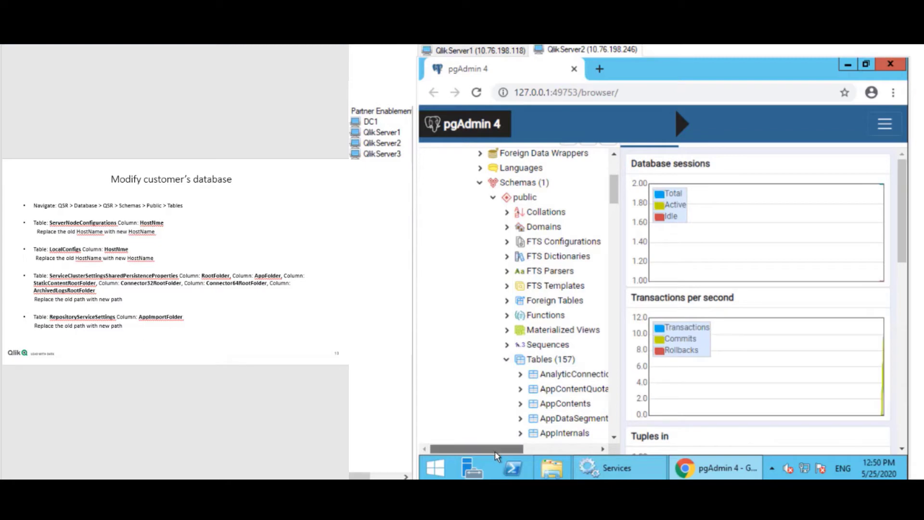
{"action": "left_click_drag", "start_coordinate": [495, 451], "coordinate": [529, 452]}
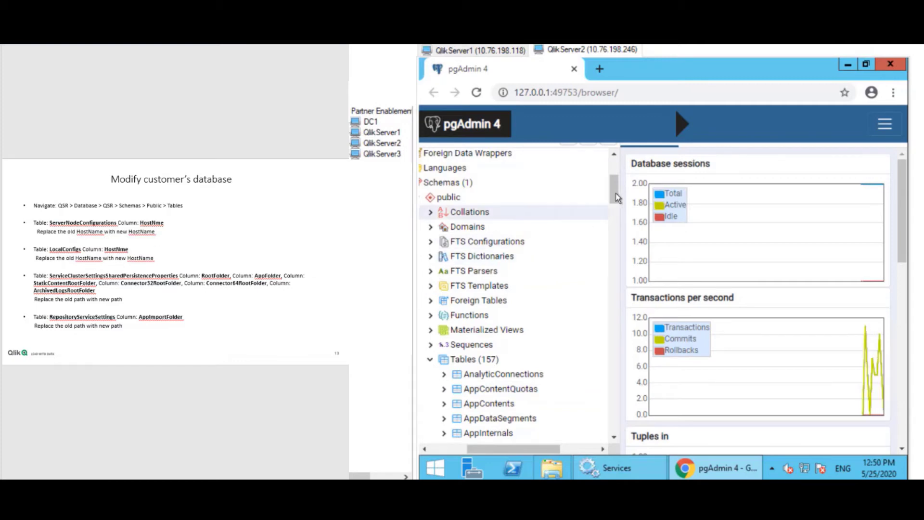
{"action": "scroll", "coordinate": [616, 203], "scroll_direction": "down", "scroll_amount": 1}
{"action": "left_click_drag", "start_coordinate": [616, 206], "coordinate": [616, 331]}
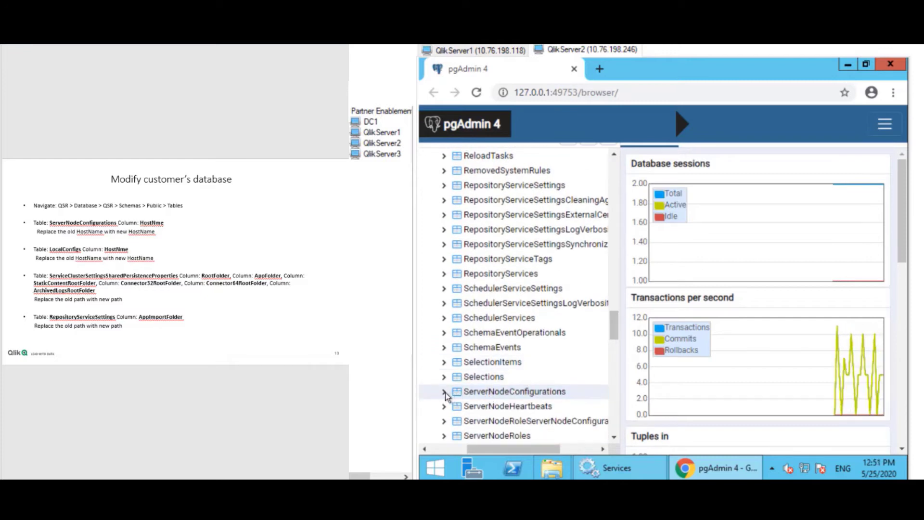
View all rows of ServerNodeConfigurations and select the qlikserver1.domain.local HostName cell.
{"action": "double_click", "coordinate": [492, 397]}
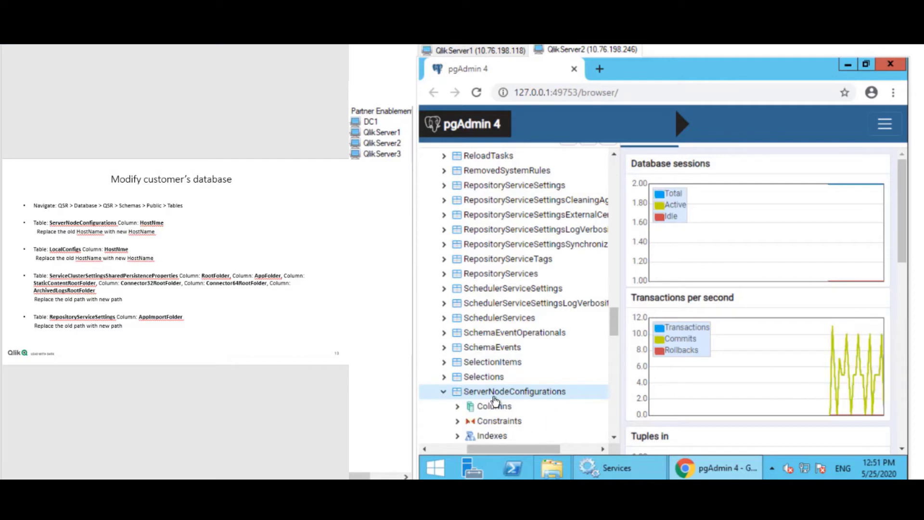
{"action": "right_click", "coordinate": [492, 397]}
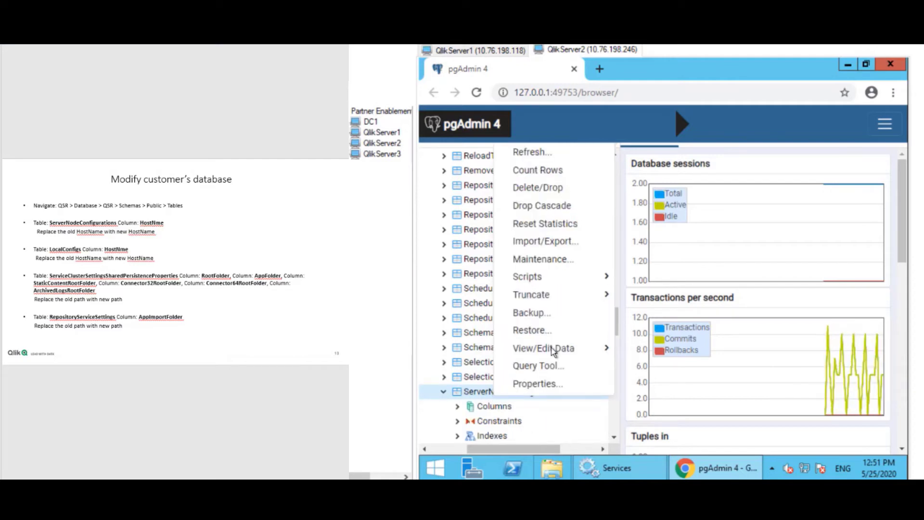
{"action": "mouse_move", "coordinate": [561, 349]}
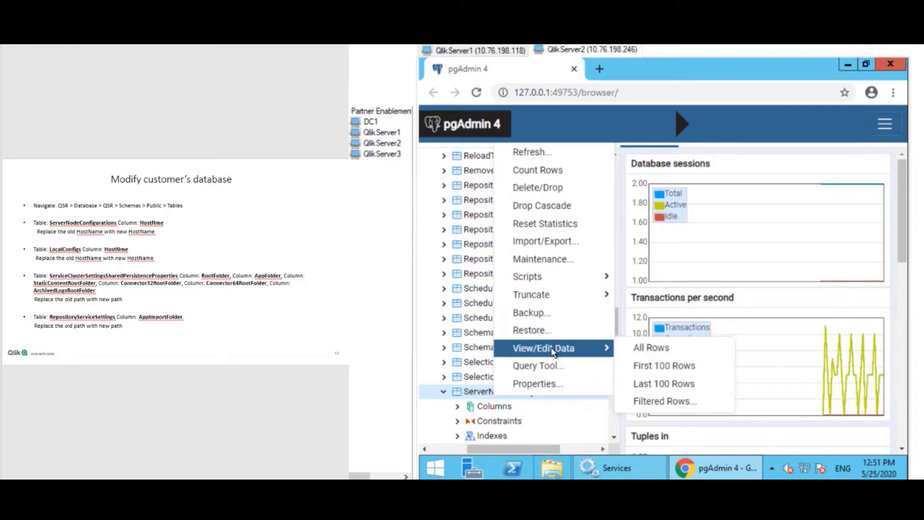
{"action": "left_click", "coordinate": [650, 348]}
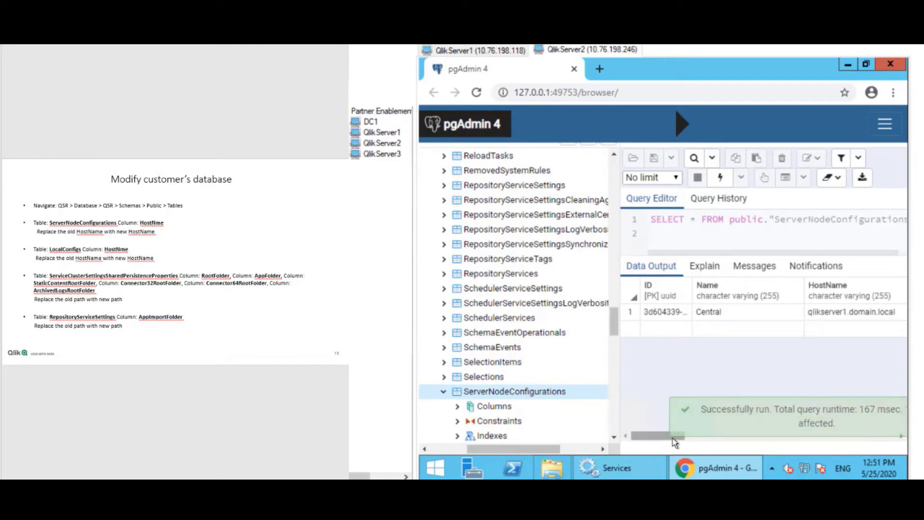
{"action": "left_click_drag", "start_coordinate": [675, 436], "coordinate": [706, 436]}
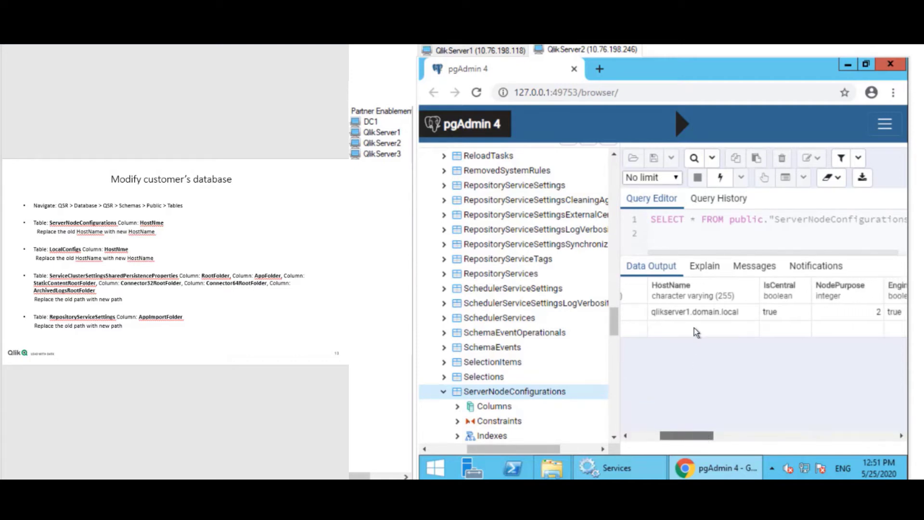
{"action": "left_click", "coordinate": [672, 314]}
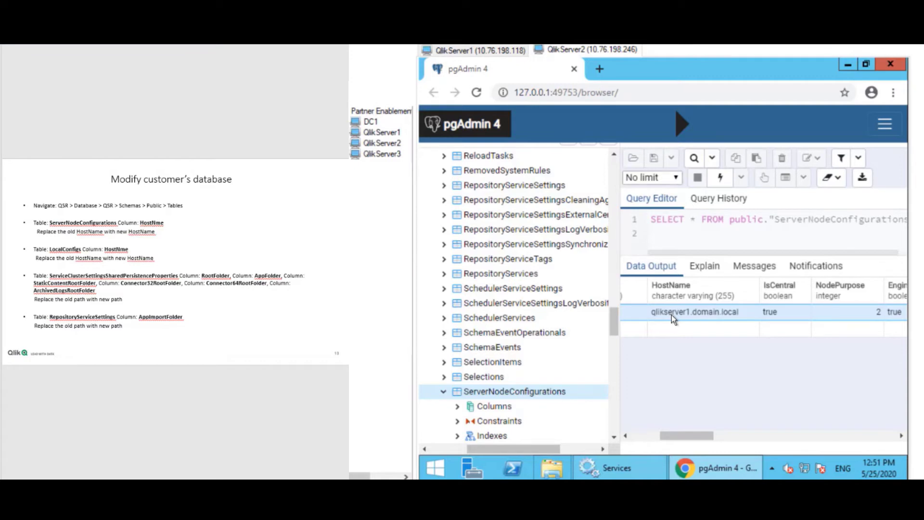
{"action": "left_click", "coordinate": [688, 313]}
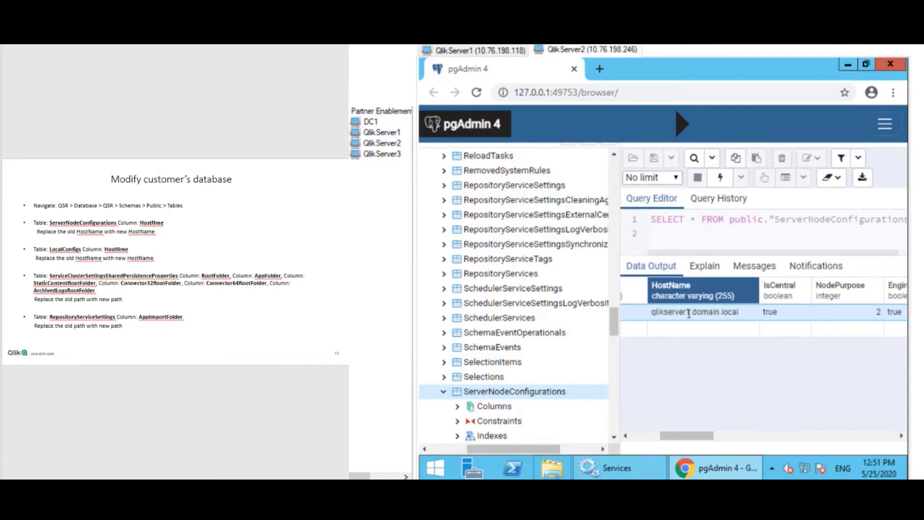
Change HostName from qlikserver1.domain.local to qlikserver2.domain.local and save the data.
{"action": "double_click", "coordinate": [690, 313]}
{"action": "left_click", "coordinate": [690, 313]}
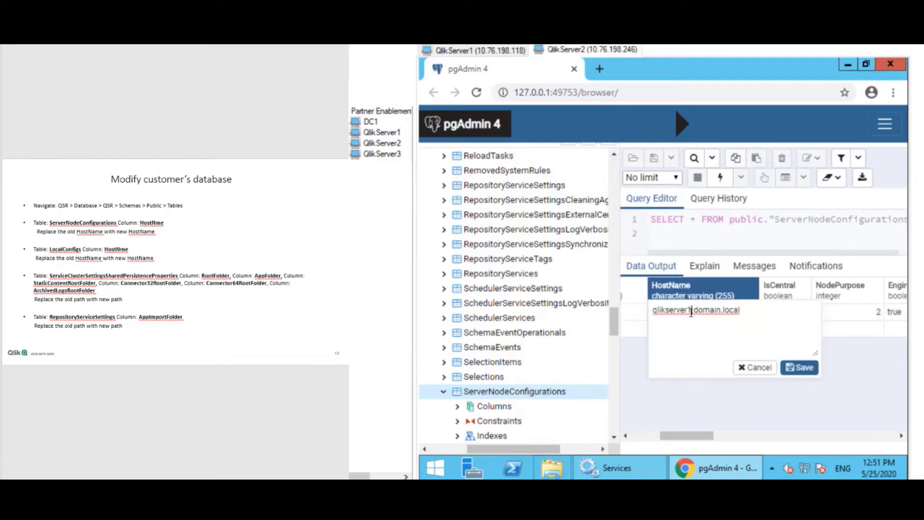
{"action": "key", "text": "BackSpace"}
{"action": "type", "text": "2"}
{"action": "left_click", "coordinate": [795, 367]}
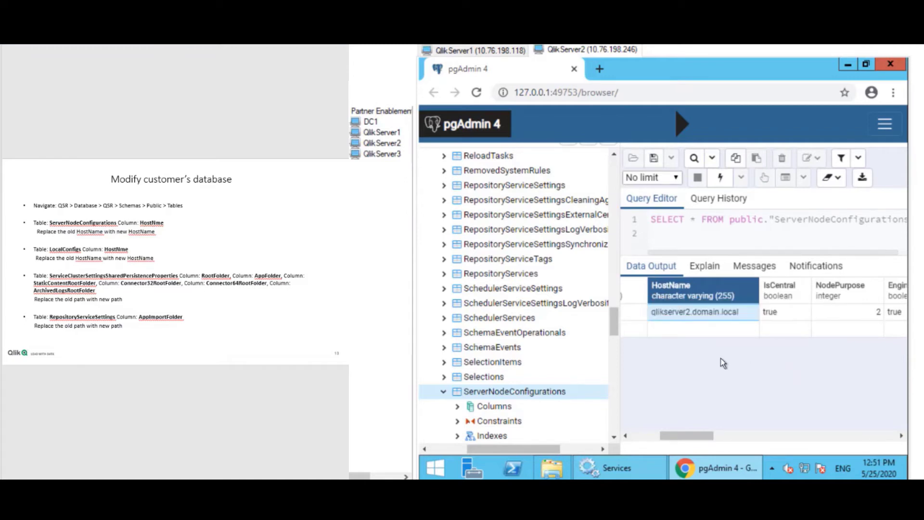
{"action": "left_click", "coordinate": [653, 162]}
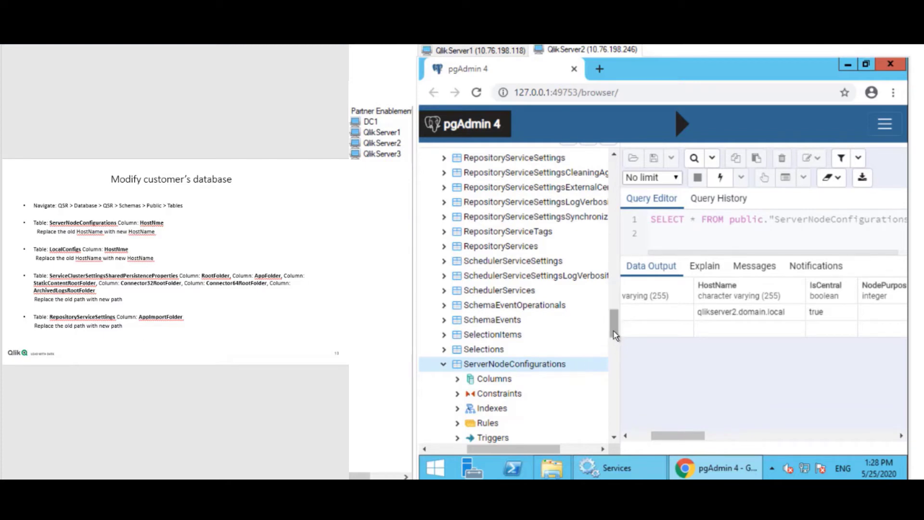
Collapse ServerNodeConfigurations and scroll the table list down to the ServiceClusterSettings tables.
{"action": "left_click", "coordinate": [443, 365]}
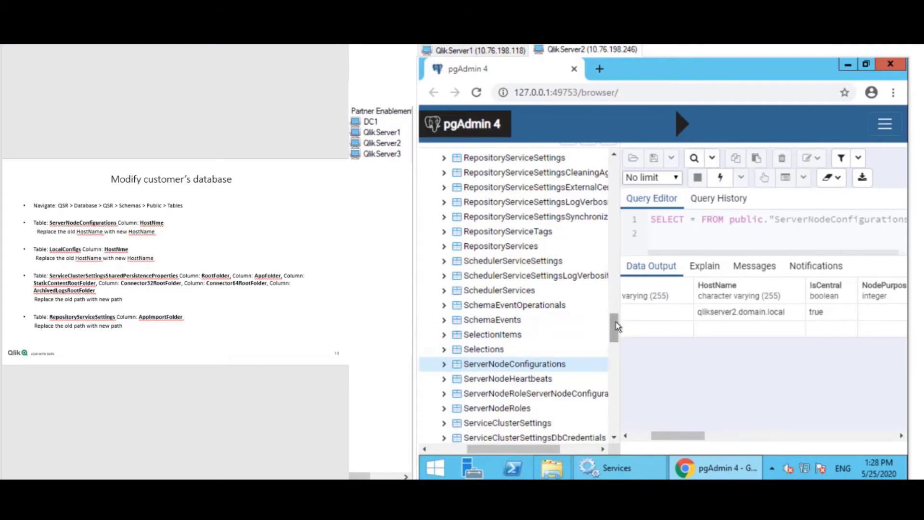
{"action": "left_click_drag", "start_coordinate": [616, 321], "coordinate": [616, 281]}
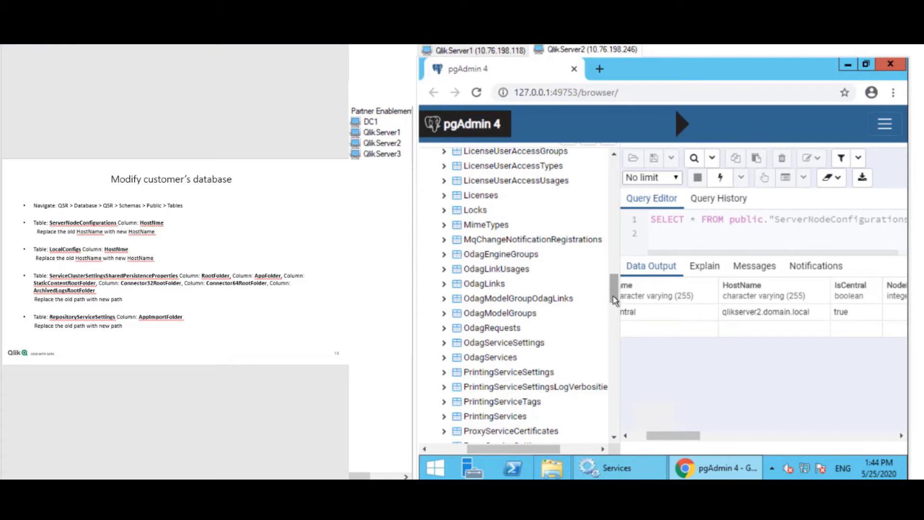
{"action": "scroll", "coordinate": [613, 308], "scroll_direction": "down", "scroll_amount": 2}
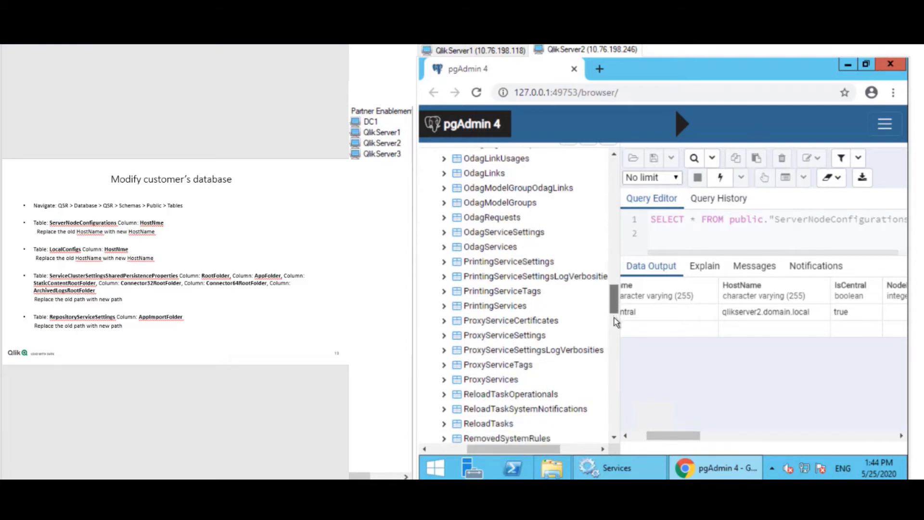
{"action": "scroll", "coordinate": [615, 332], "scroll_direction": "down", "scroll_amount": 6}
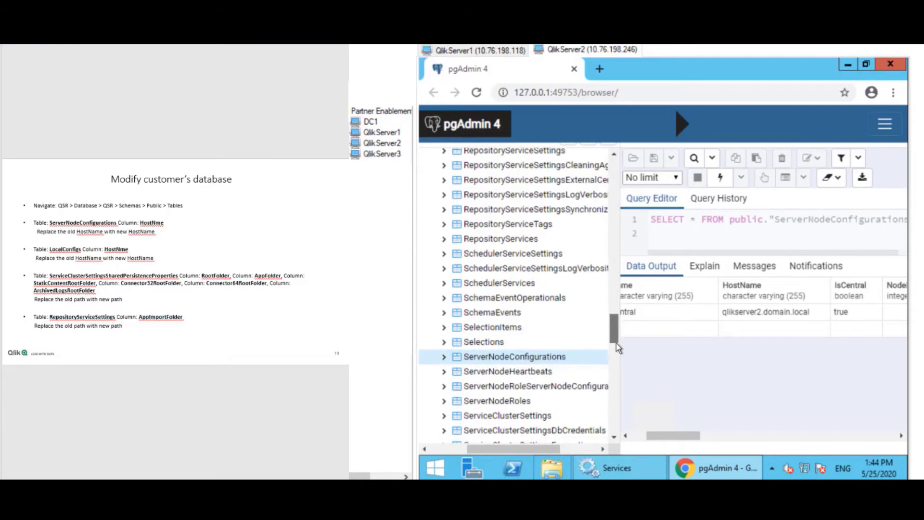
{"action": "scroll", "coordinate": [618, 348], "scroll_direction": "down", "scroll_amount": 1}
{"action": "scroll", "coordinate": [616, 345], "scroll_direction": "down", "scroll_amount": 2}
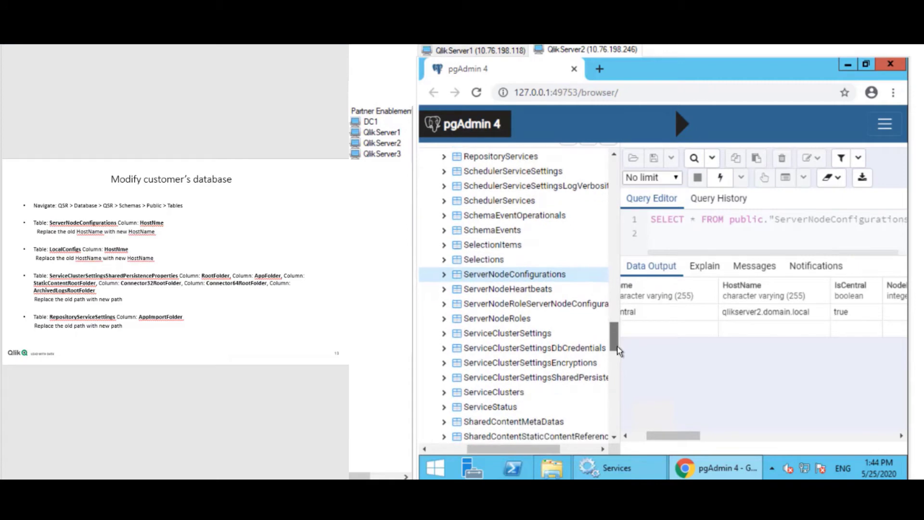
{"action": "scroll", "coordinate": [618, 351], "scroll_direction": "down", "scroll_amount": 1}
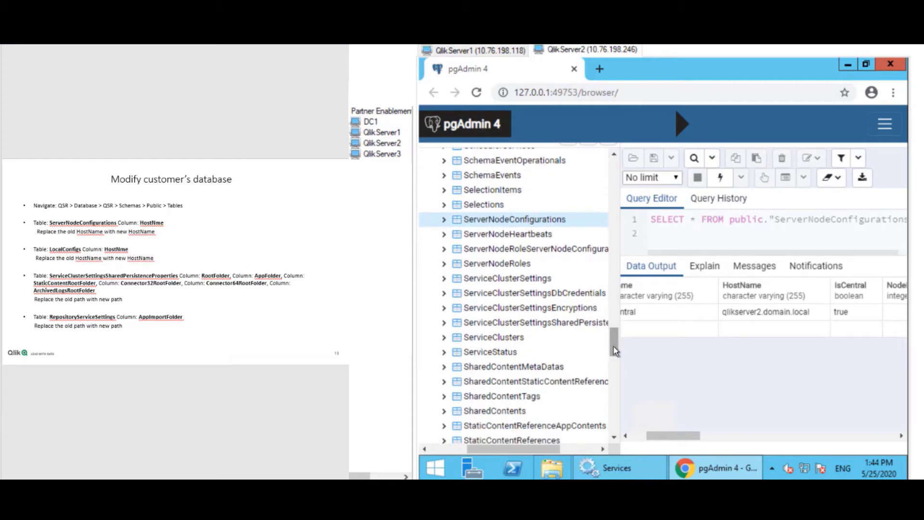
View all rows of ServiceClusterSettingsSharedPersistenceProperties and select the RootFolder \\dc1\share cell.
{"action": "left_click", "coordinate": [527, 323]}
{"action": "right_click", "coordinate": [527, 327]}
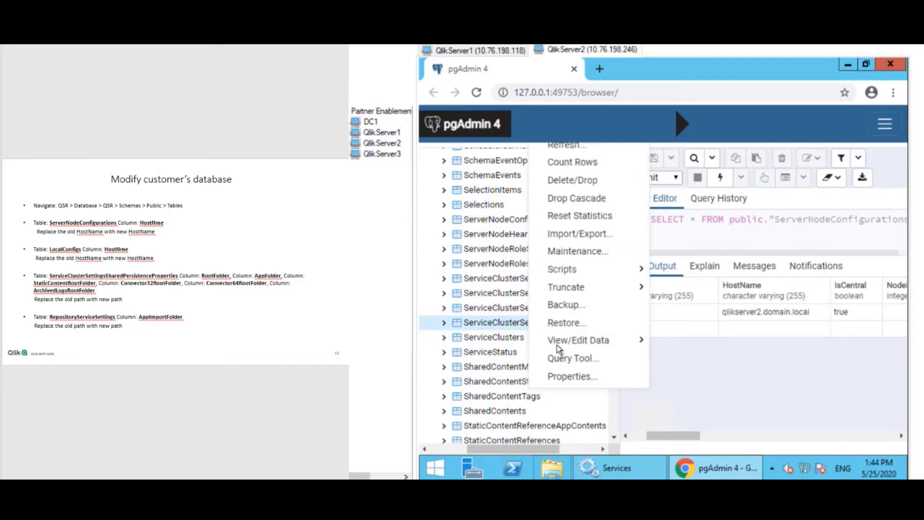
{"action": "mouse_move", "coordinate": [608, 343]}
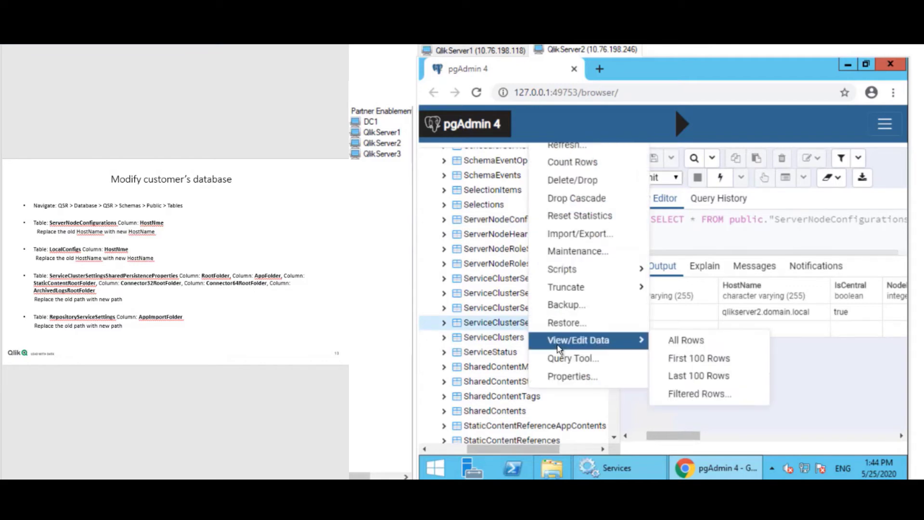
{"action": "left_click", "coordinate": [675, 341]}
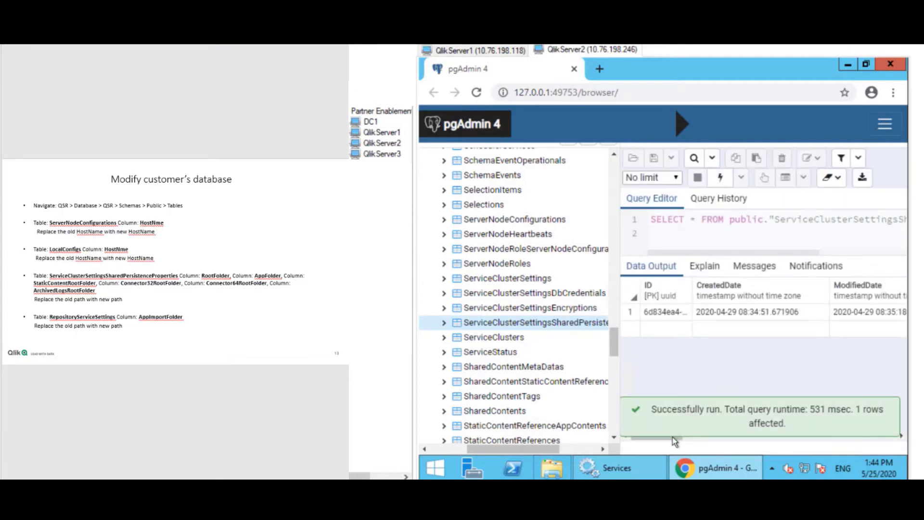
{"action": "left_click_drag", "start_coordinate": [678, 438], "coordinate": [737, 437]}
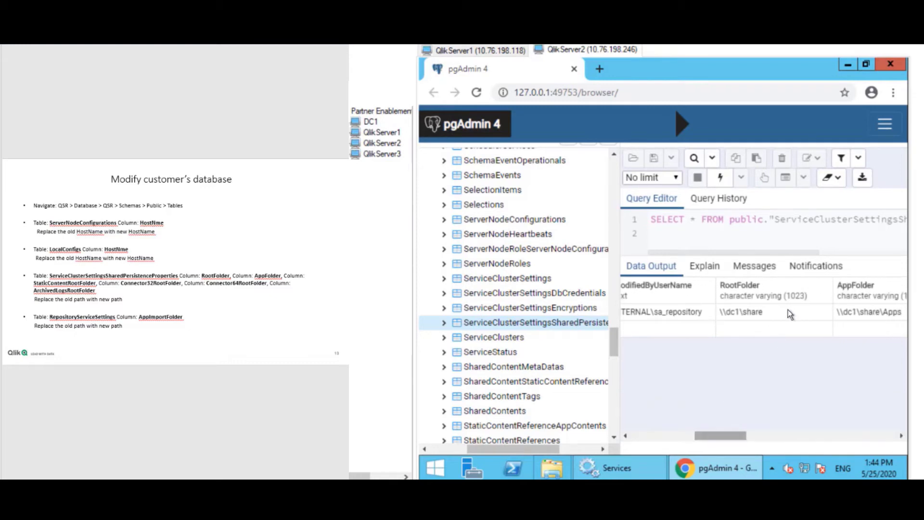
{"action": "left_click", "coordinate": [775, 312]}
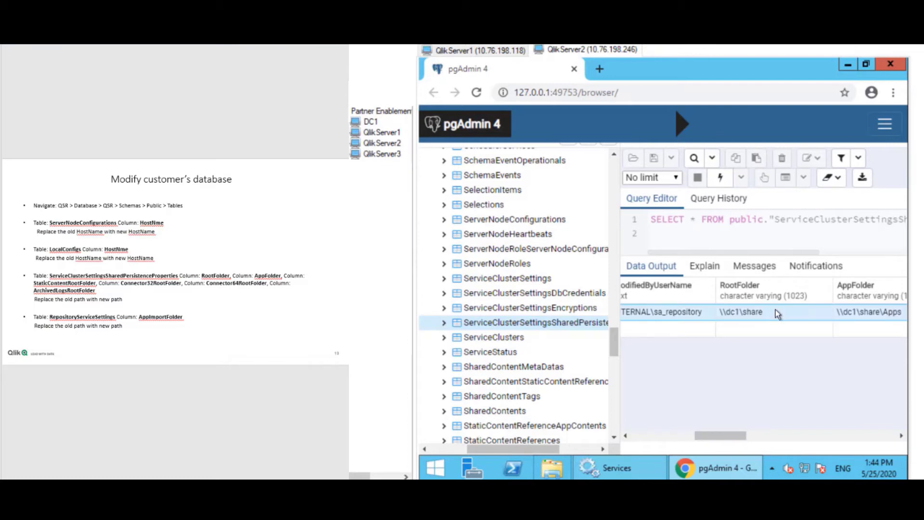
Change RootFolder to \\dc1\share1.
{"action": "double_click", "coordinate": [775, 312]}
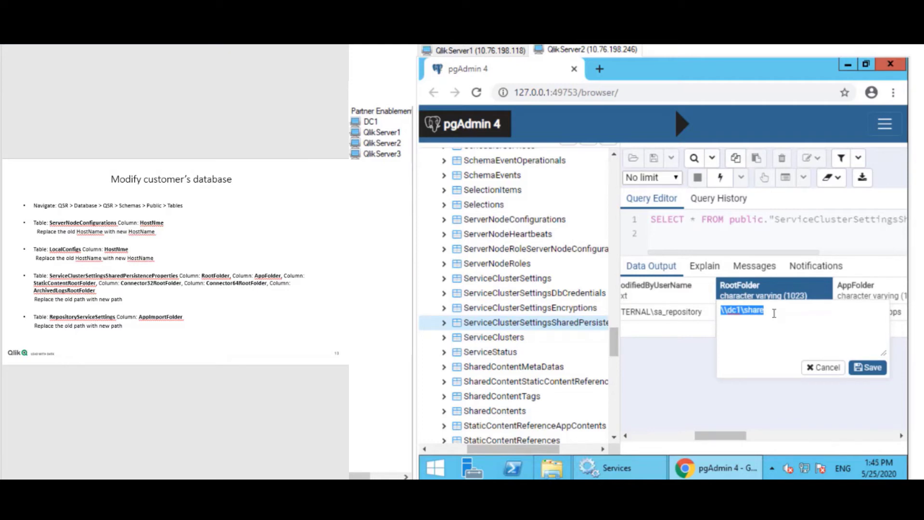
{"action": "left_click", "coordinate": [774, 313]}
{"action": "type", "text": "1"}
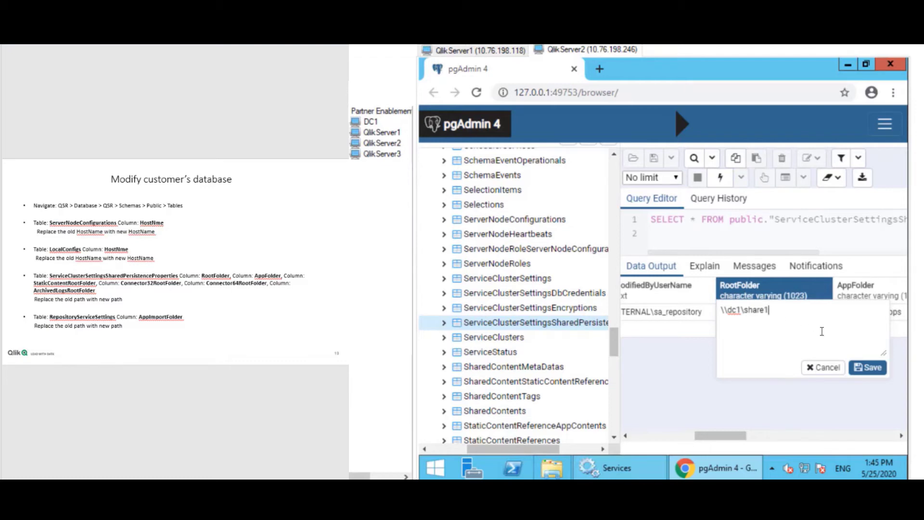
{"action": "left_click", "coordinate": [860, 369]}
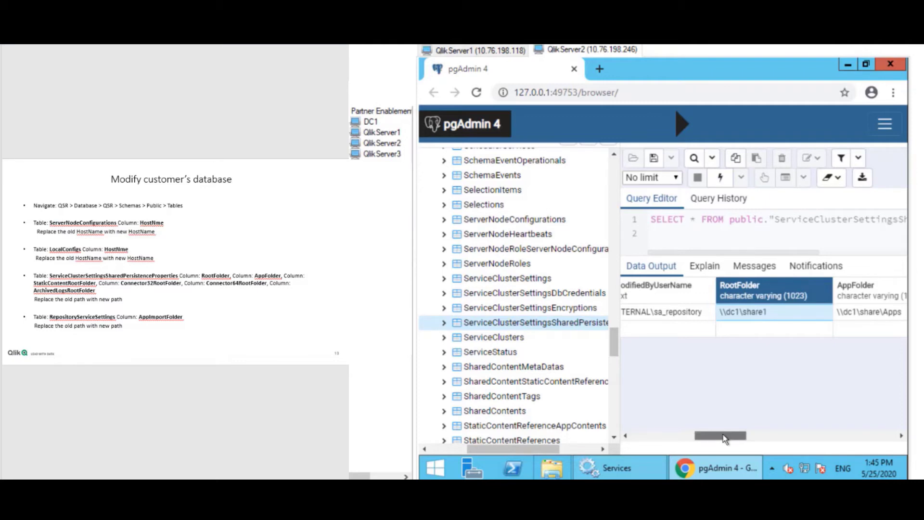
Change AppFolder to \\dc1\share1\Apps.
{"action": "left_click_drag", "start_coordinate": [725, 436], "coordinate": [746, 436]}
{"action": "double_click", "coordinate": [778, 313]}
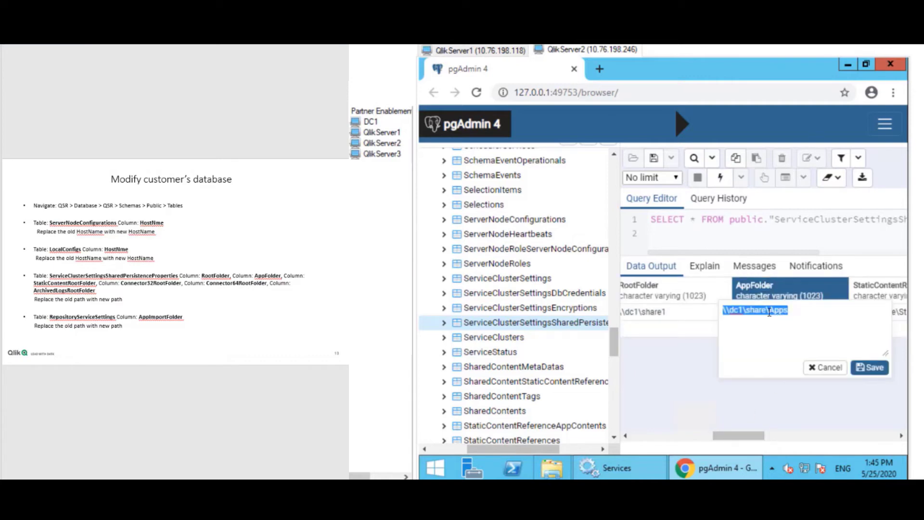
{"action": "left_click", "coordinate": [770, 313]}
{"action": "type", "text": "1"}
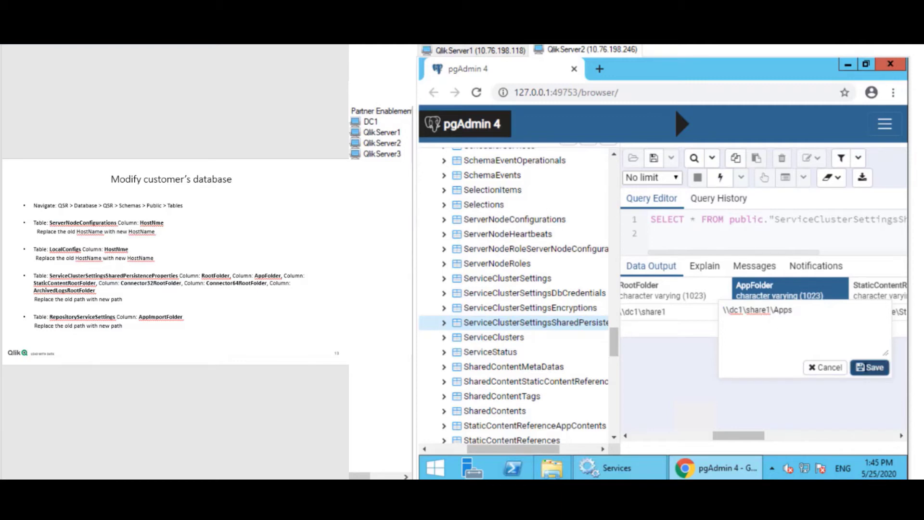
{"action": "left_click", "coordinate": [869, 367]}
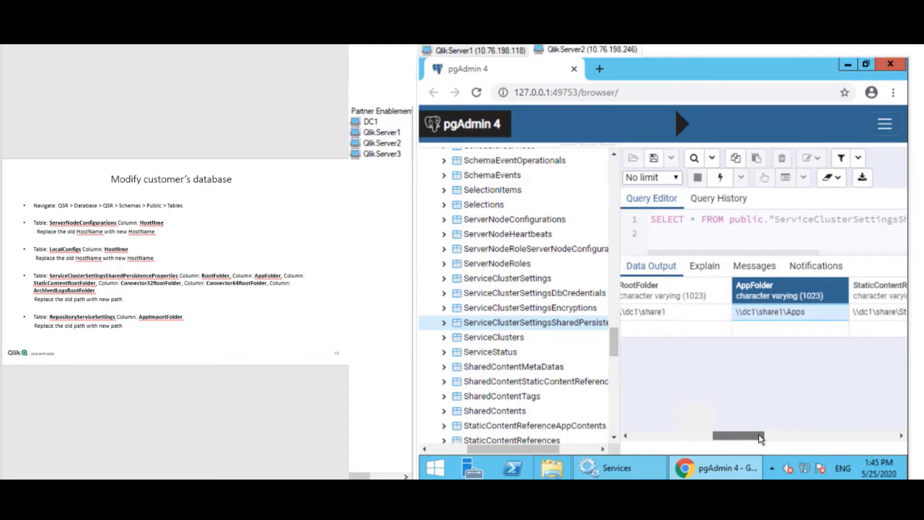
{"action": "left_click", "coordinate": [777, 436]}
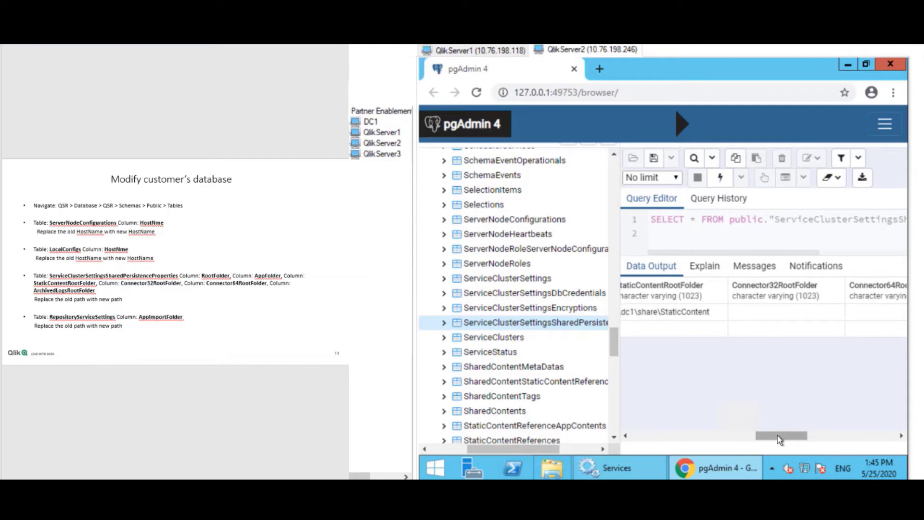
Change StaticContentRootFolder to \\dc1\share1\StaticContent.
{"action": "left_click_drag", "start_coordinate": [769, 436], "coordinate": [754, 436]}
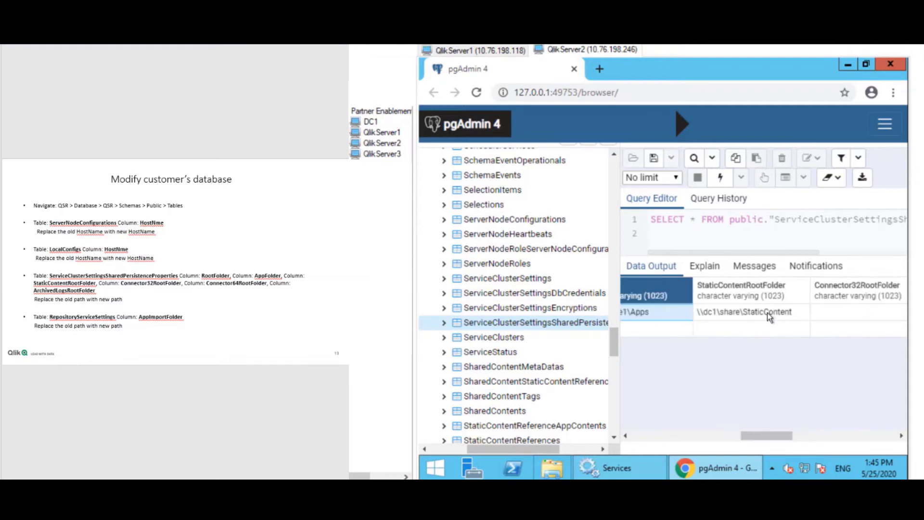
{"action": "double_click", "coordinate": [735, 311]}
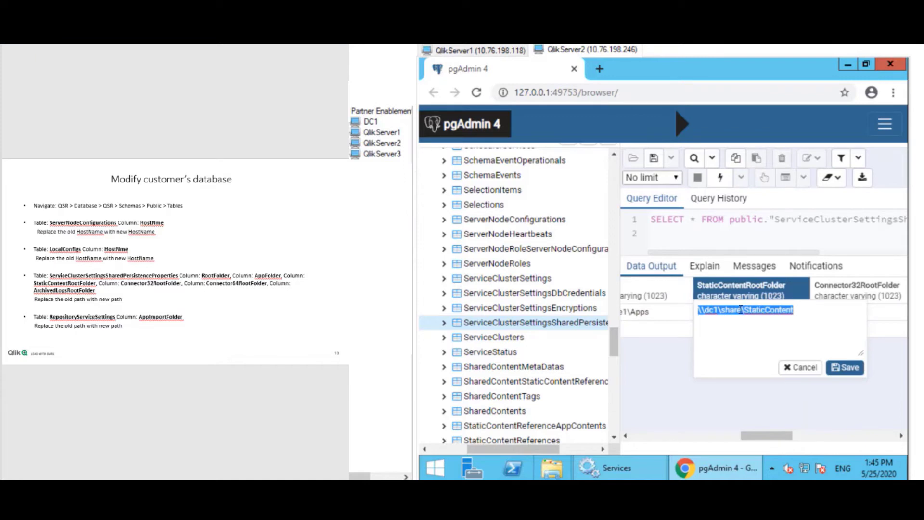
{"action": "left_click", "coordinate": [740, 310]}
{"action": "type", "text": "1"}
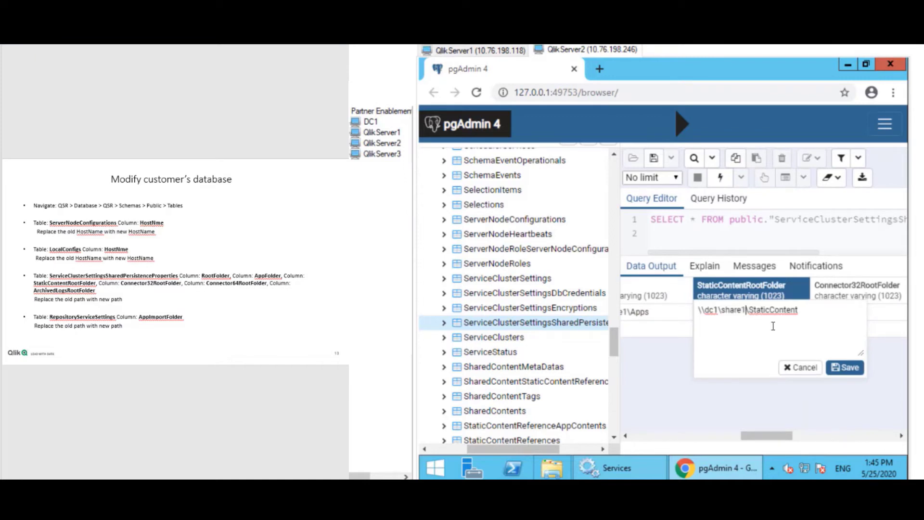
{"action": "left_click", "coordinate": [839, 369]}
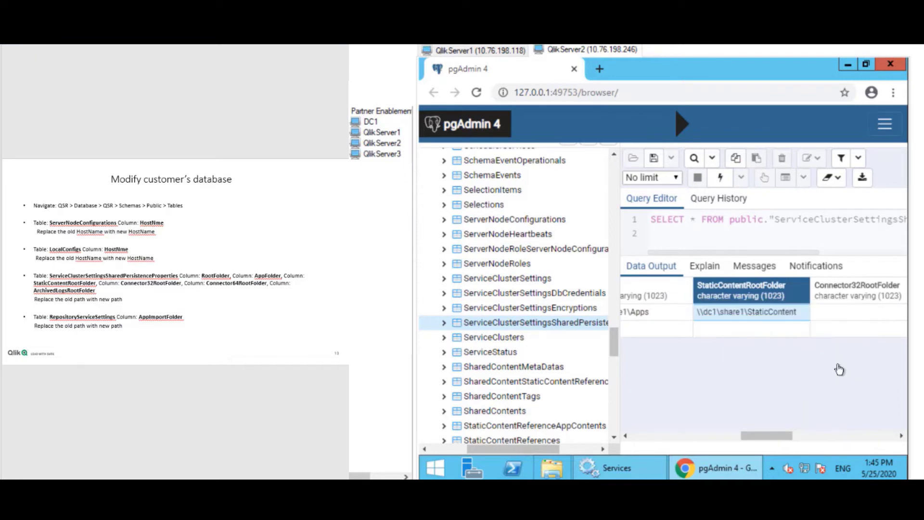
Change ArchivedLogsRootFolder to \\dc1\share1\ArchivedLogs.
{"action": "left_click_drag", "start_coordinate": [756, 438], "coordinate": [797, 439]}
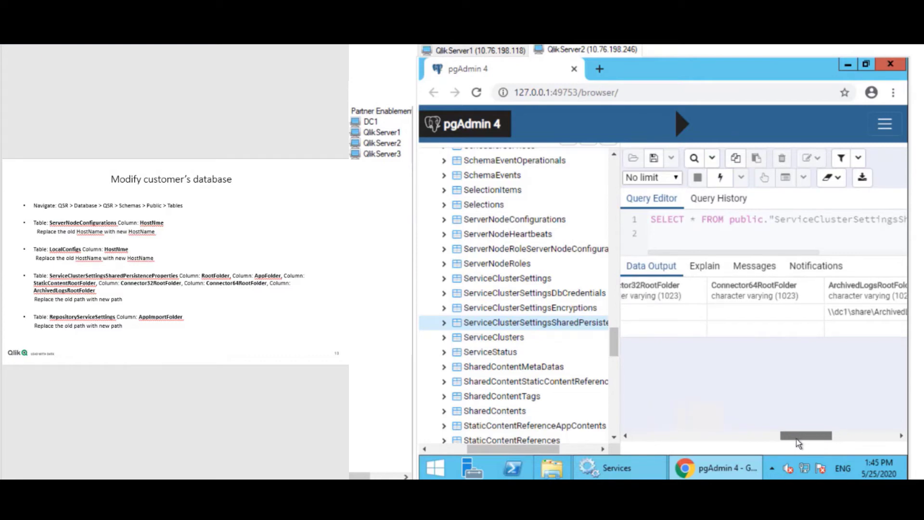
{"action": "left_click_drag", "start_coordinate": [797, 439], "coordinate": [802, 440]}
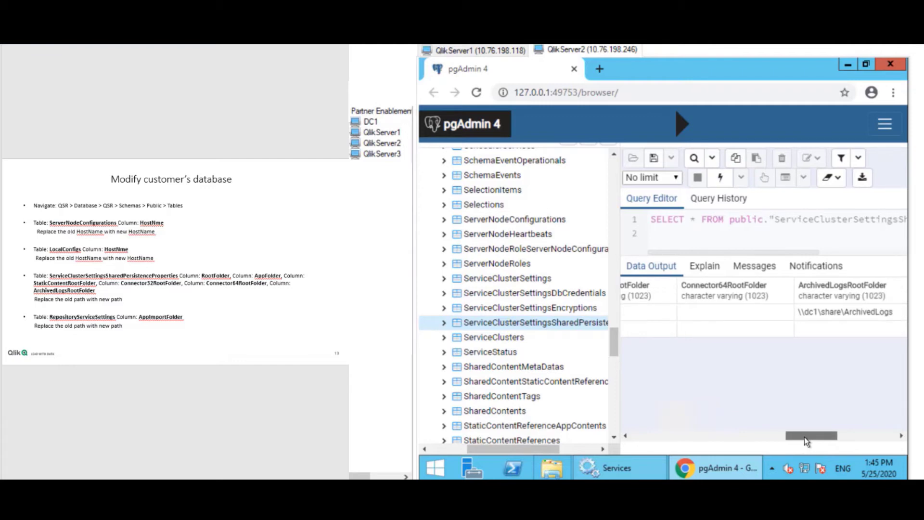
{"action": "left_click_drag", "start_coordinate": [805, 437], "coordinate": [817, 437]}
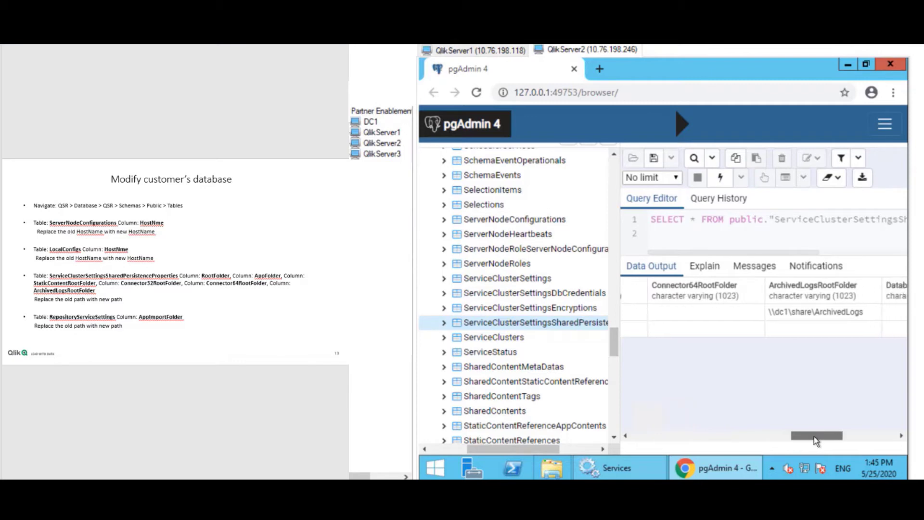
{"action": "left_click", "coordinate": [772, 312]}
{"action": "left_click", "coordinate": [771, 311]}
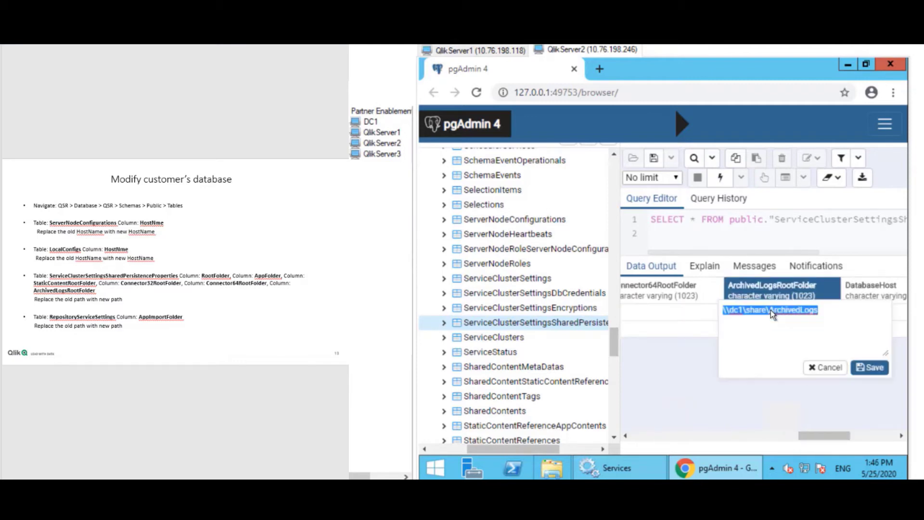
{"action": "left_click", "coordinate": [769, 310]}
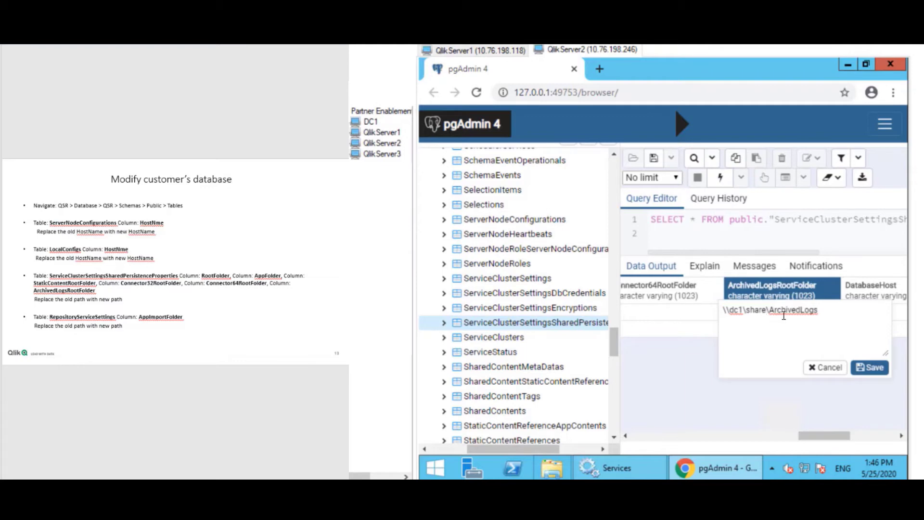
{"action": "type", "text": "1"}
{"action": "left_click", "coordinate": [866, 375]}
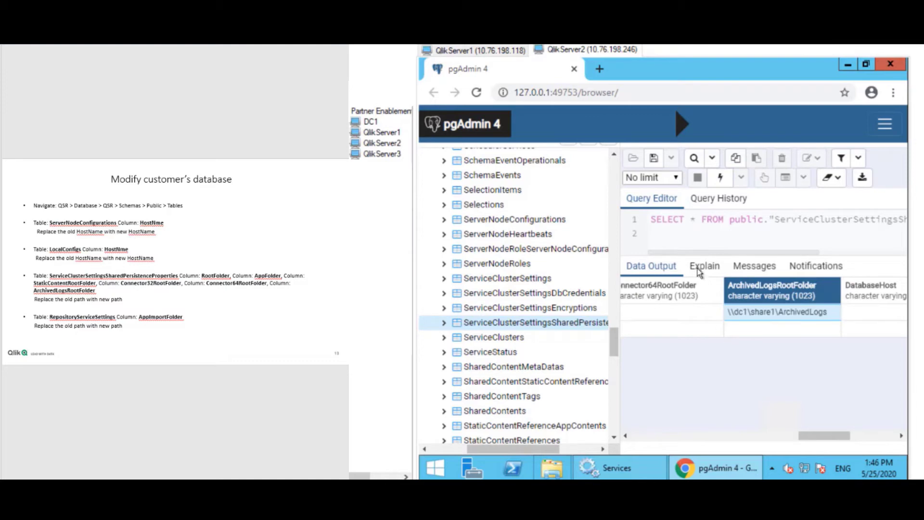
Save the \\dc1\share1 path edits, then select the RepositoryServiceSettings table in the tree.
{"action": "left_click", "coordinate": [656, 160]}
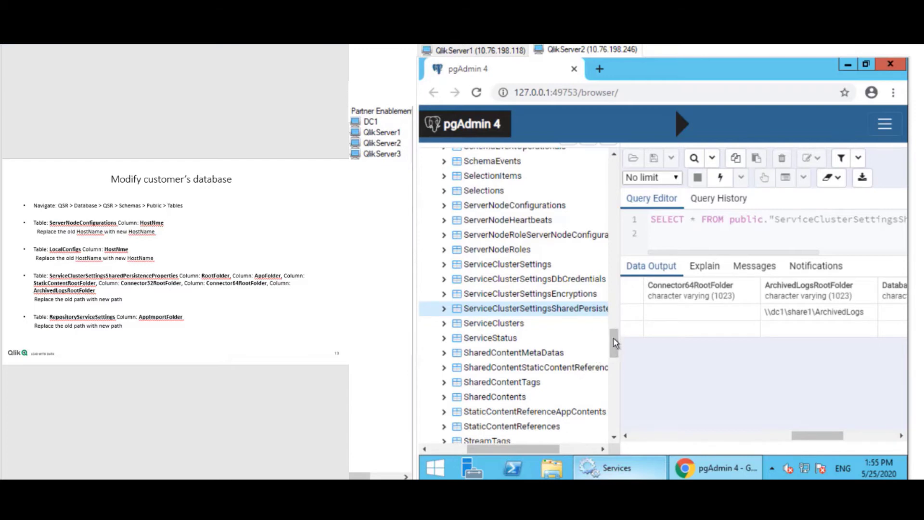
{"action": "scroll", "coordinate": [616, 326], "scroll_direction": "up", "scroll_amount": 4}
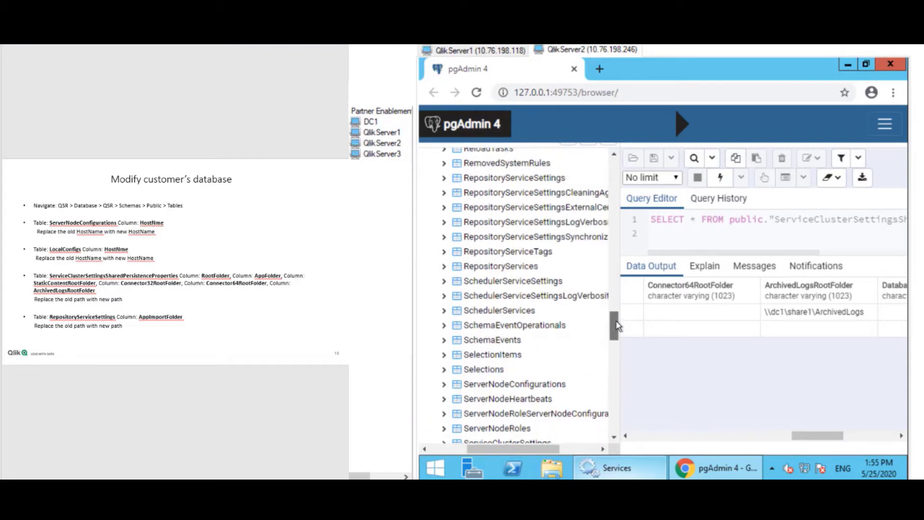
{"action": "scroll", "coordinate": [618, 324], "scroll_direction": "up", "scroll_amount": 1}
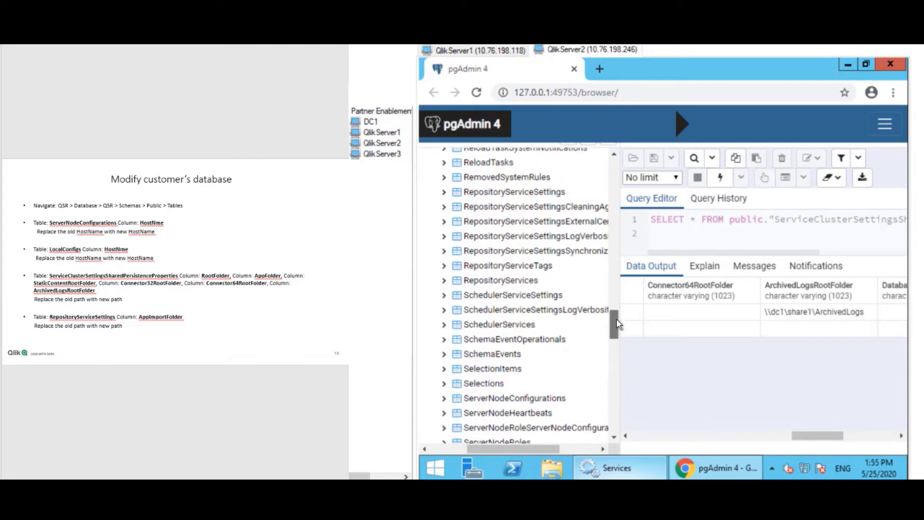
{"action": "left_click", "coordinate": [550, 195]}
Show all rows of RepositoryServiceSettings, scroll across its columns, and advance the guide slide.
{"action": "right_click", "coordinate": [551, 195]}
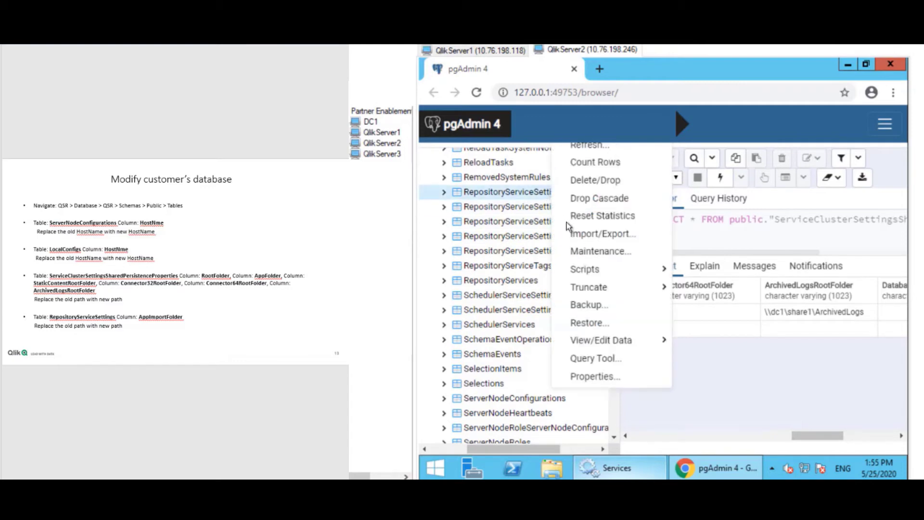
{"action": "mouse_move", "coordinate": [596, 337]}
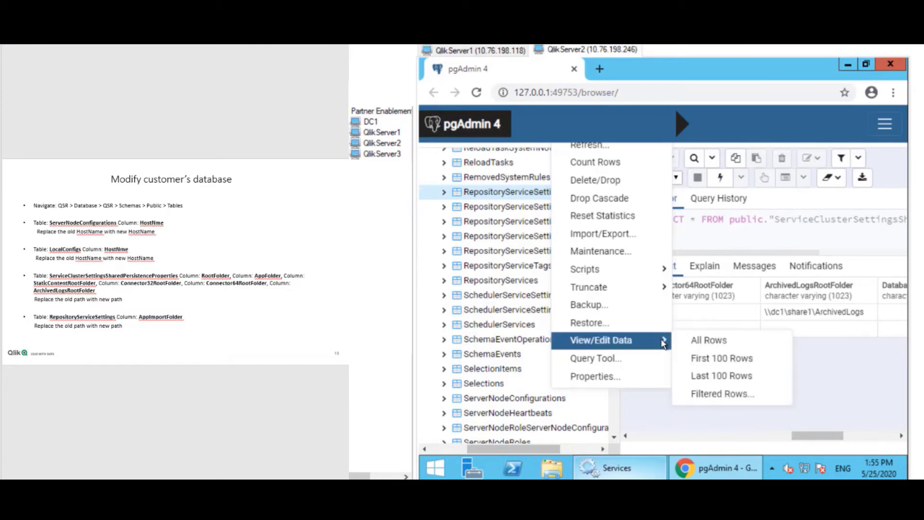
{"action": "left_click", "coordinate": [688, 341]}
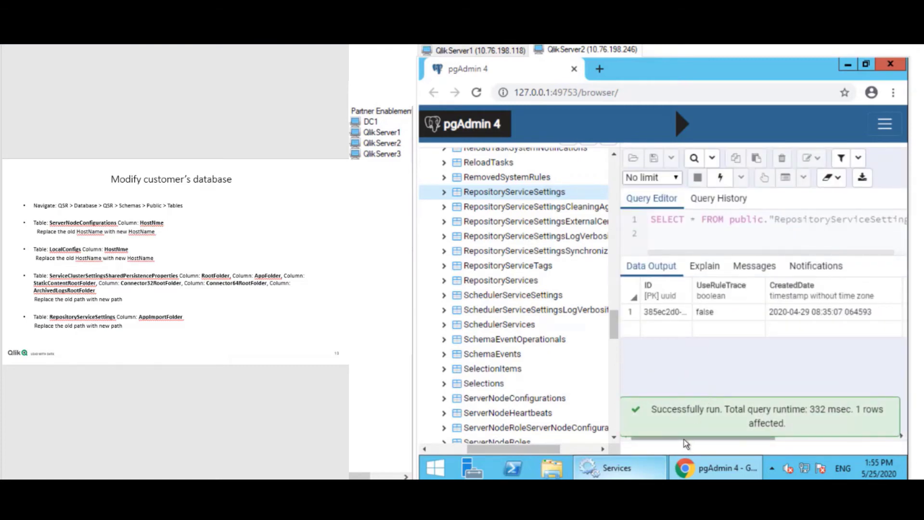
{"action": "left_click_drag", "start_coordinate": [704, 438], "coordinate": [828, 419]}
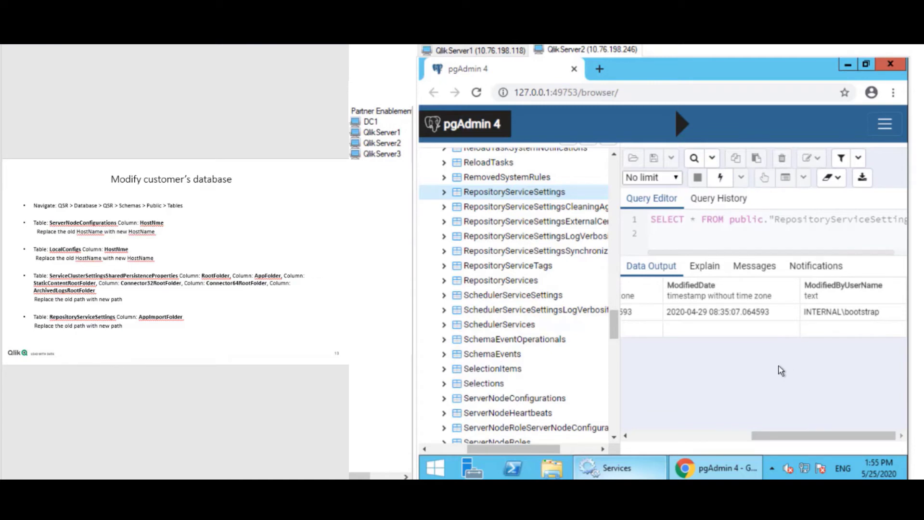
{"action": "left_click", "coordinate": [262, 418]}
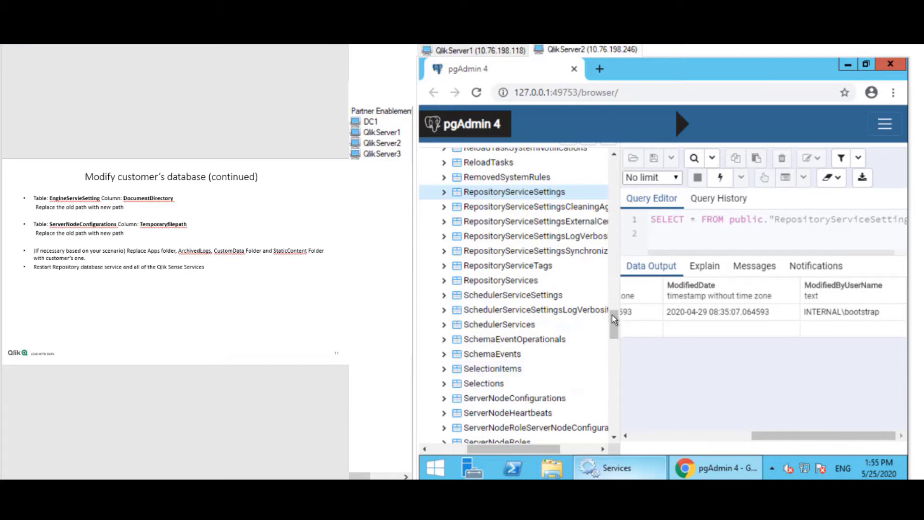
Display all rows of EngineServiceSettings, showing its single record with ListenerPortsString 4747.
{"action": "left_click_drag", "start_coordinate": [612, 316], "coordinate": [613, 235]}
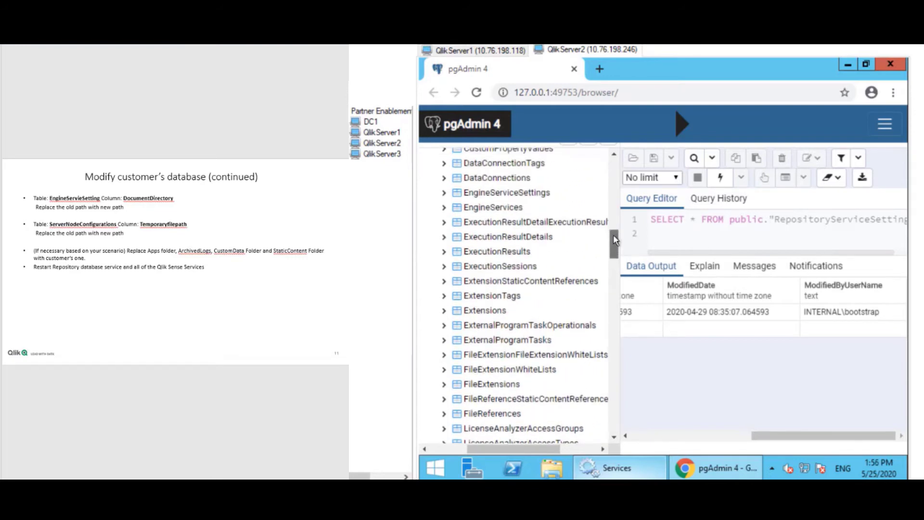
{"action": "right_click", "coordinate": [531, 197]}
{"action": "mouse_move", "coordinate": [595, 345]}
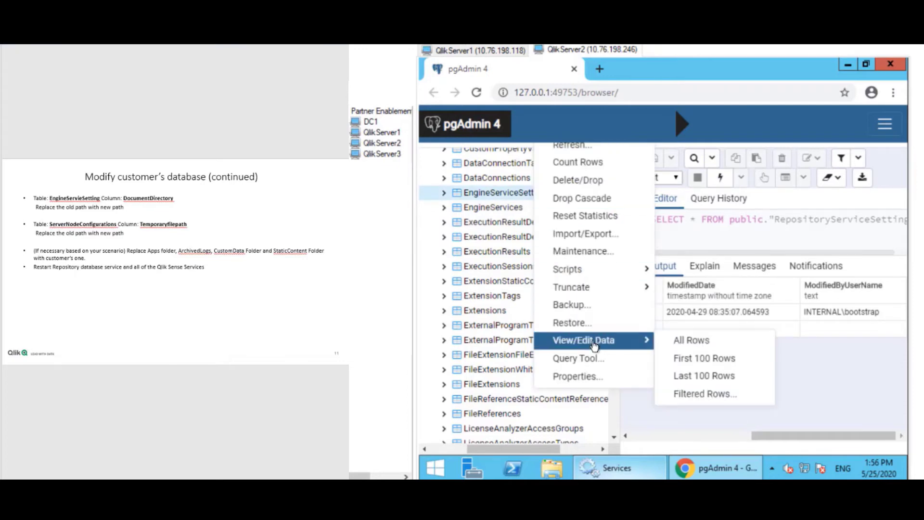
{"action": "left_click", "coordinate": [682, 341]}
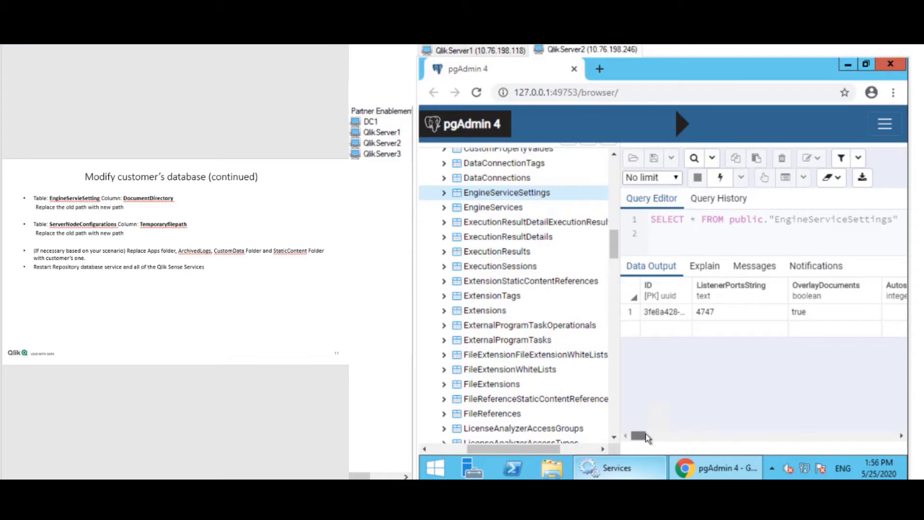
Change the EngineServiceSettings DocumentDirectory from \\dc1\share\Apps to \\dc1\share1\Apps.
{"action": "left_click_drag", "start_coordinate": [640, 437], "coordinate": [718, 433]}
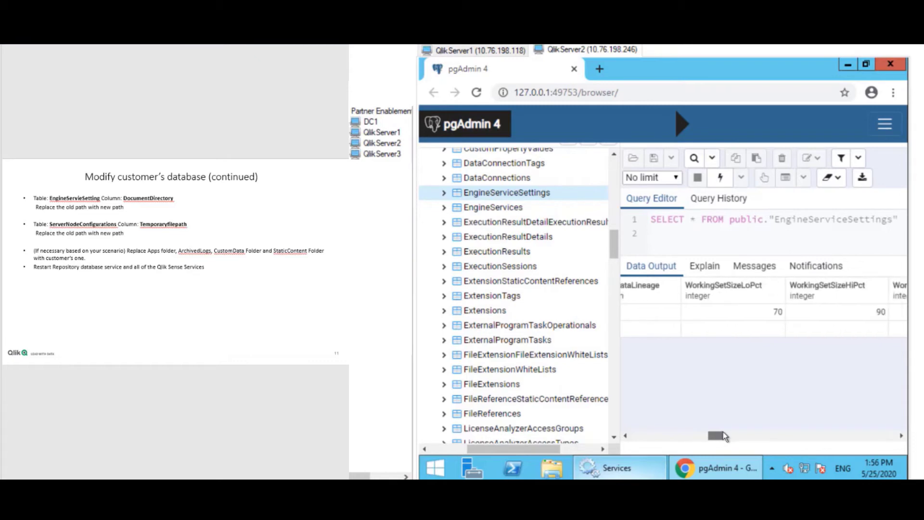
{"action": "left_click_drag", "start_coordinate": [740, 436], "coordinate": [761, 431]}
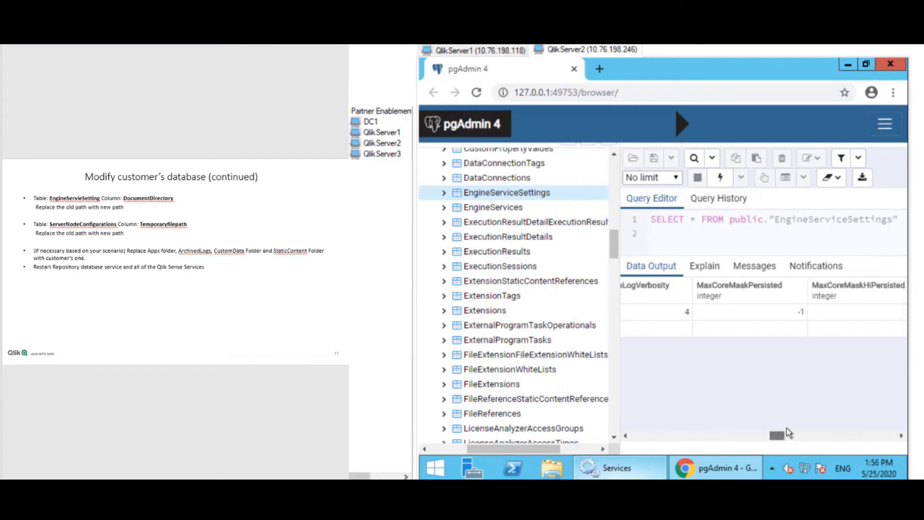
{"action": "left_click_drag", "start_coordinate": [794, 428], "coordinate": [835, 437]}
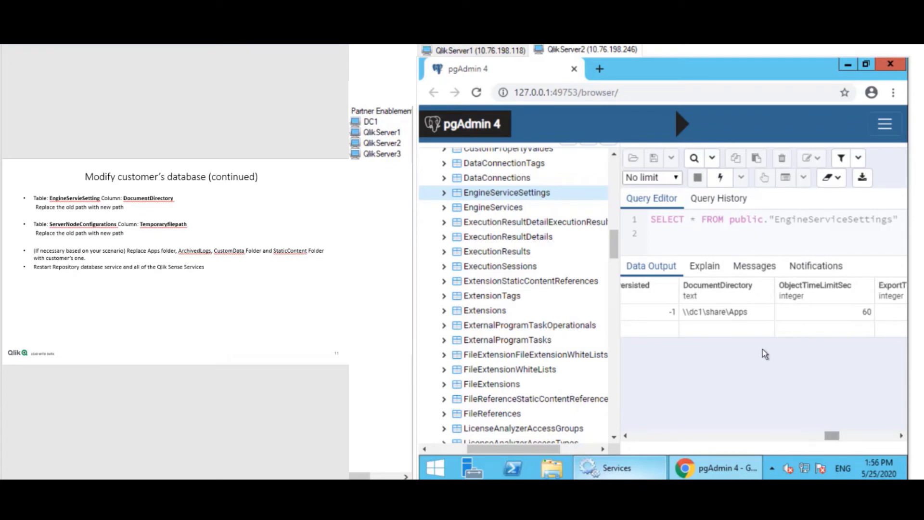
{"action": "left_click", "coordinate": [717, 313]}
{"action": "double_click", "coordinate": [717, 313]}
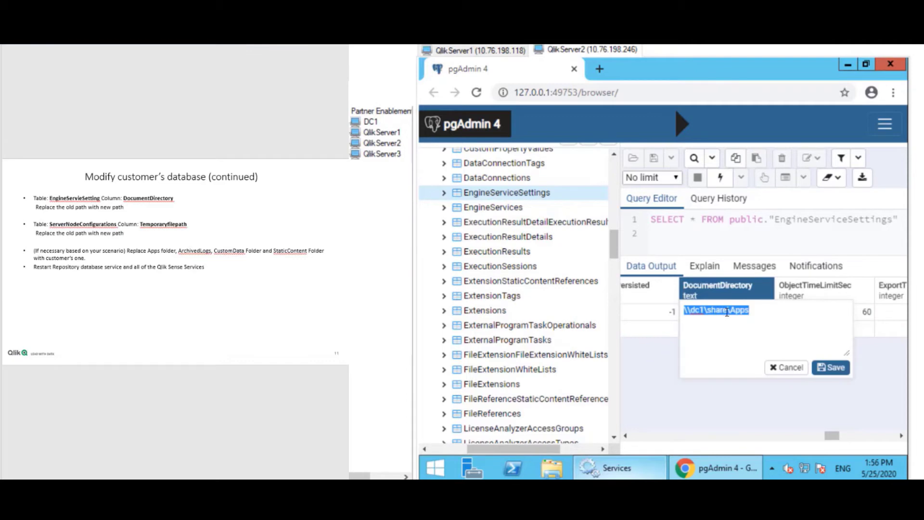
{"action": "left_click", "coordinate": [727, 312]}
{"action": "type", "text": "1"}
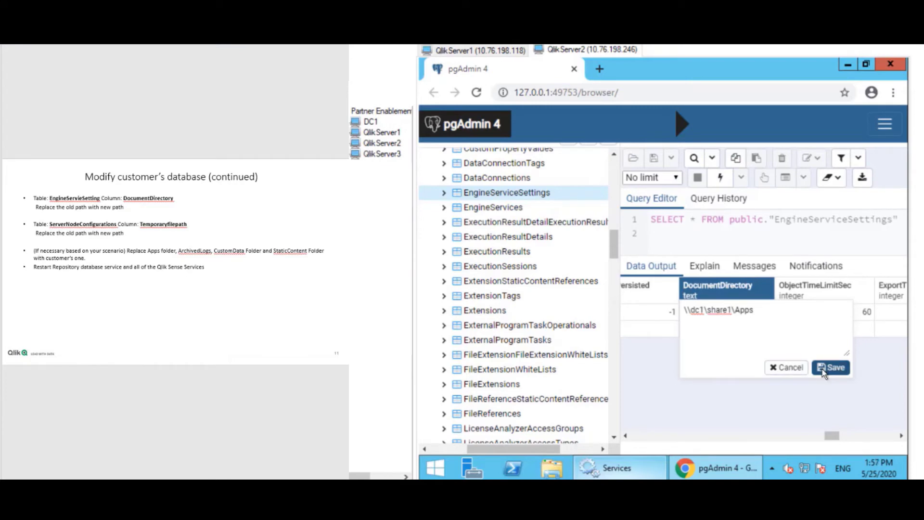
{"action": "left_click", "coordinate": [830, 368]}
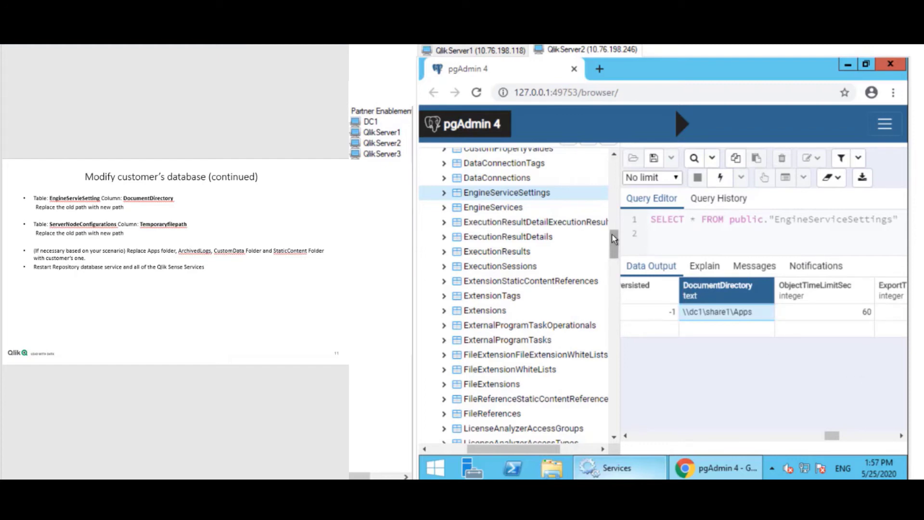
Show all rows of the ServerNodeConfigurations table.
{"action": "scroll", "coordinate": [612, 235], "scroll_direction": "up", "scroll_amount": 4}
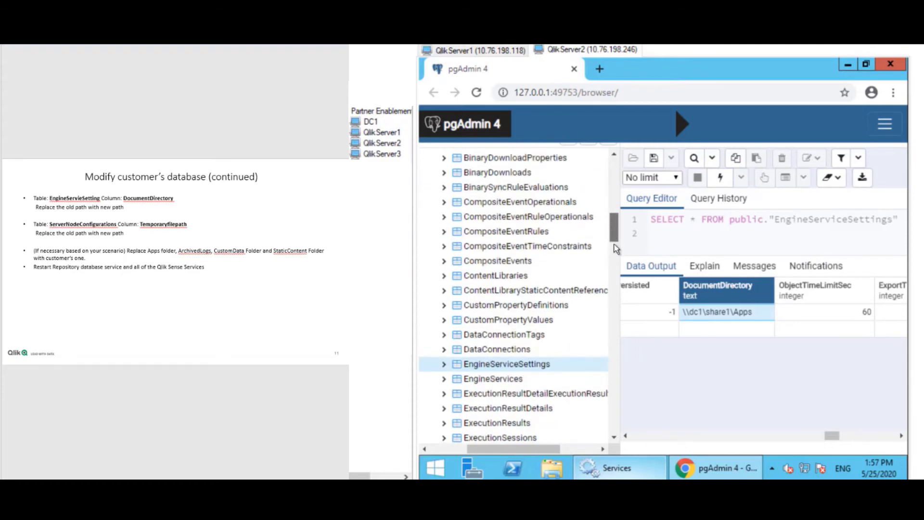
{"action": "scroll", "coordinate": [617, 248], "scroll_direction": "down", "scroll_amount": 18}
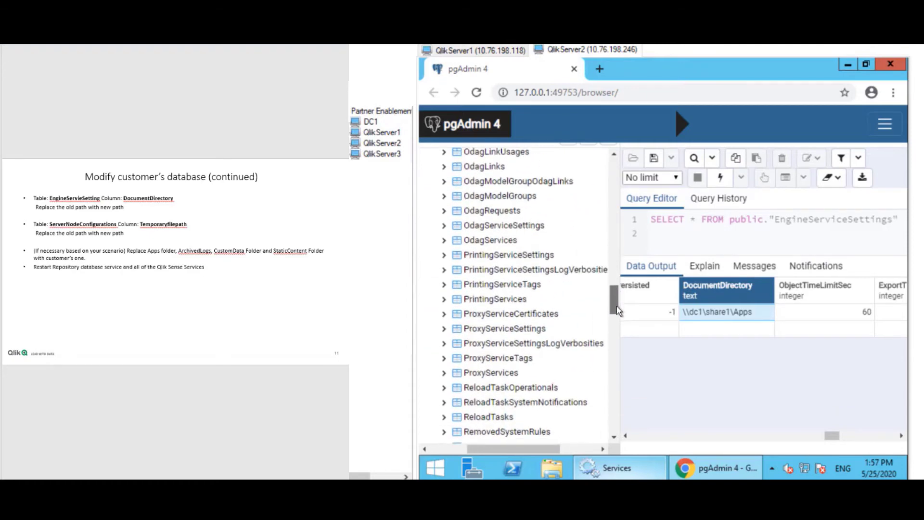
{"action": "scroll", "coordinate": [617, 310], "scroll_direction": "down", "scroll_amount": 6}
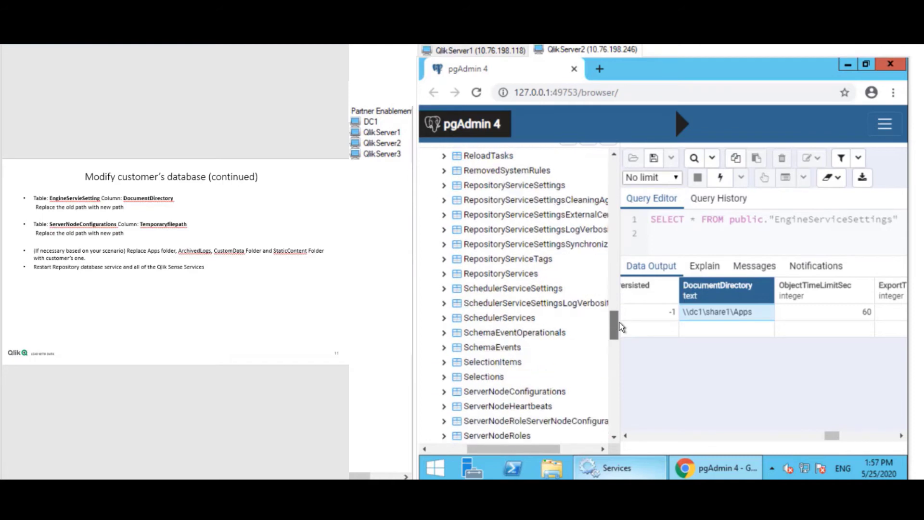
{"action": "right_click", "coordinate": [528, 393]}
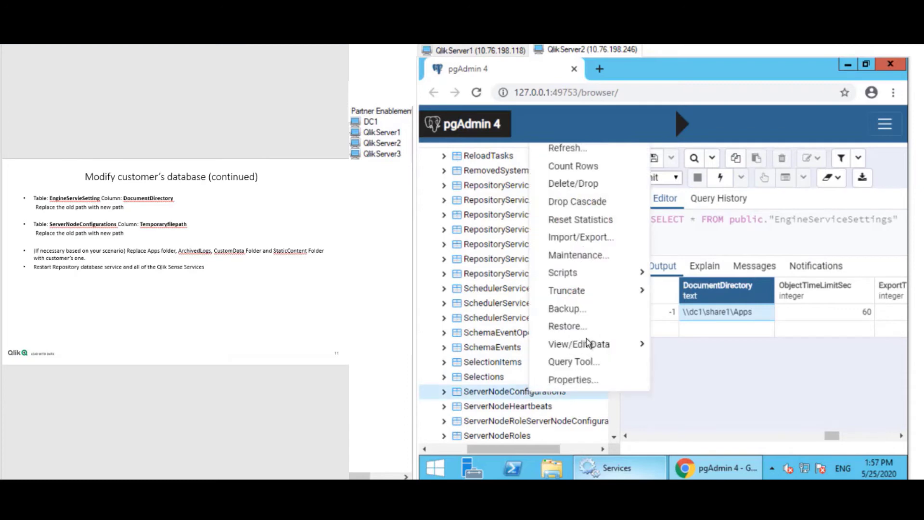
{"action": "mouse_move", "coordinate": [588, 343]}
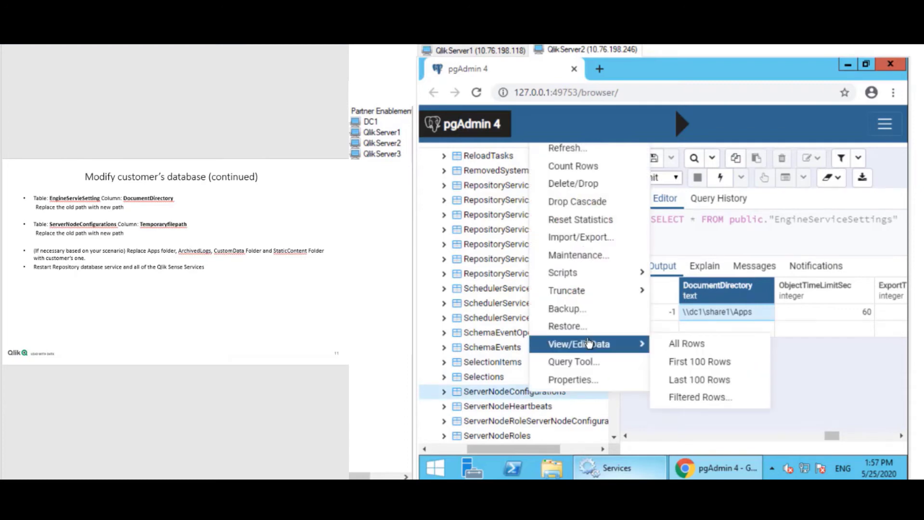
{"action": "left_click", "coordinate": [675, 343]}
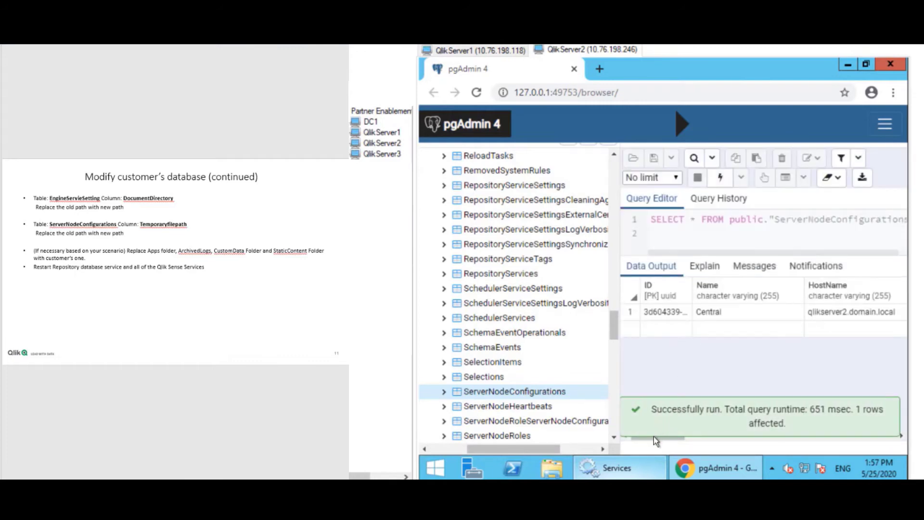
Inspect Temporaryfilepath and cancel, leaving it at C:\Users\qvservice\AppData\Local\Temp\.
{"action": "left_click_drag", "start_coordinate": [668, 439], "coordinate": [754, 431]}
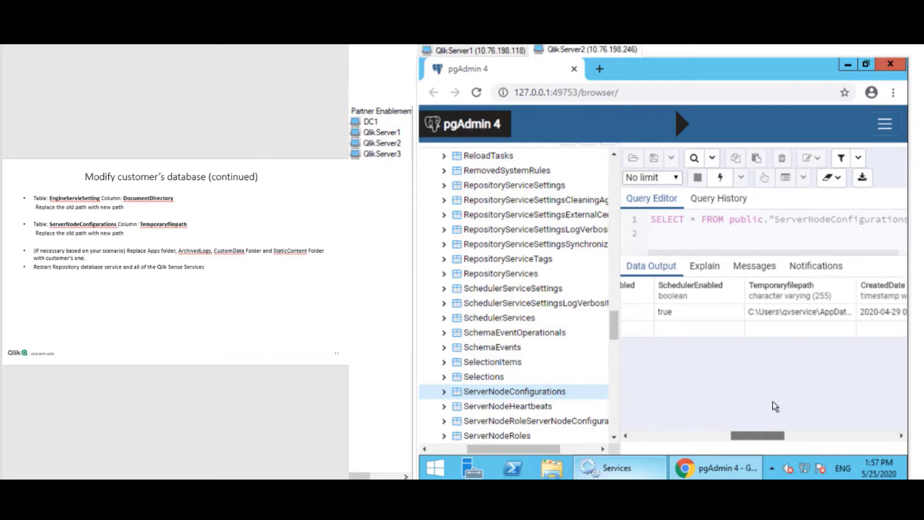
{"action": "left_click_drag", "start_coordinate": [761, 439], "coordinate": [770, 436]}
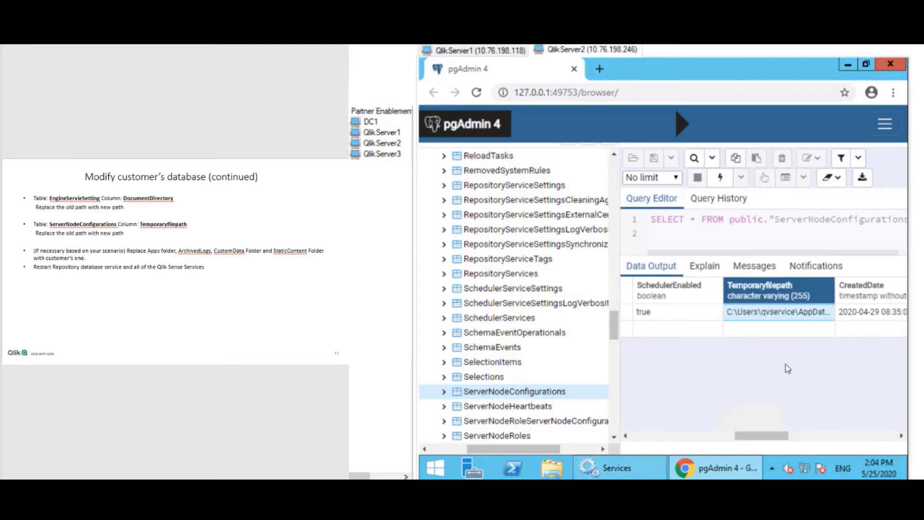
{"action": "double_click", "coordinate": [777, 313]}
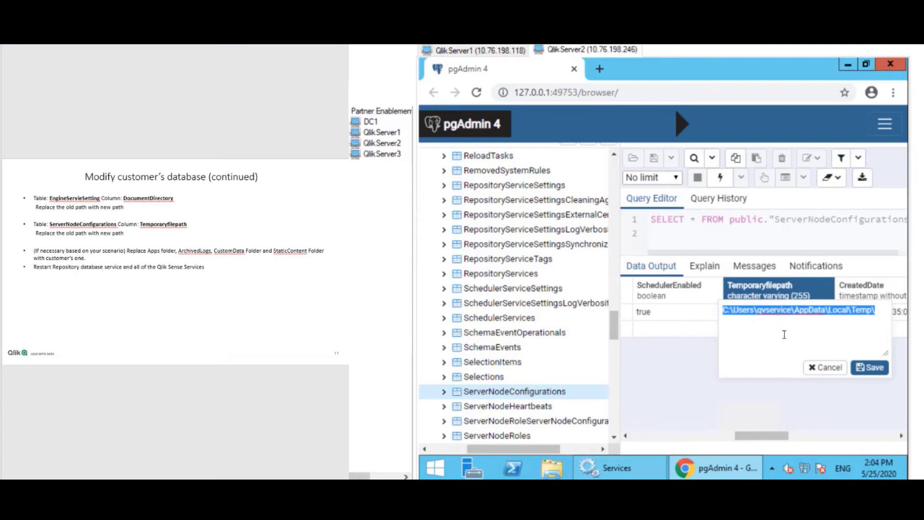
{"action": "left_click", "coordinate": [819, 368]}
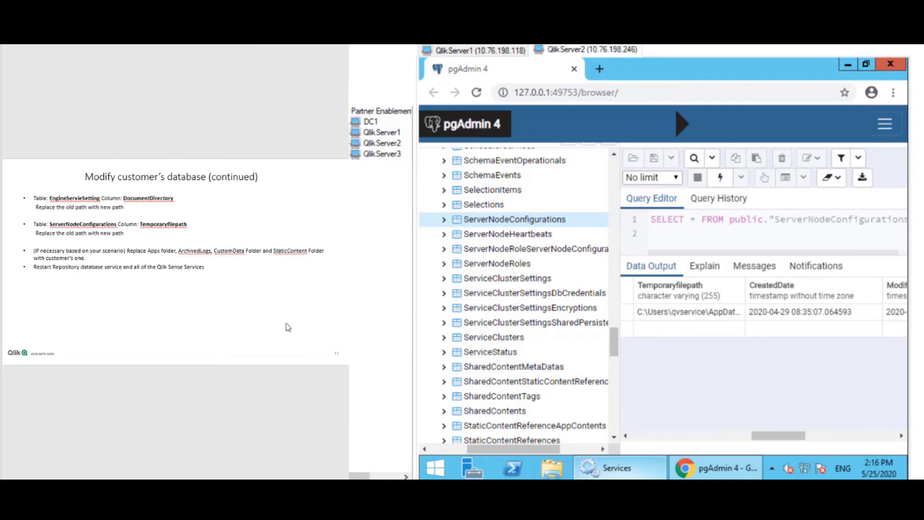
Restart the Qlik Sense Repository Database service and start the Service Dispatcher.
{"action": "left_click", "coordinate": [600, 471]}
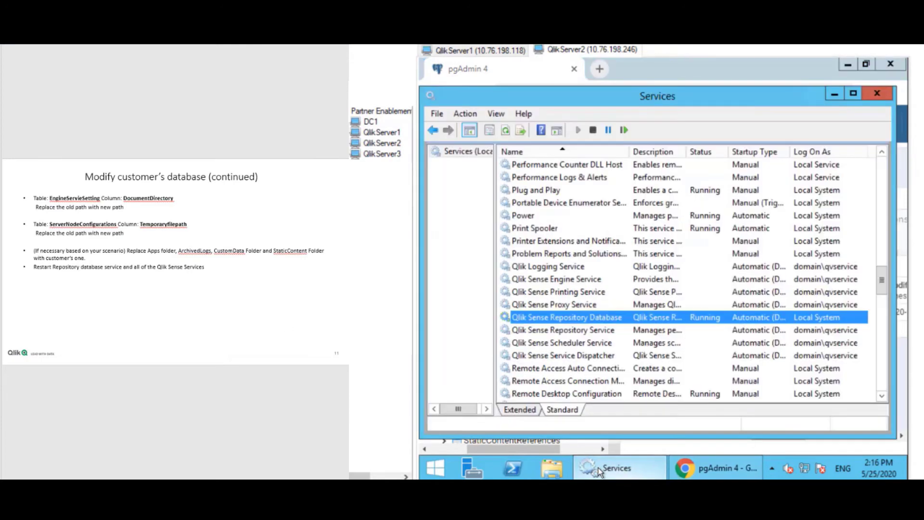
{"action": "right_click", "coordinate": [609, 322]}
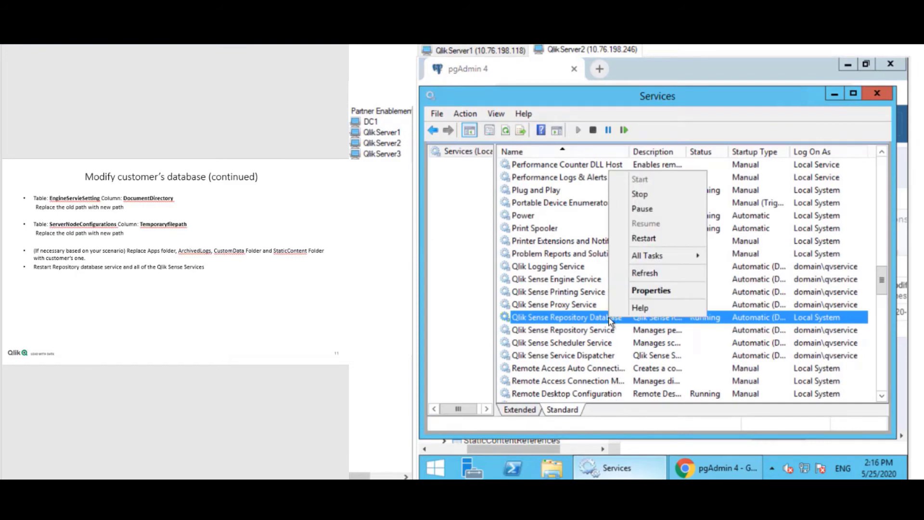
{"action": "left_click", "coordinate": [659, 239]}
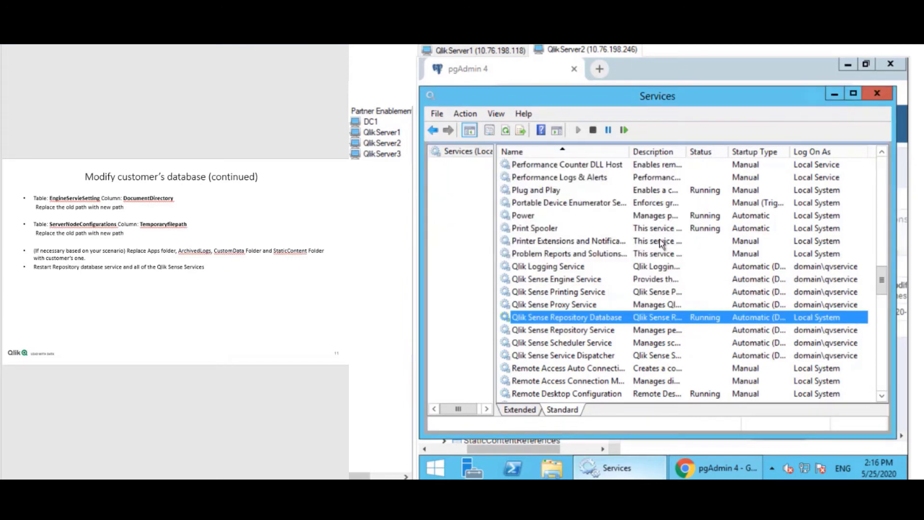
{"action": "left_click", "coordinate": [596, 359]}
{"action": "right_click", "coordinate": [596, 358]}
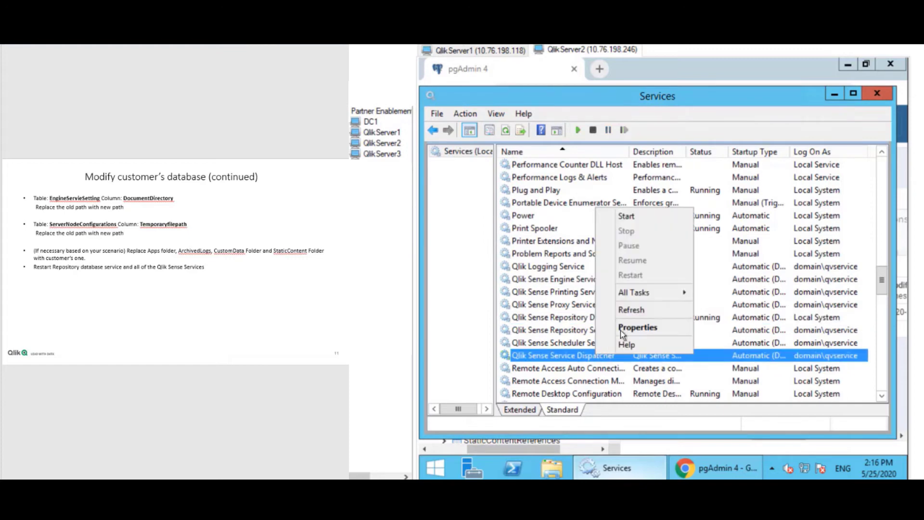
{"action": "left_click", "coordinate": [642, 215]}
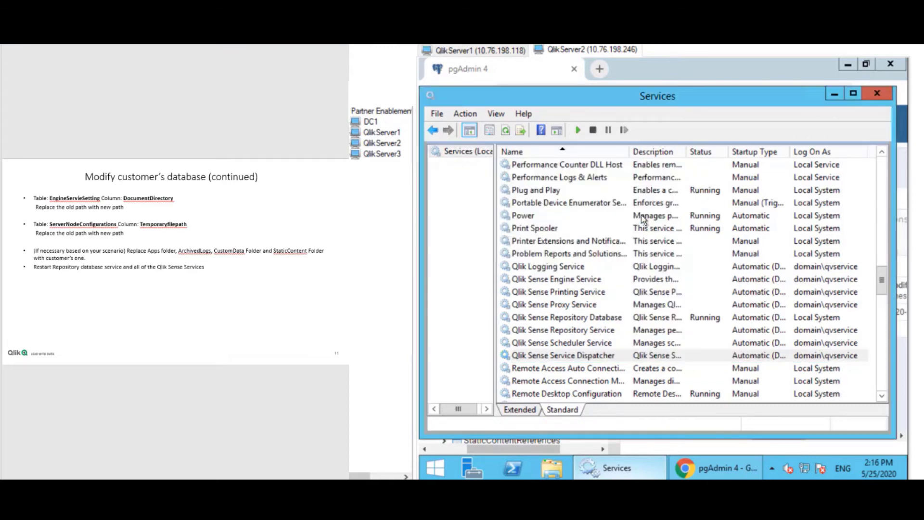
Start the Qlik Sense Repository Service and the Qlik Sense Proxy Service.
{"action": "left_click", "coordinate": [586, 330]}
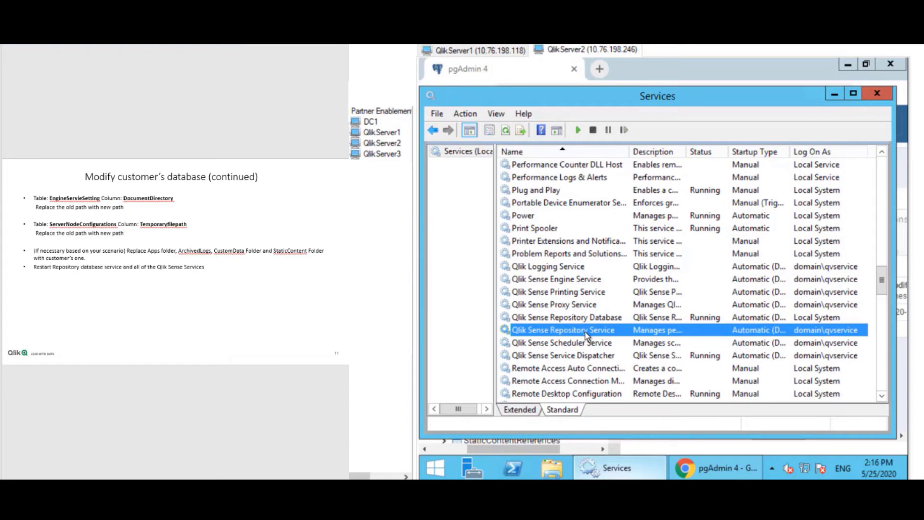
{"action": "right_click", "coordinate": [586, 336]}
{"action": "left_click", "coordinate": [642, 192]}
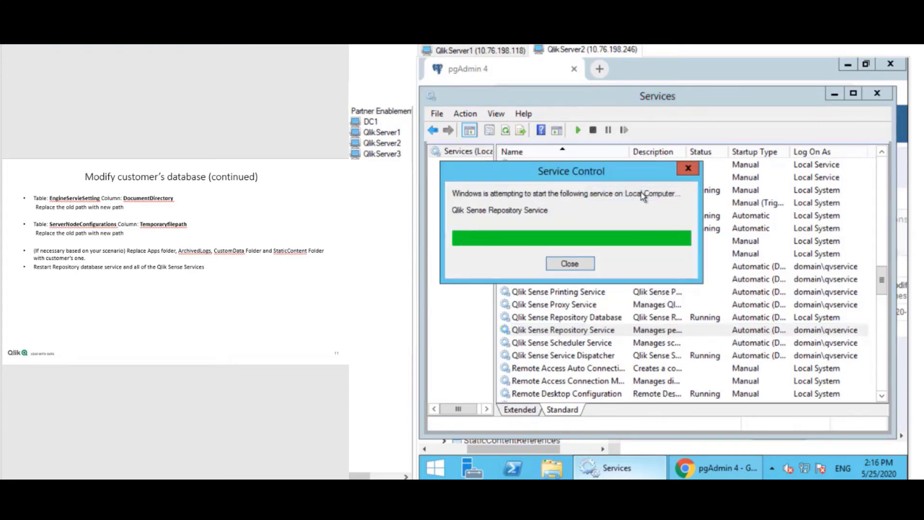
{"action": "right_click", "coordinate": [581, 306]}
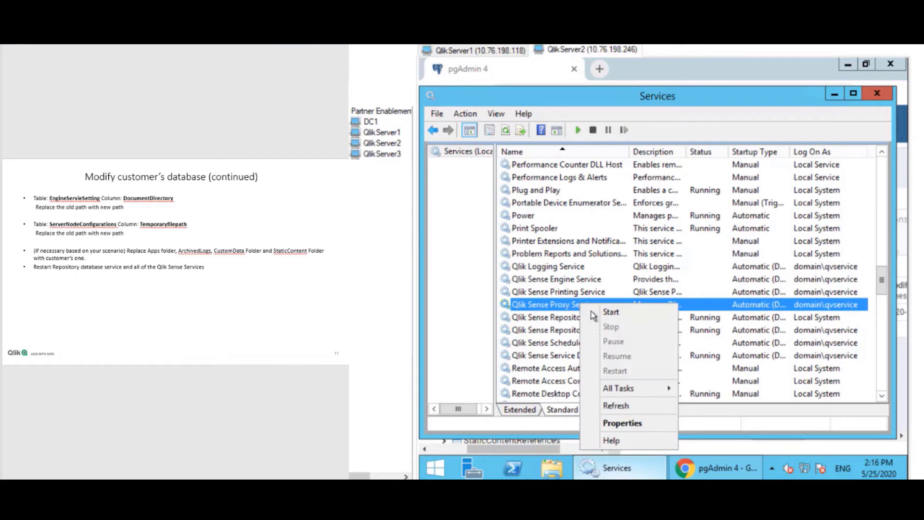
{"action": "left_click", "coordinate": [591, 311]}
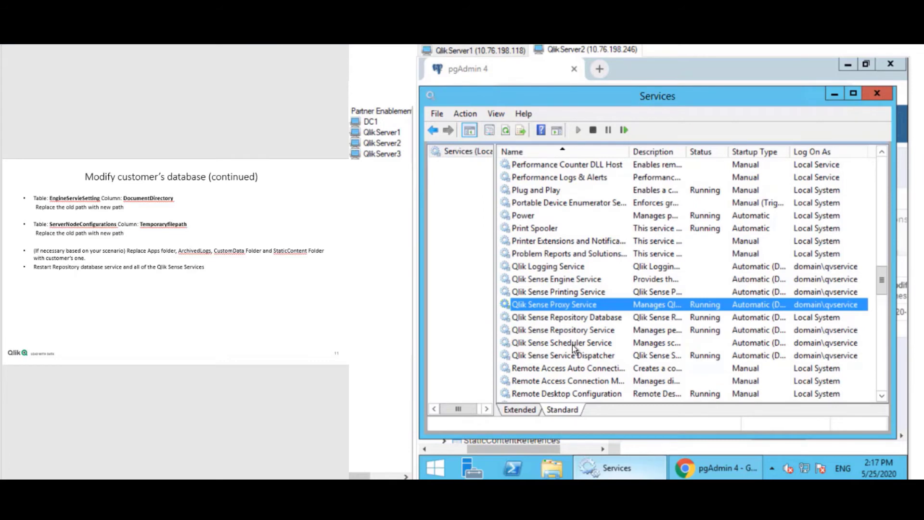
Start the Qlik Sense Scheduler Service and the Qlik Sense Engine Service.
{"action": "right_click", "coordinate": [573, 344]}
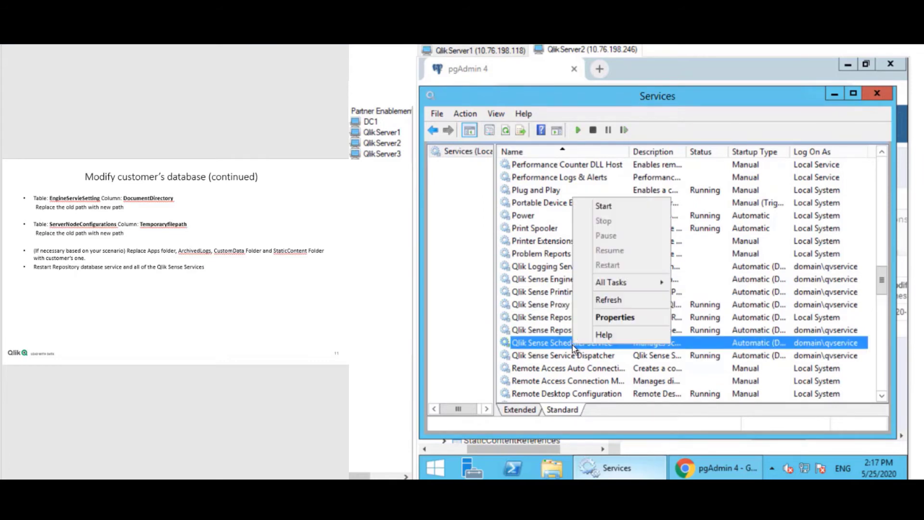
{"action": "left_click", "coordinate": [621, 207]}
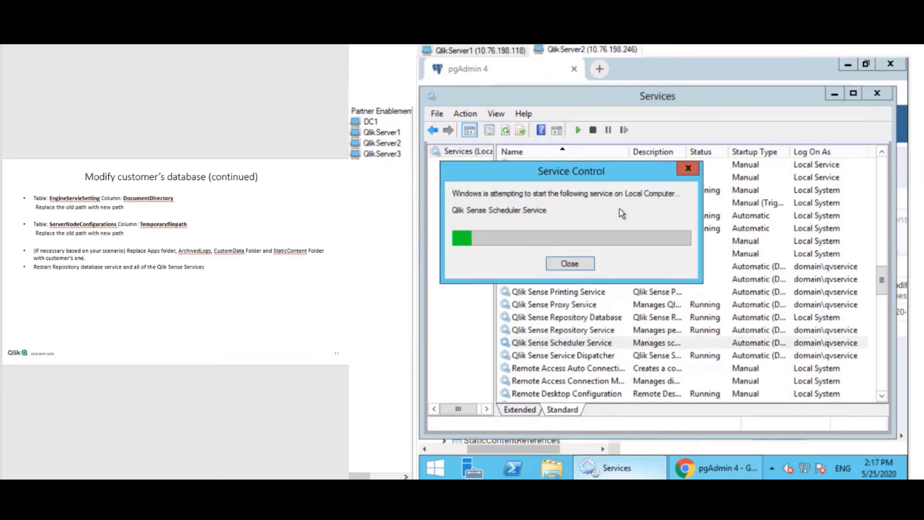
{"action": "left_click", "coordinate": [577, 294]}
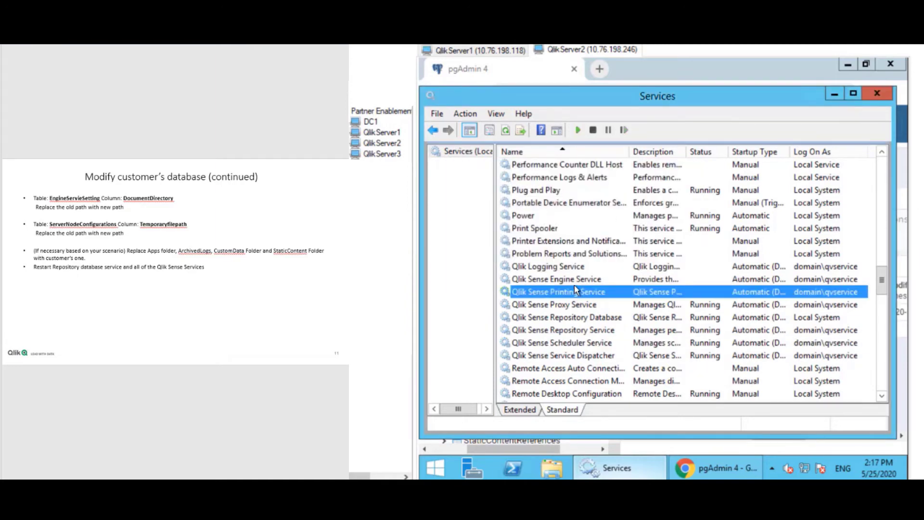
{"action": "right_click", "coordinate": [575, 283]}
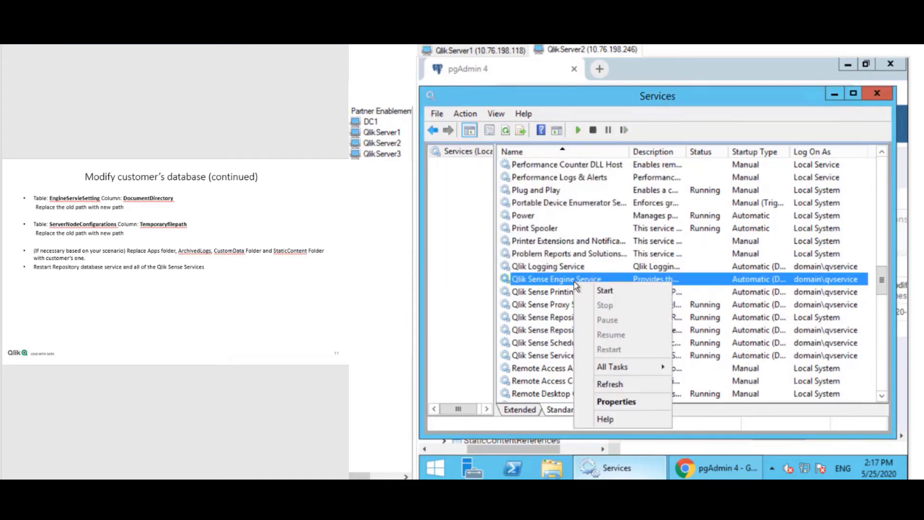
{"action": "left_click", "coordinate": [603, 290]}
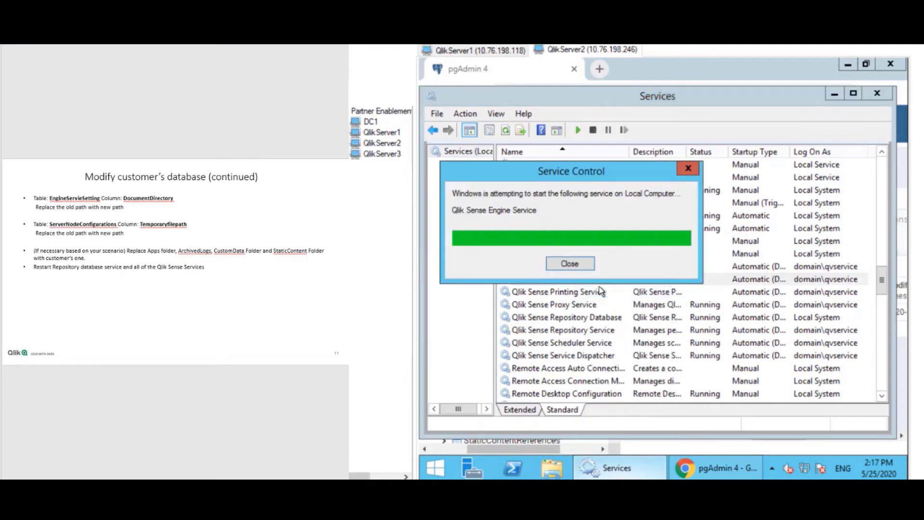
Start the Qlik Sense Printing Service and the Qlik Logging Service.
{"action": "left_click", "coordinate": [581, 293]}
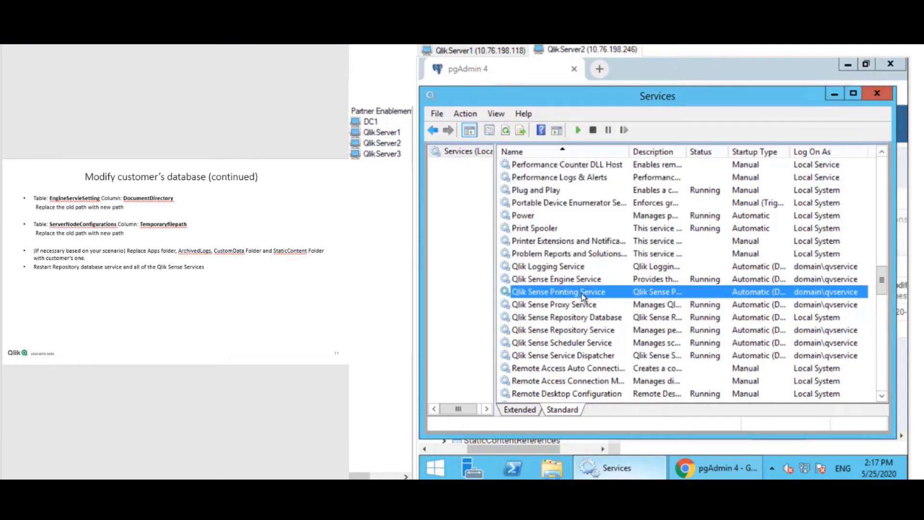
{"action": "right_click", "coordinate": [581, 293]}
{"action": "left_click", "coordinate": [612, 303]}
{"action": "left_click", "coordinate": [576, 268]}
{"action": "right_click", "coordinate": [576, 267]}
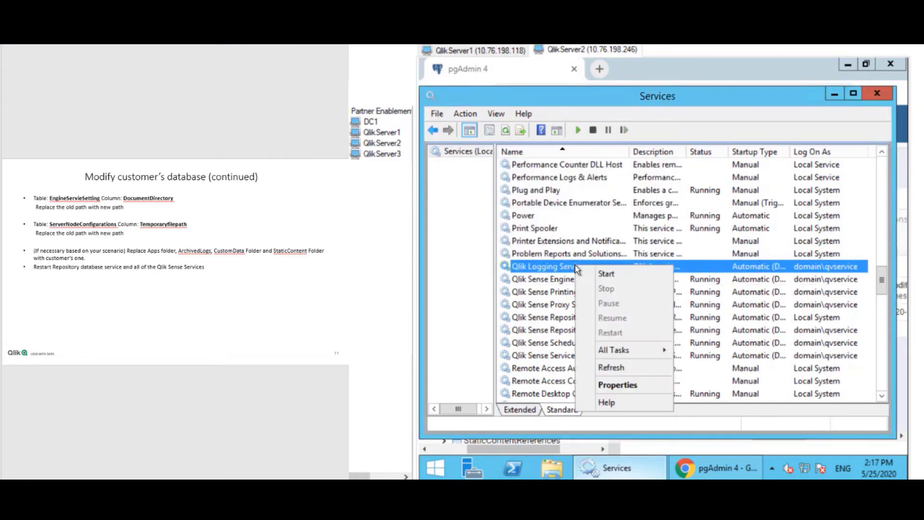
{"action": "left_click", "coordinate": [591, 273]}
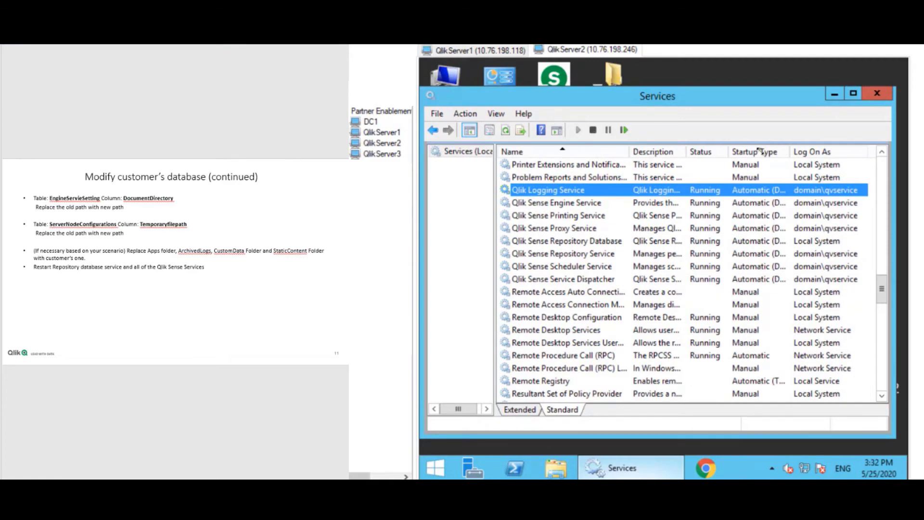
Open the Qlik Management Console shortcut and sign in with the domain administrator account and password.
{"action": "left_click", "coordinate": [833, 94]}
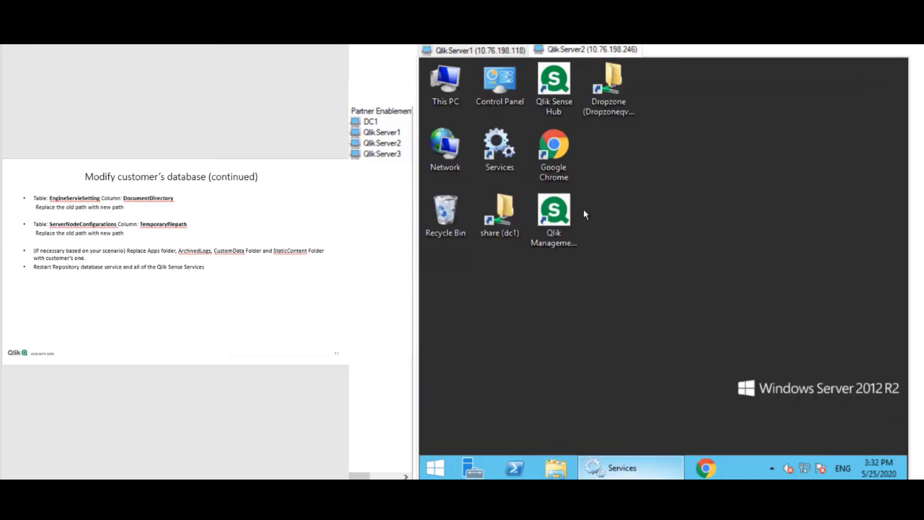
{"action": "double_click", "coordinate": [566, 220]}
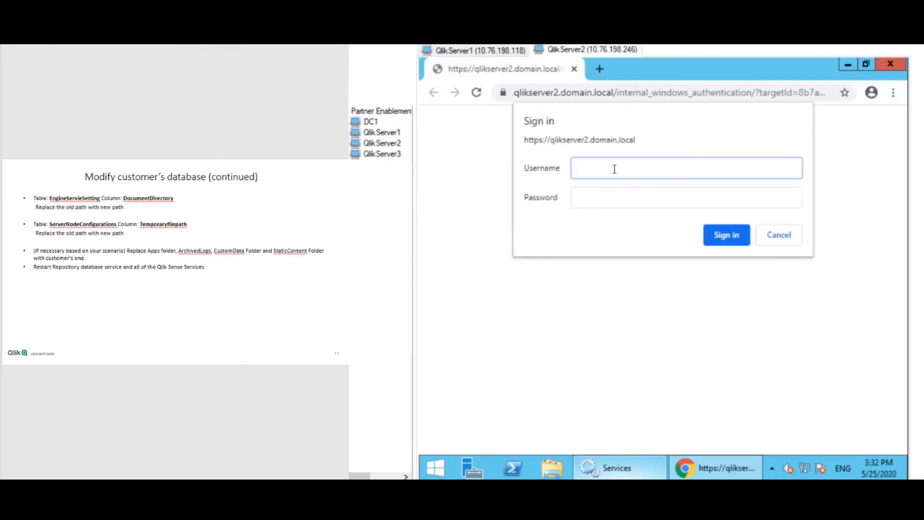
{"action": "type", "text": "domain\\administrator"}
{"action": "key", "text": "Tab"}
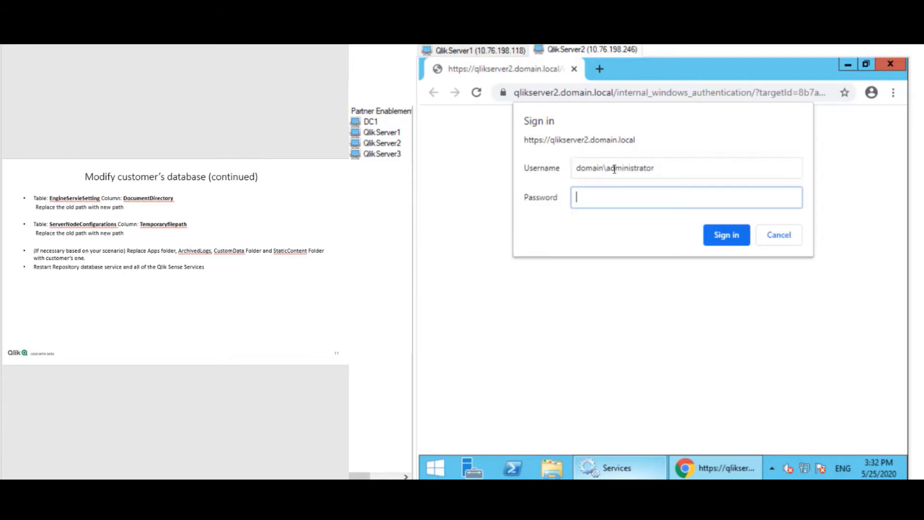
{"action": "type", "text": "•••••••••••"}
{"action": "key", "text": "Return"}
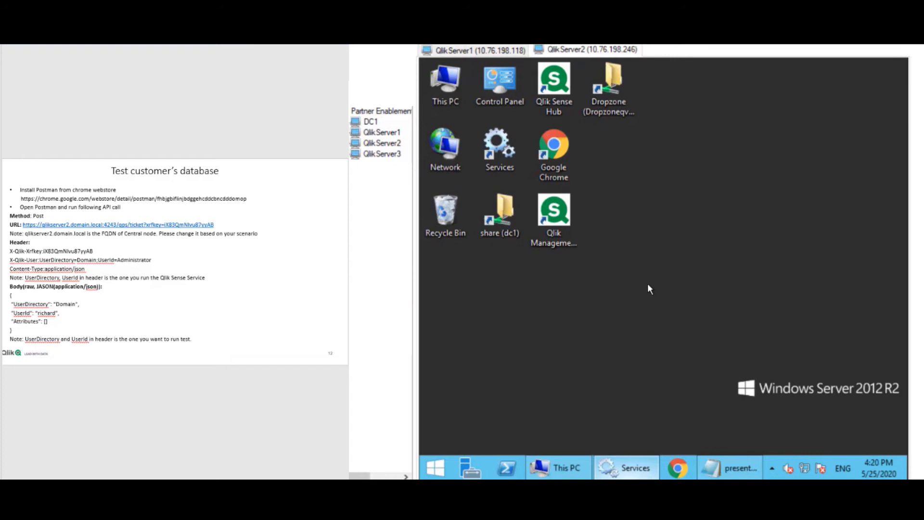
Launch Postman by searching 'post', then dismiss the announcement and welcome windows.
{"action": "left_click", "coordinate": [437, 467]}
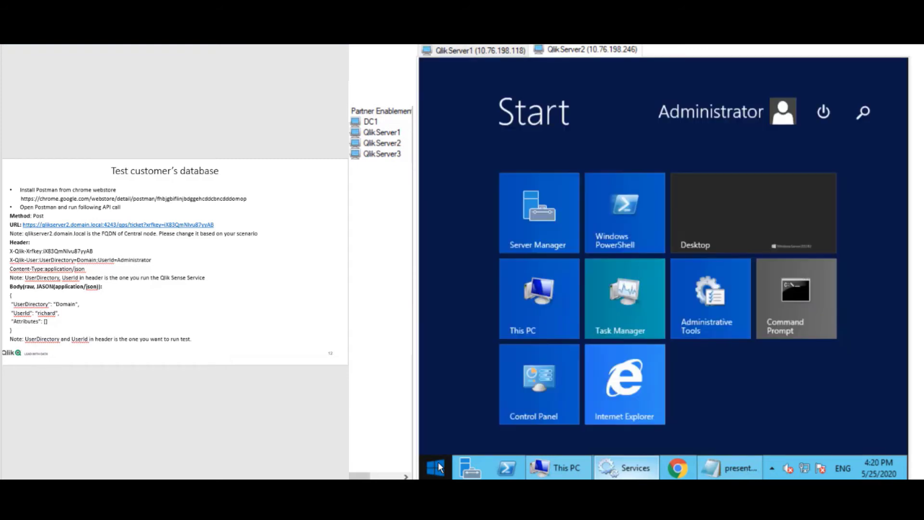
{"action": "type", "text": "postman"}
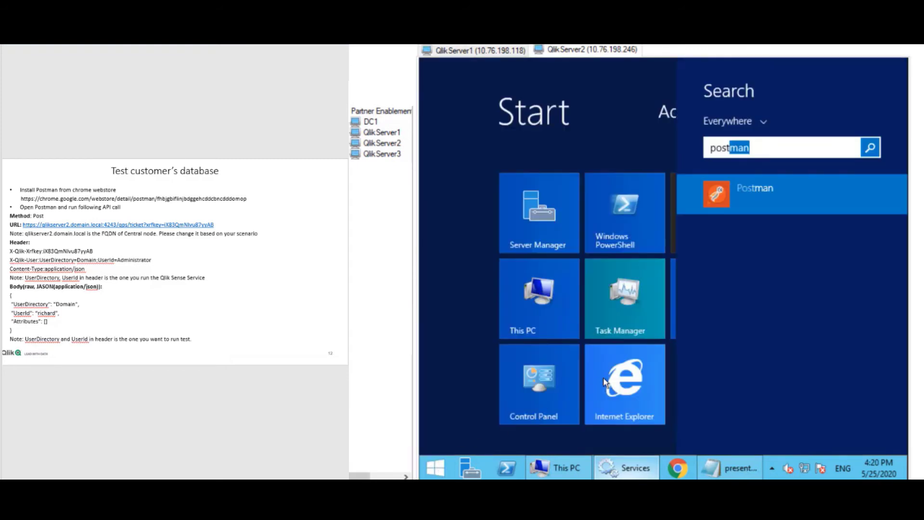
{"action": "left_click", "coordinate": [770, 189]}
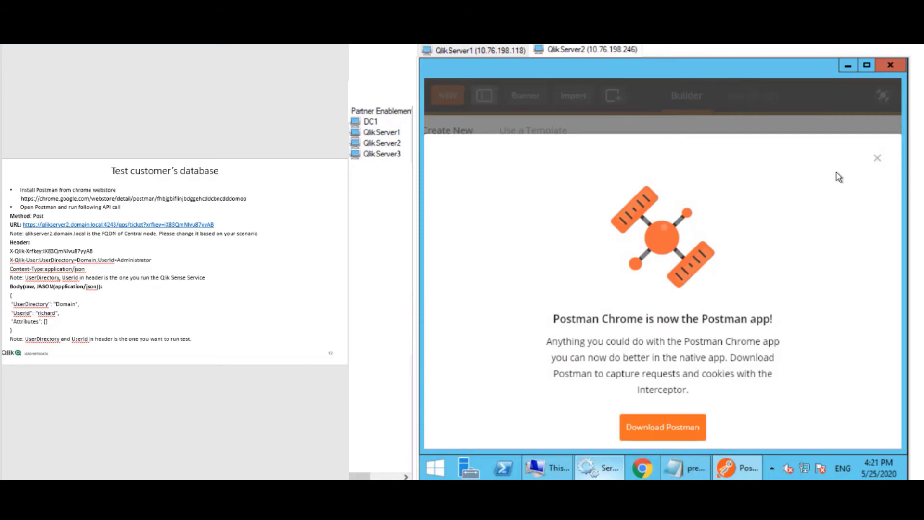
{"action": "left_click", "coordinate": [878, 160]}
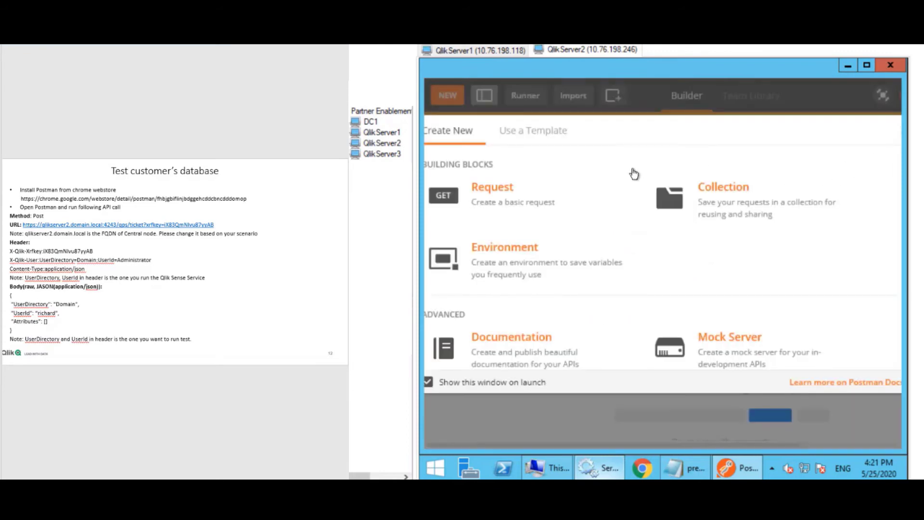
{"action": "left_click", "coordinate": [449, 94]}
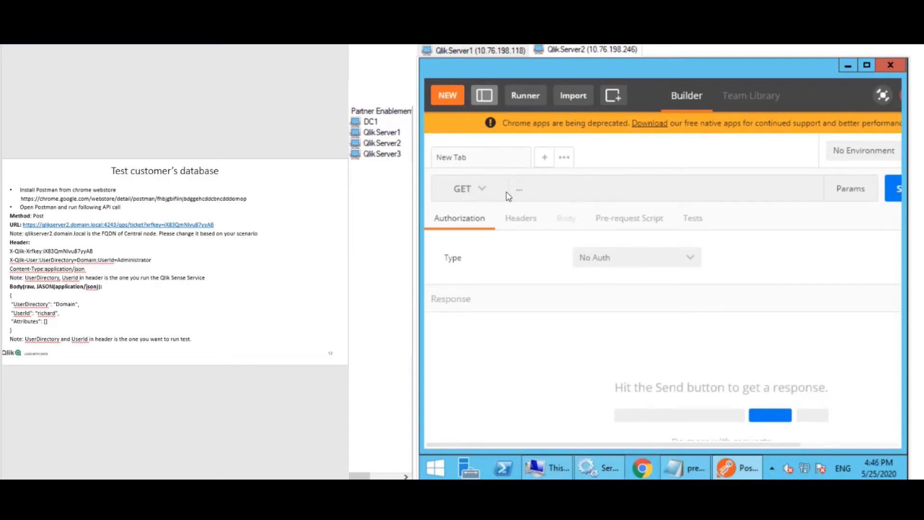
{"action": "left_click", "coordinate": [478, 192]}
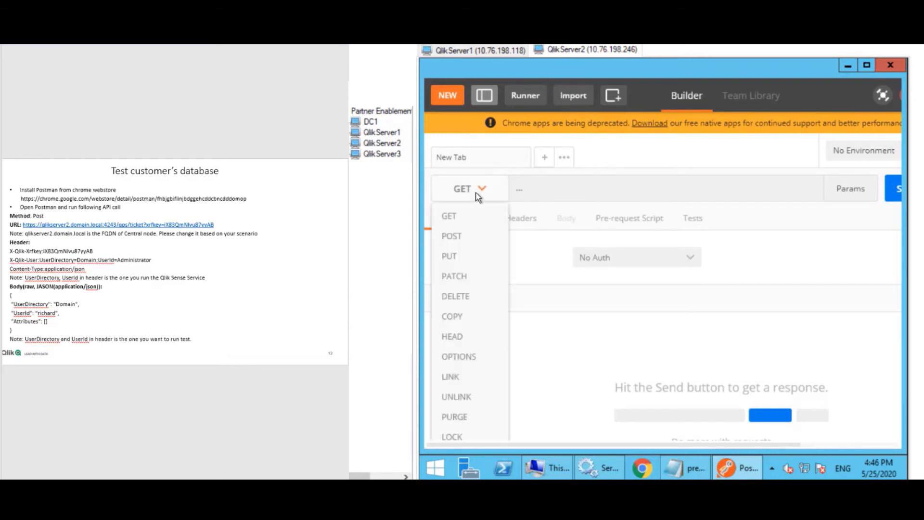
{"action": "left_click", "coordinate": [462, 238]}
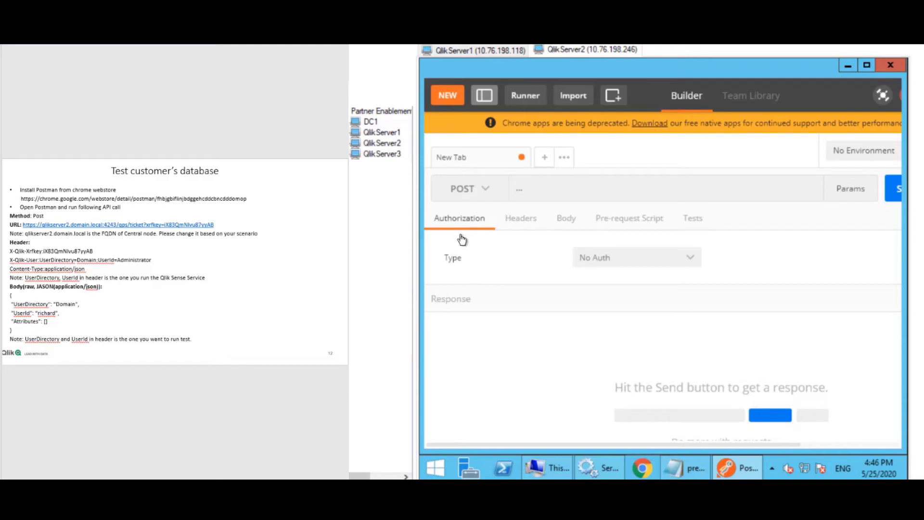
{"action": "left_click", "coordinate": [677, 468]}
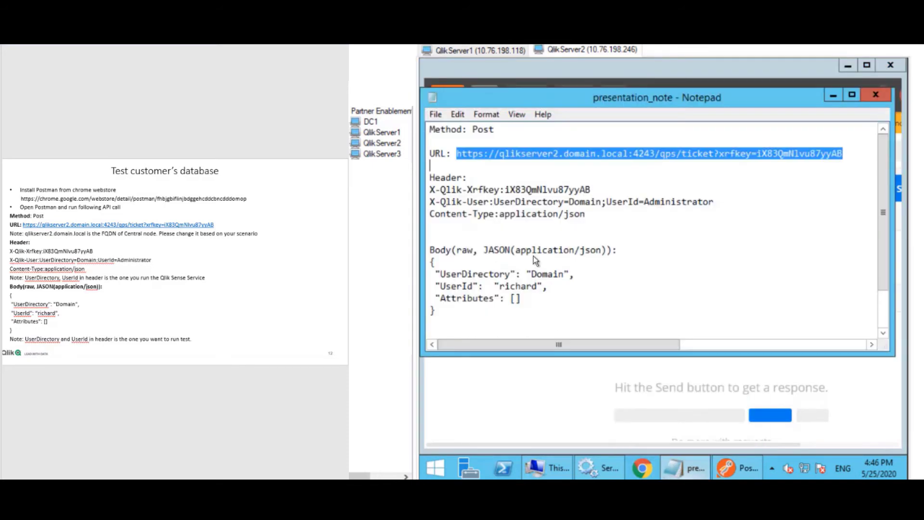
{"action": "right_click", "coordinate": [527, 154]}
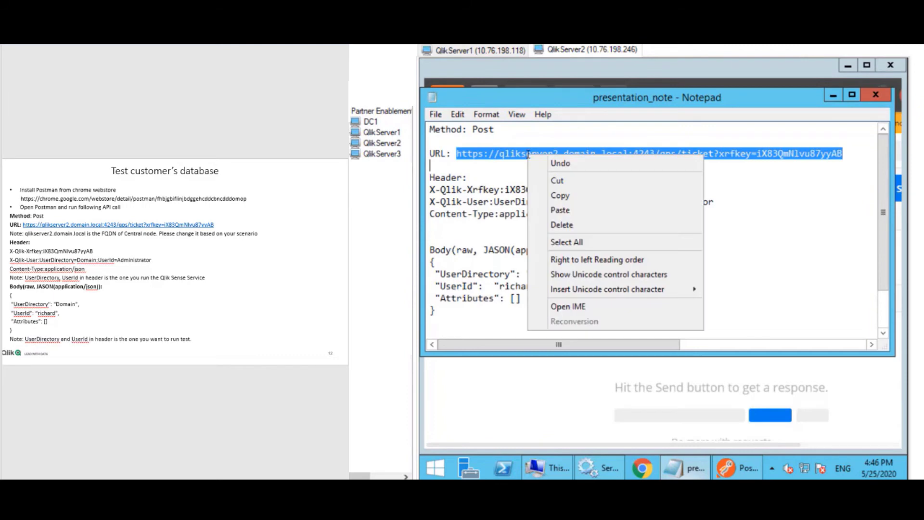
{"action": "left_click", "coordinate": [555, 196]}
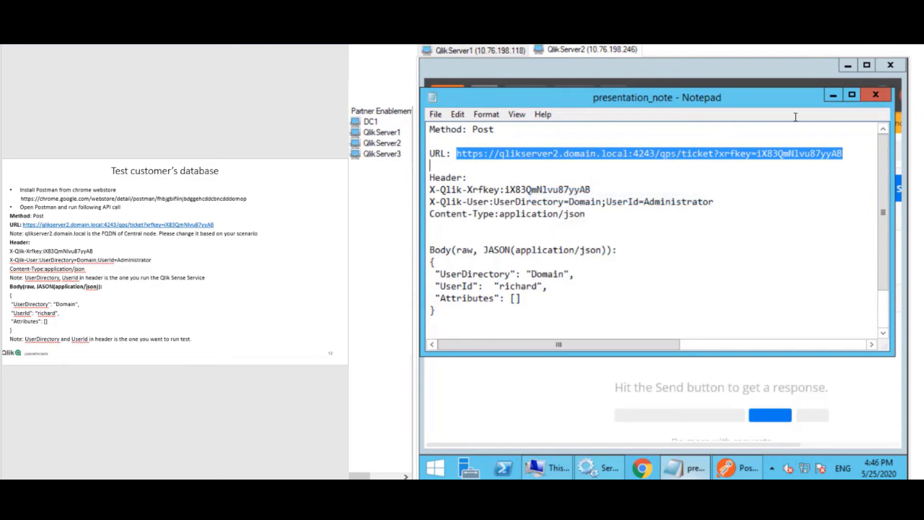
{"action": "left_click", "coordinate": [833, 97]}
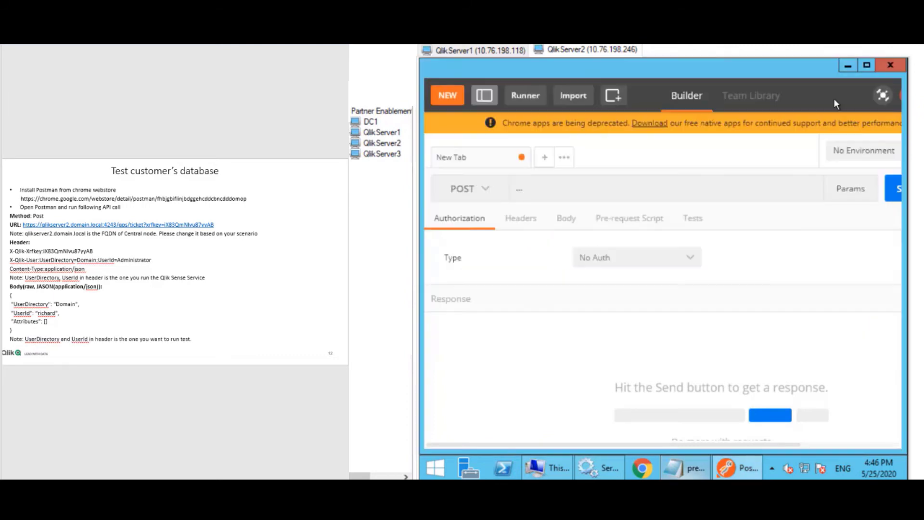
{"action": "left_click", "coordinate": [583, 192]}
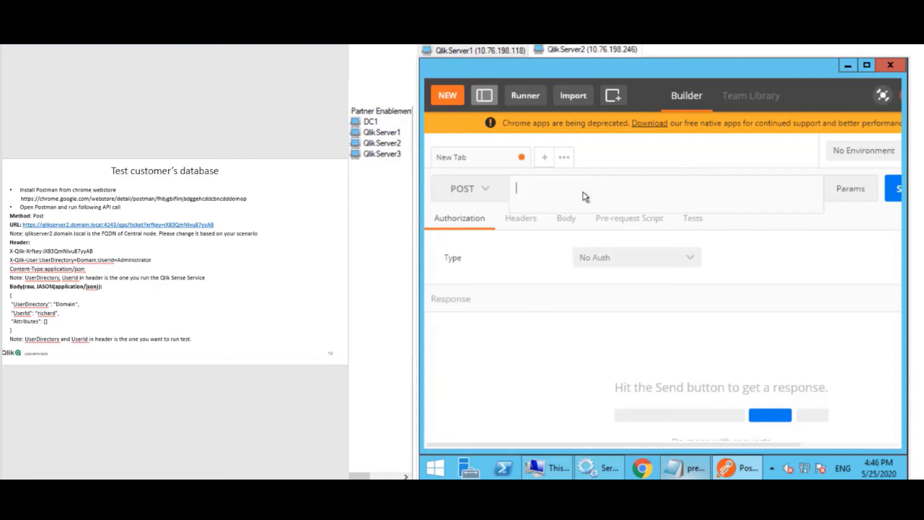
{"action": "key", "text": "ctrl+v"}
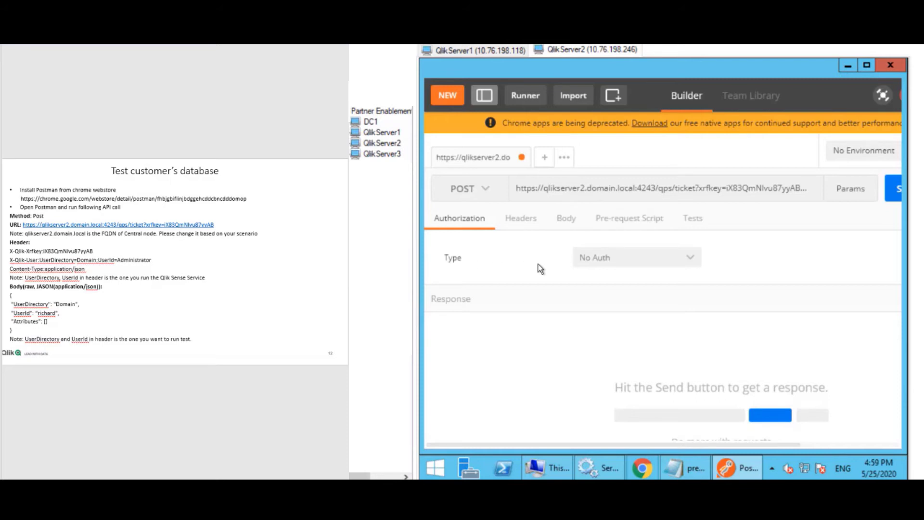
Copy the four header lines from the presentation_note notes.
{"action": "left_click", "coordinate": [680, 460]}
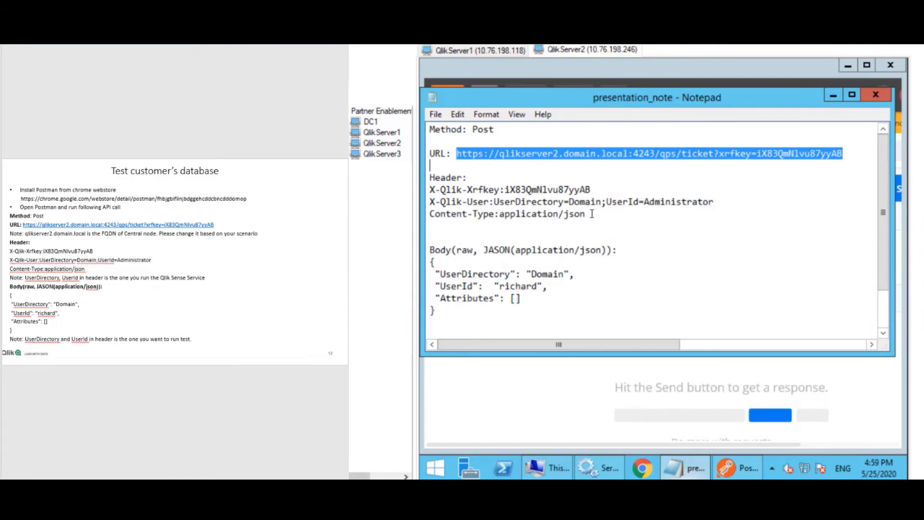
{"action": "left_click_drag", "start_coordinate": [586, 214], "coordinate": [426, 181]}
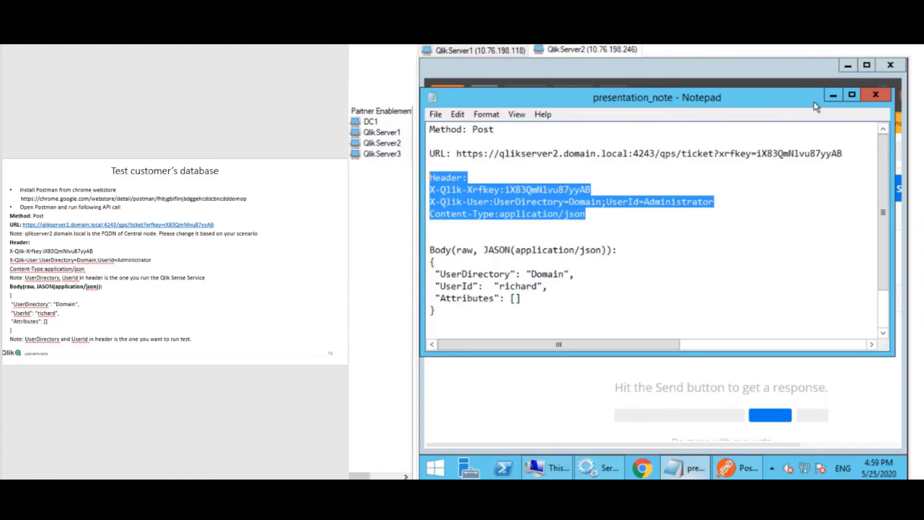
{"action": "left_click", "coordinate": [834, 97]}
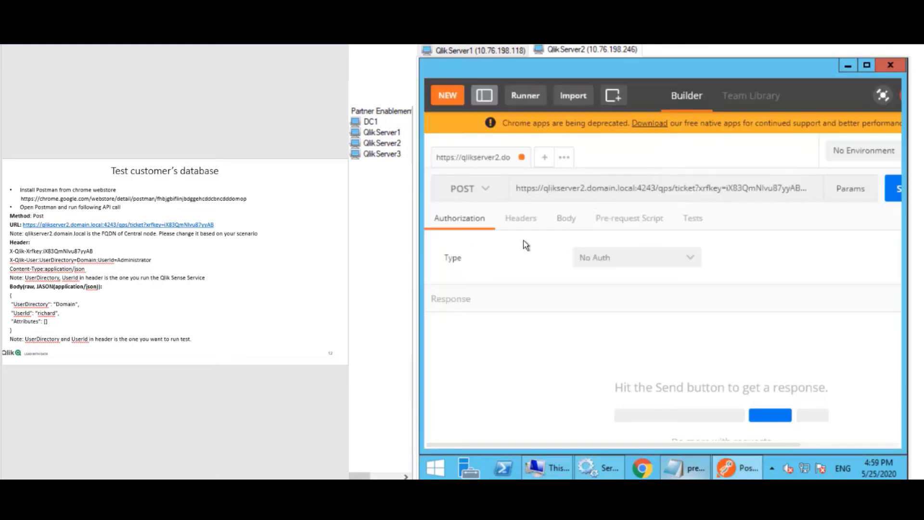
Bulk-paste the X-Qlik-Xrfkey, X-Qlik-User and Content-Type application/json headers into the request, then view Body.
{"action": "left_click", "coordinate": [523, 219]}
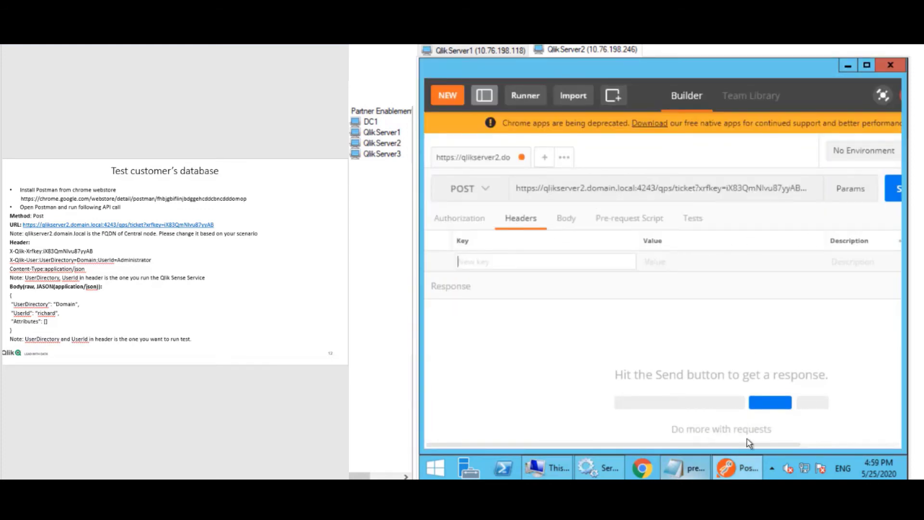
{"action": "left_click_drag", "start_coordinate": [751, 444], "coordinate": [815, 274]}
{"action": "left_click", "coordinate": [829, 241]}
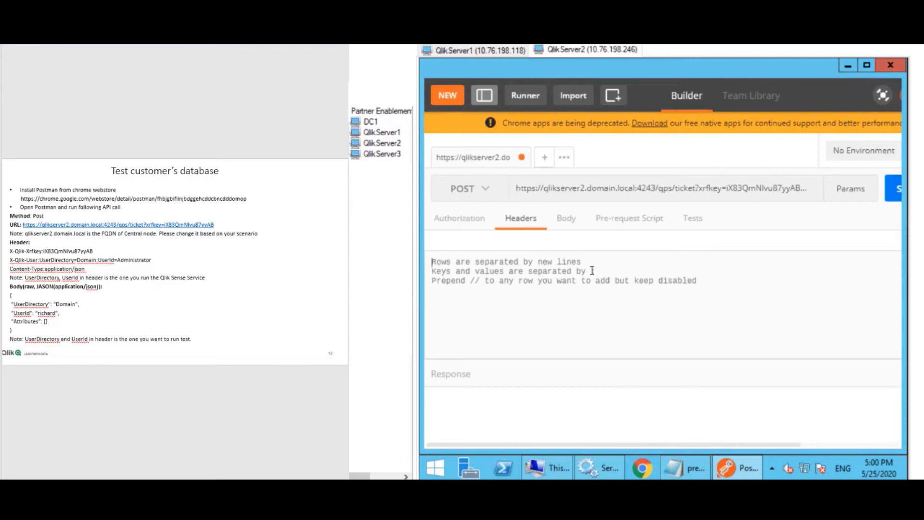
{"action": "key", "text": "ctrl+v"}
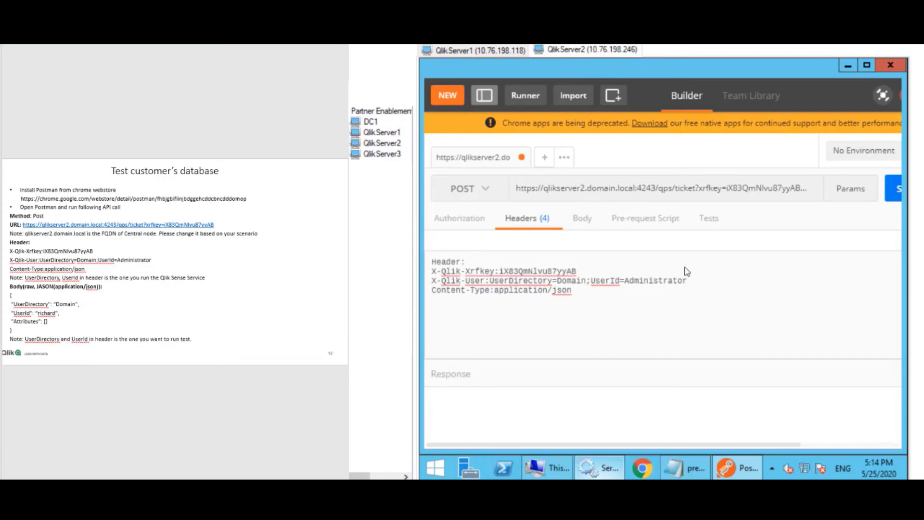
{"action": "left_click", "coordinate": [585, 221]}
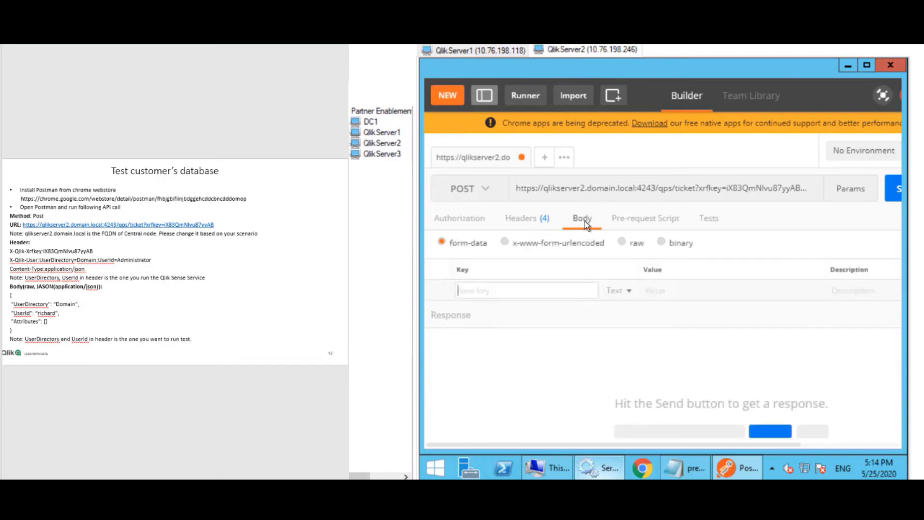
Set the body to raw JSON and paste the notes' UserDirectory Domain, UserId and Attributes body.
{"action": "left_click", "coordinate": [623, 242]}
{"action": "left_click", "coordinate": [623, 243]}
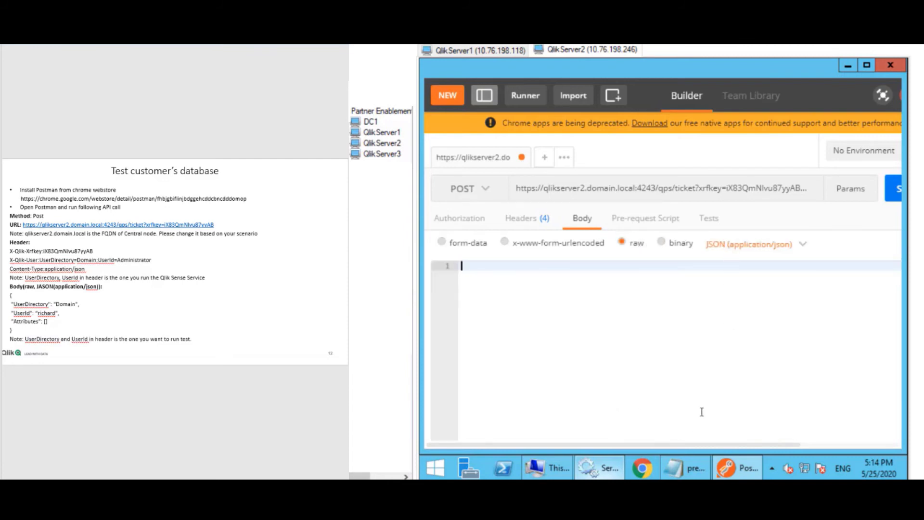
{"action": "left_click", "coordinate": [686, 468]}
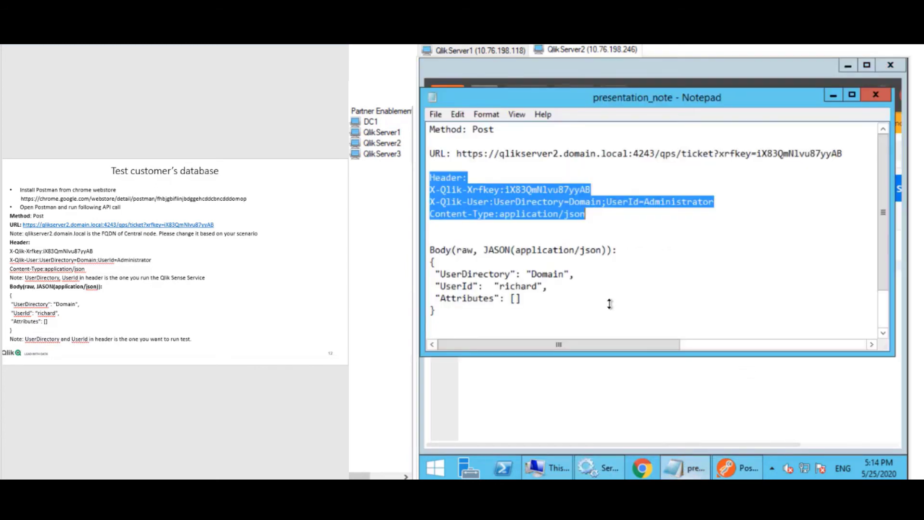
{"action": "left_click_drag", "start_coordinate": [450, 317], "coordinate": [415, 262]}
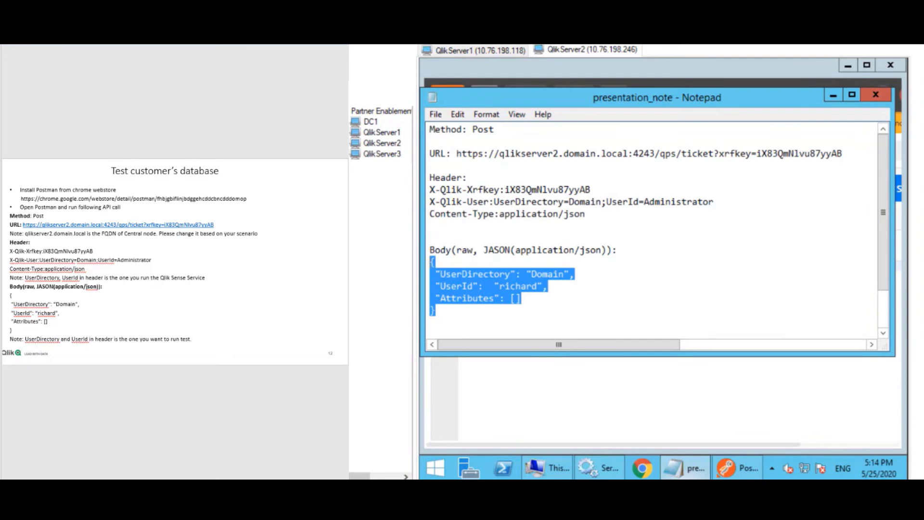
{"action": "left_click", "coordinate": [832, 96]}
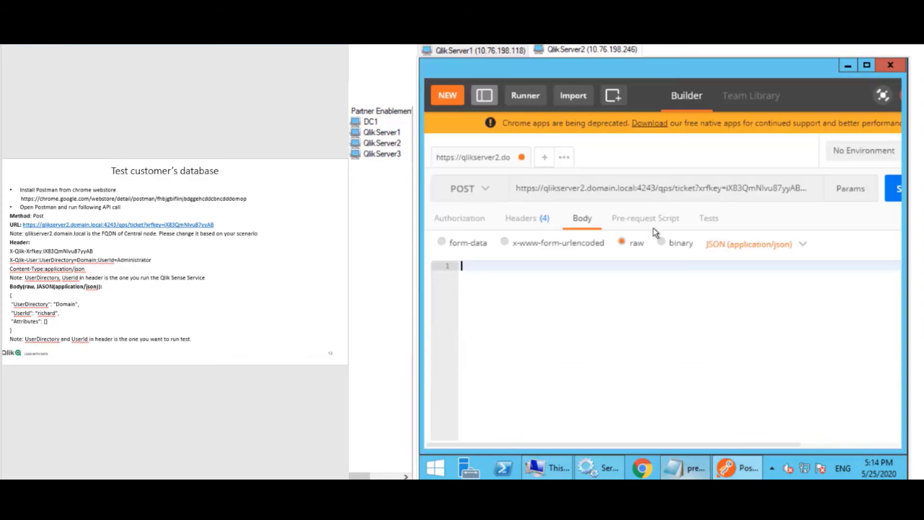
{"action": "left_click", "coordinate": [510, 270]}
{"action": "key", "text": "ctrl+v"}
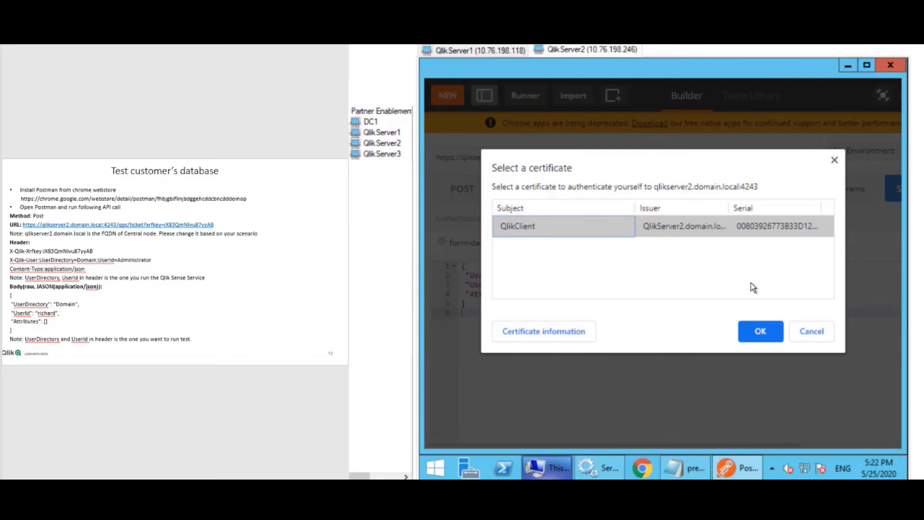
Accept the QlikClient certificate and send the ticket request, getting 201 Created; select the returned ticket.
{"action": "left_click", "coordinate": [759, 331]}
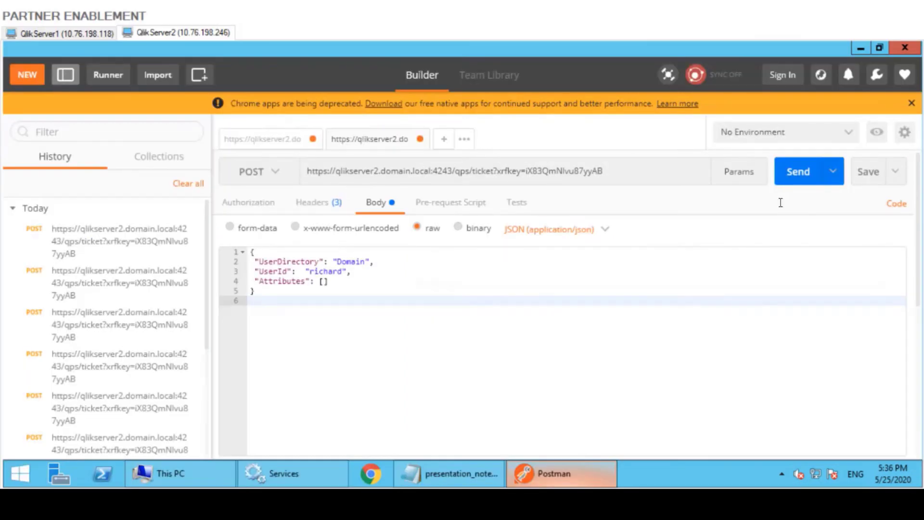
{"action": "left_click", "coordinate": [801, 175]}
{"action": "left_click", "coordinate": [326, 210]}
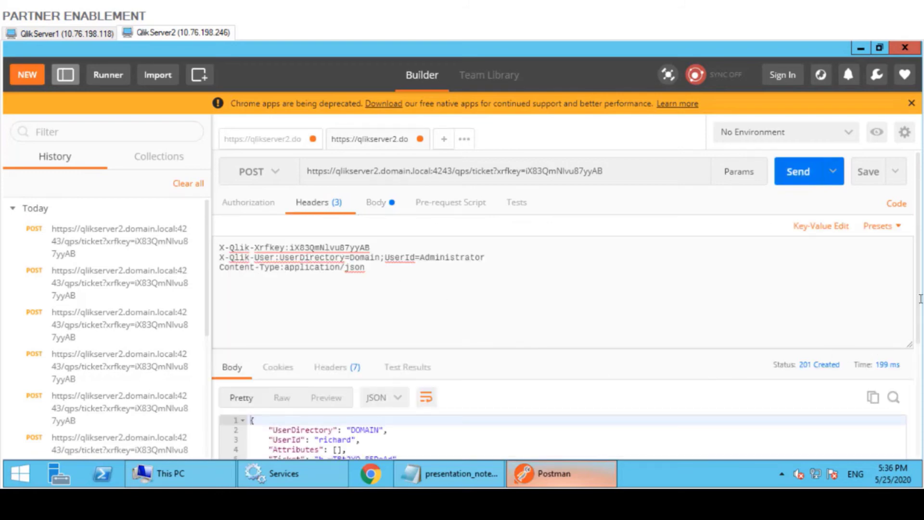
{"action": "left_click_drag", "start_coordinate": [920, 309], "coordinate": [920, 347]}
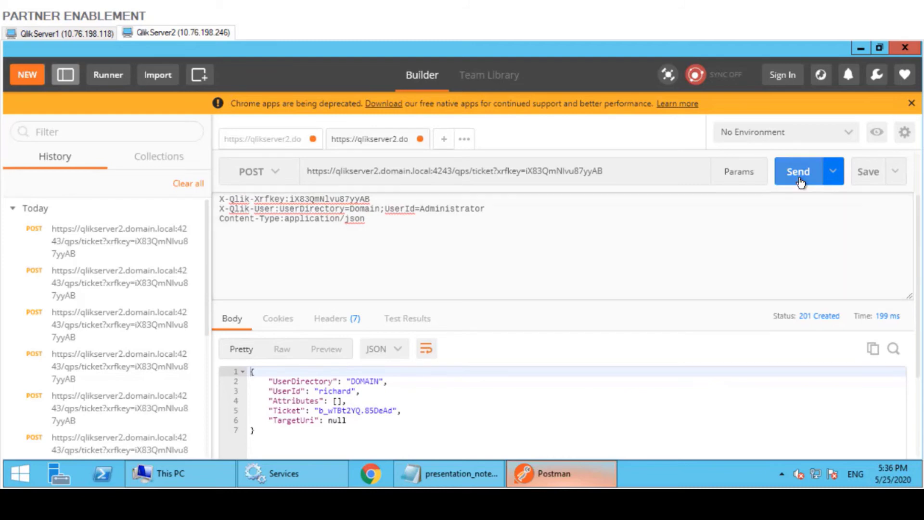
{"action": "left_click", "coordinate": [800, 182]}
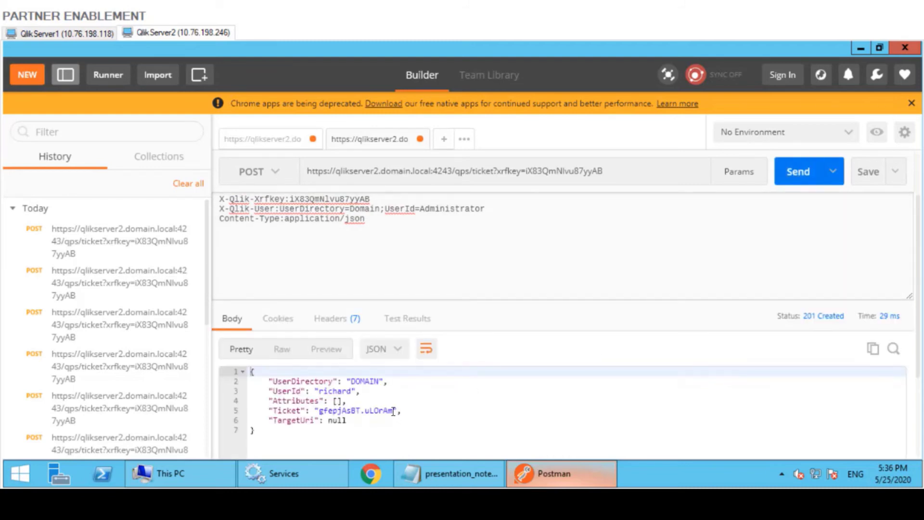
{"action": "left_click_drag", "start_coordinate": [394, 412], "coordinate": [324, 414]}
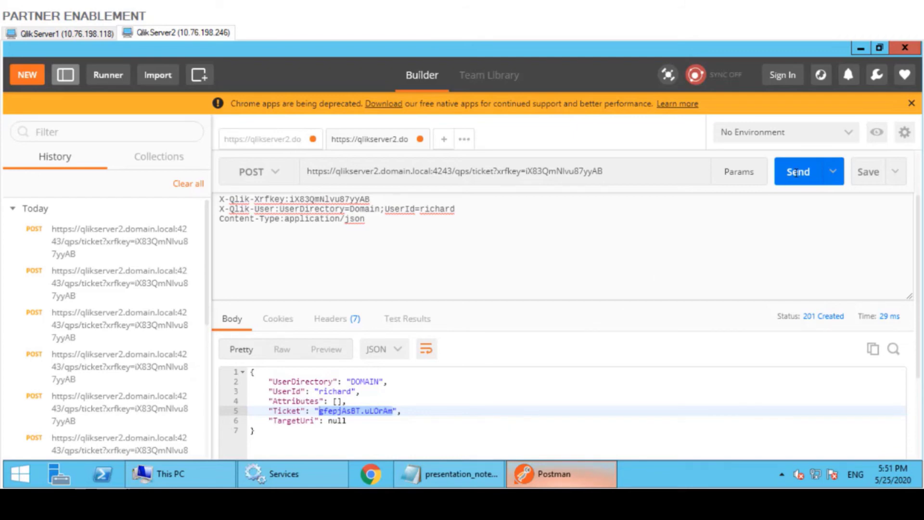
Get a fresh ticket and paste it over the old qlikTicket value in the notes' hub URL.
{"action": "left_click", "coordinate": [798, 171]}
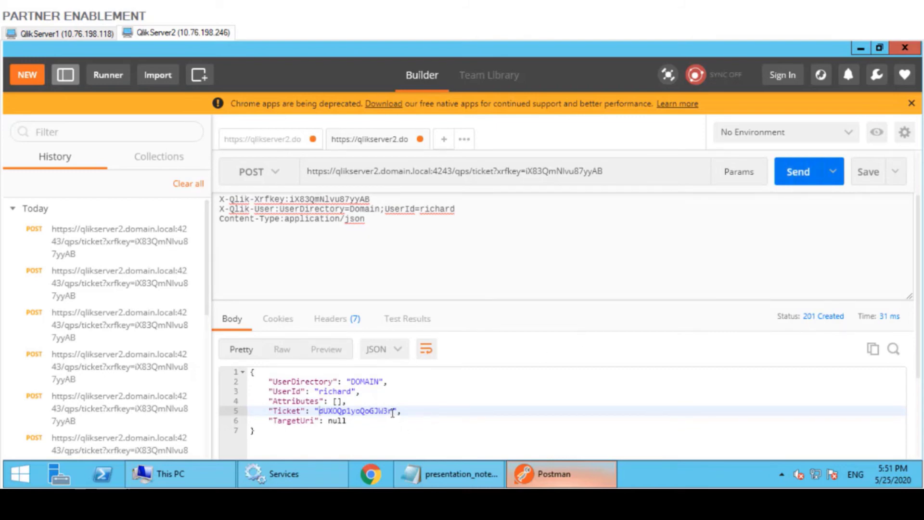
{"action": "left_click_drag", "start_coordinate": [392, 413], "coordinate": [319, 413]}
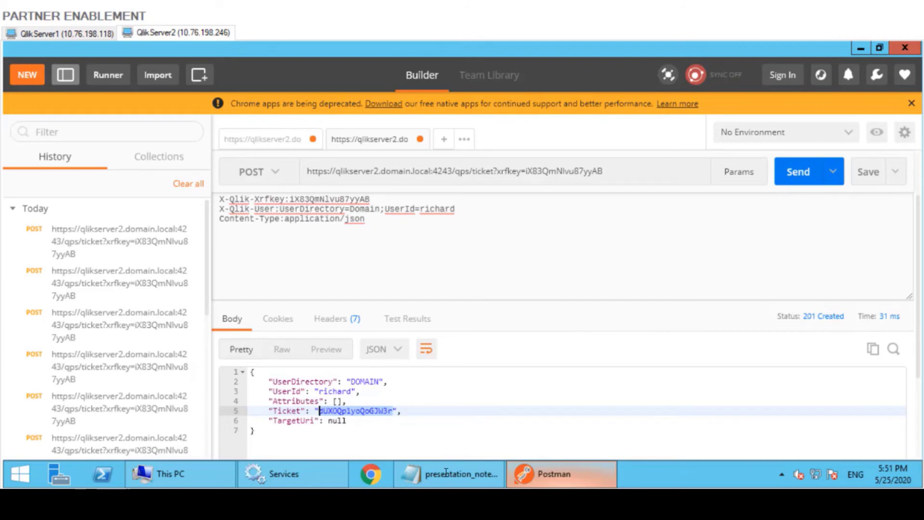
{"action": "left_click", "coordinate": [446, 474]}
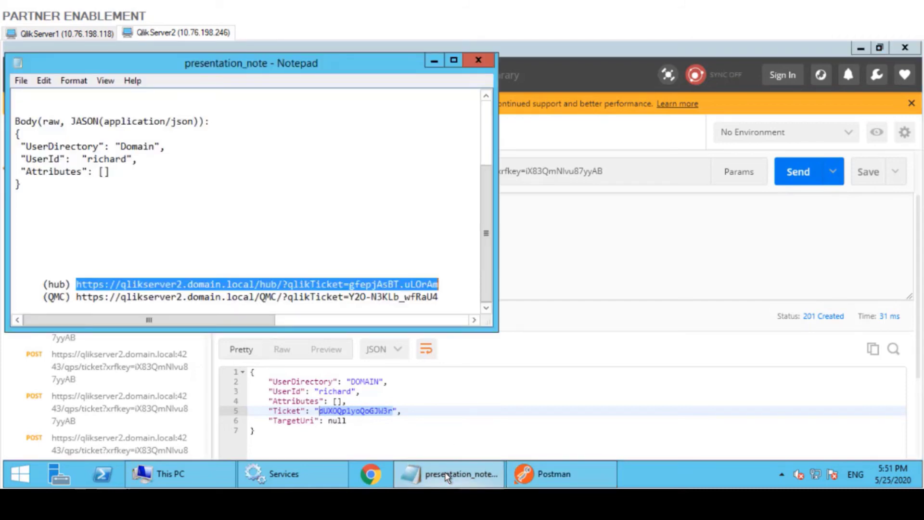
{"action": "left_click", "coordinate": [433, 284]}
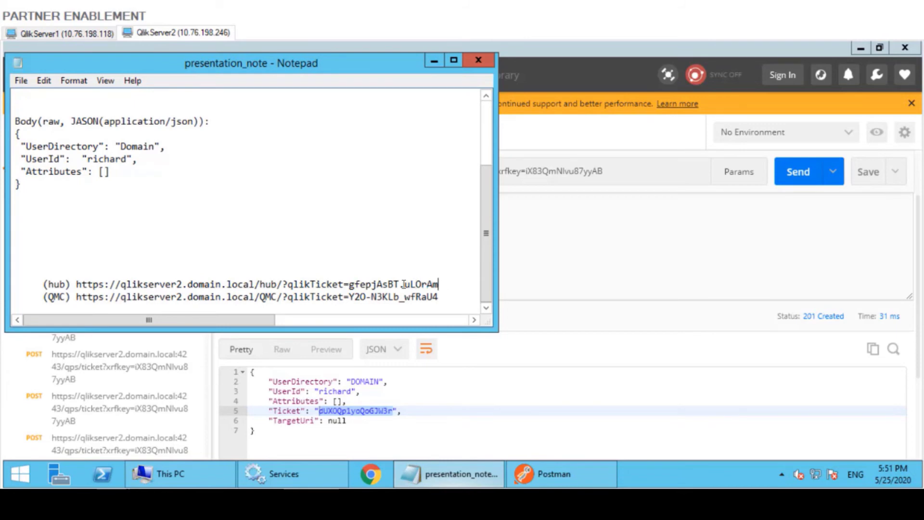
{"action": "left_click_drag", "start_coordinate": [438, 285], "coordinate": [351, 285]}
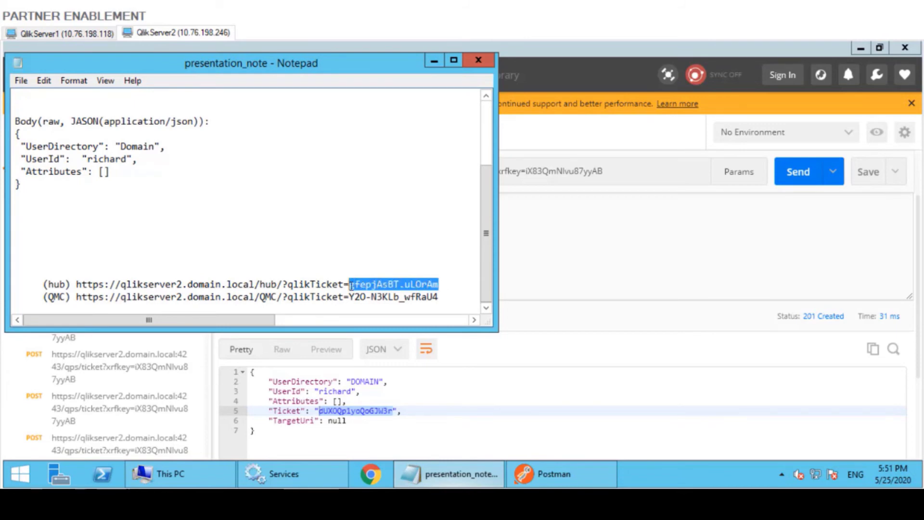
{"action": "type", "text": "dUXOQp1yoQoGJW3r"}
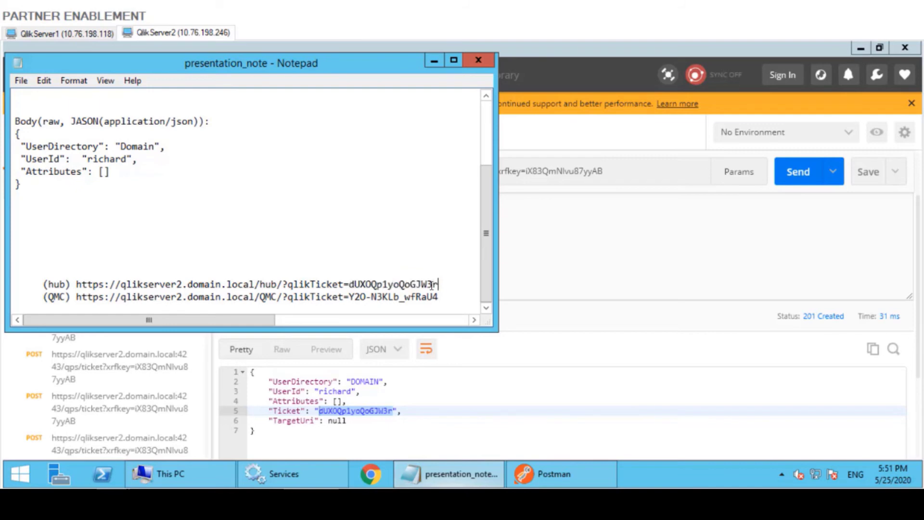
{"action": "left_click_drag", "start_coordinate": [439, 284], "coordinate": [77, 284]}
{"action": "key", "text": "ctrl+c"}
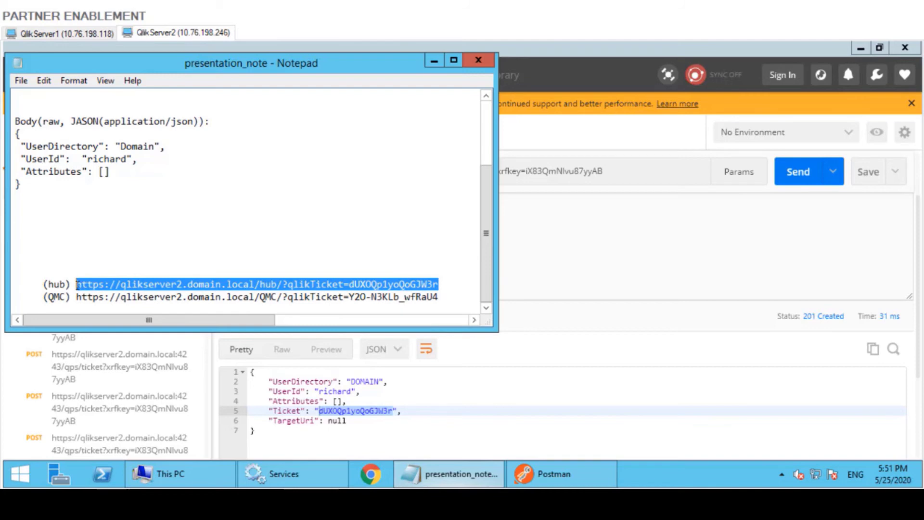
Open the ticketed hub URL in Chrome and open Test_App1 from the Work list.
{"action": "left_click", "coordinate": [368, 481]}
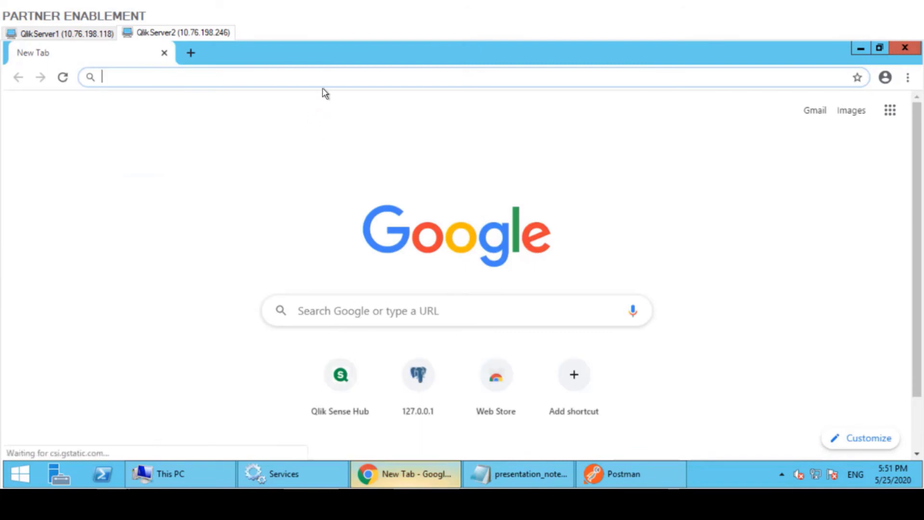
{"action": "key", "text": "ctrl+v"}
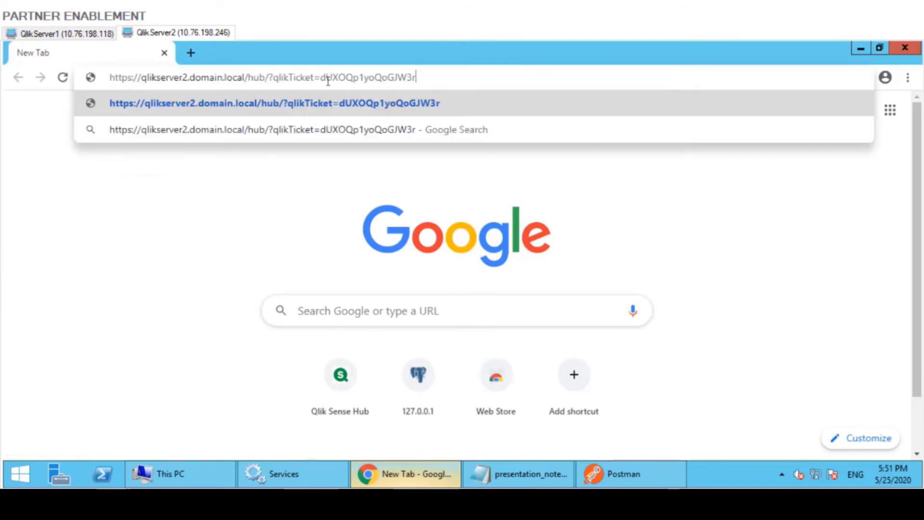
{"action": "key", "text": "Return"}
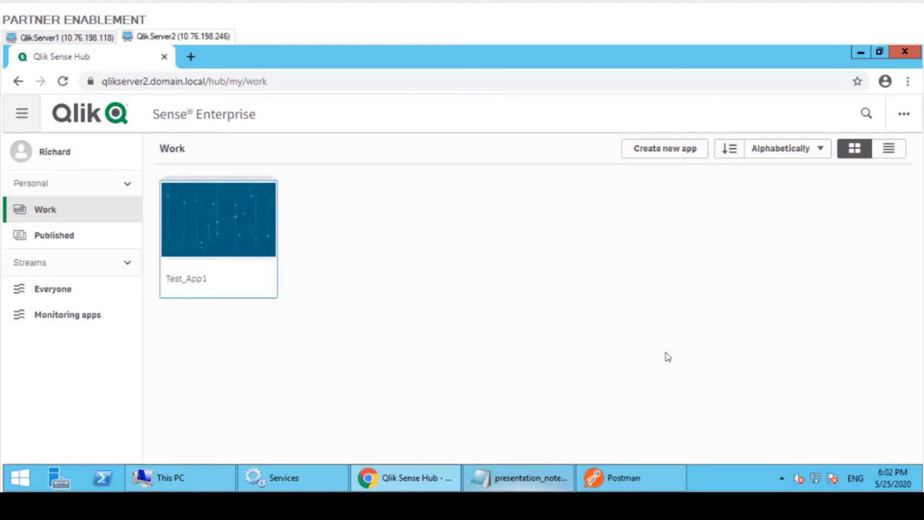
{"action": "left_click", "coordinate": [269, 247]}
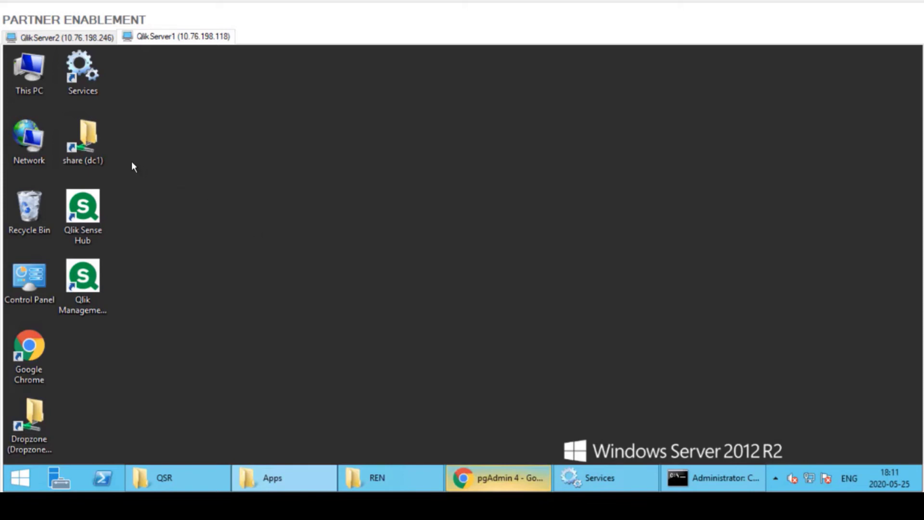
Browse \\dc1\share\Apps and select the 240 KB a144bd5d app file.
{"action": "double_click", "coordinate": [85, 137]}
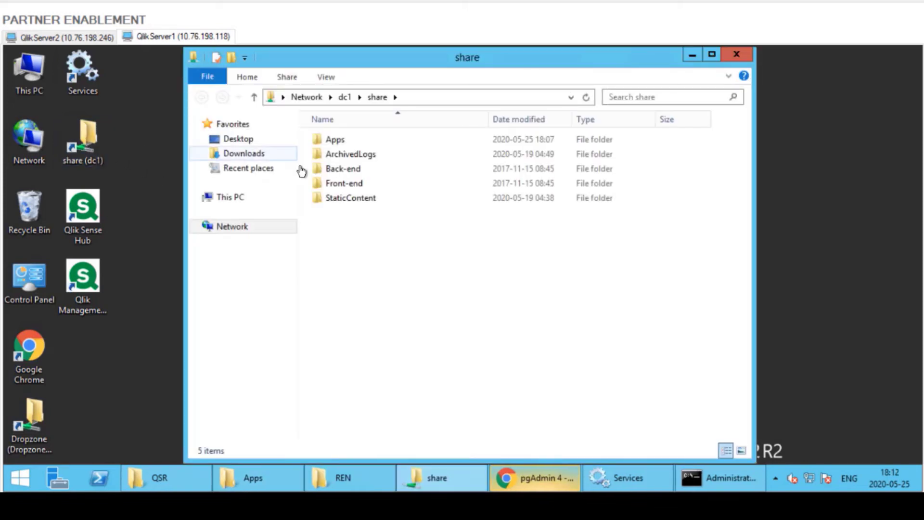
{"action": "double_click", "coordinate": [350, 141]}
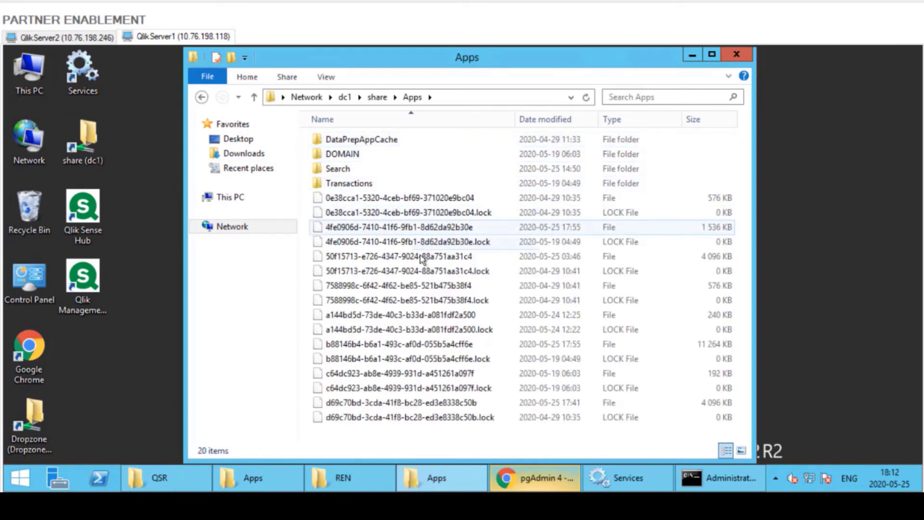
{"action": "left_click", "coordinate": [381, 316]}
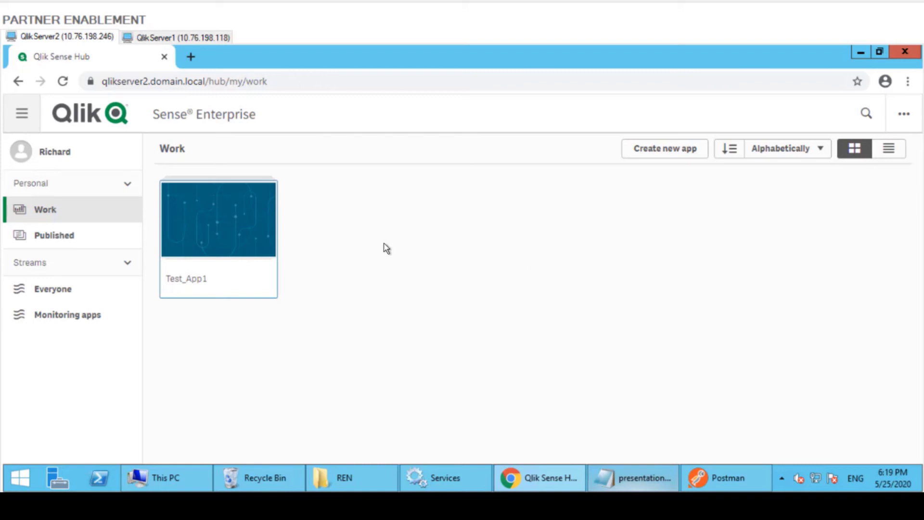
Open Test_App1 and its sheet 'My new sheet' with the Avg(Num) by Alpha bar chart.
{"action": "left_click", "coordinate": [241, 225]}
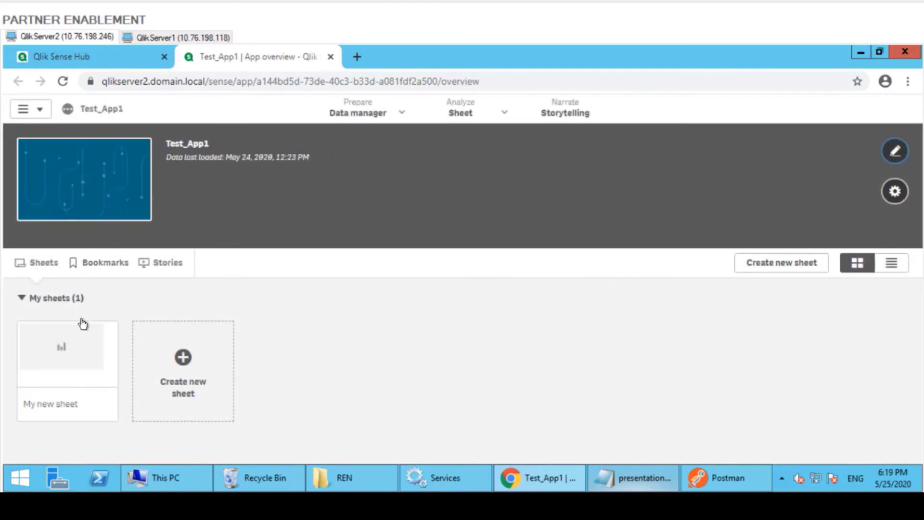
{"action": "left_click", "coordinate": [71, 350]}
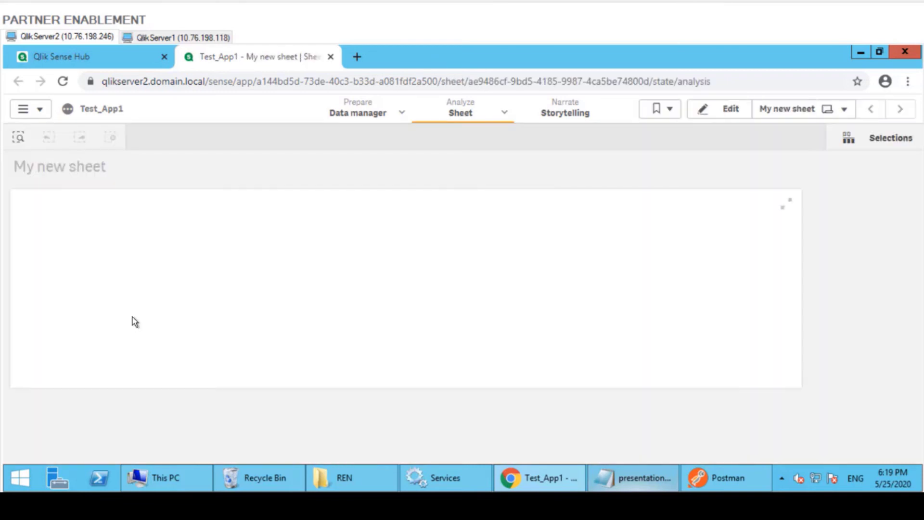